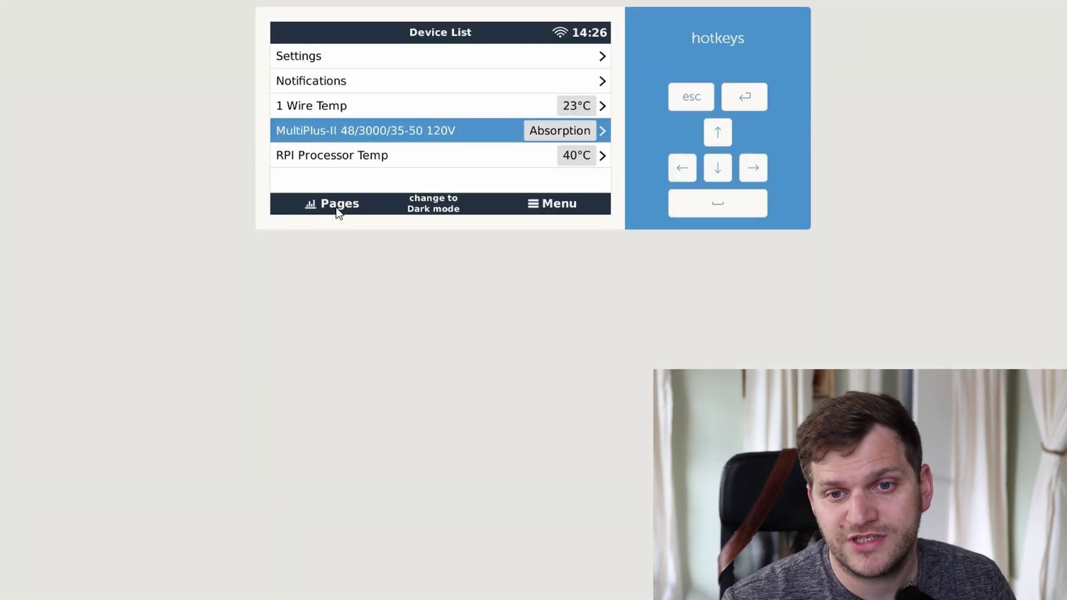
# On the Relay overview page, switch Relay 3 on and then back off
pyautogui.click(338, 210)
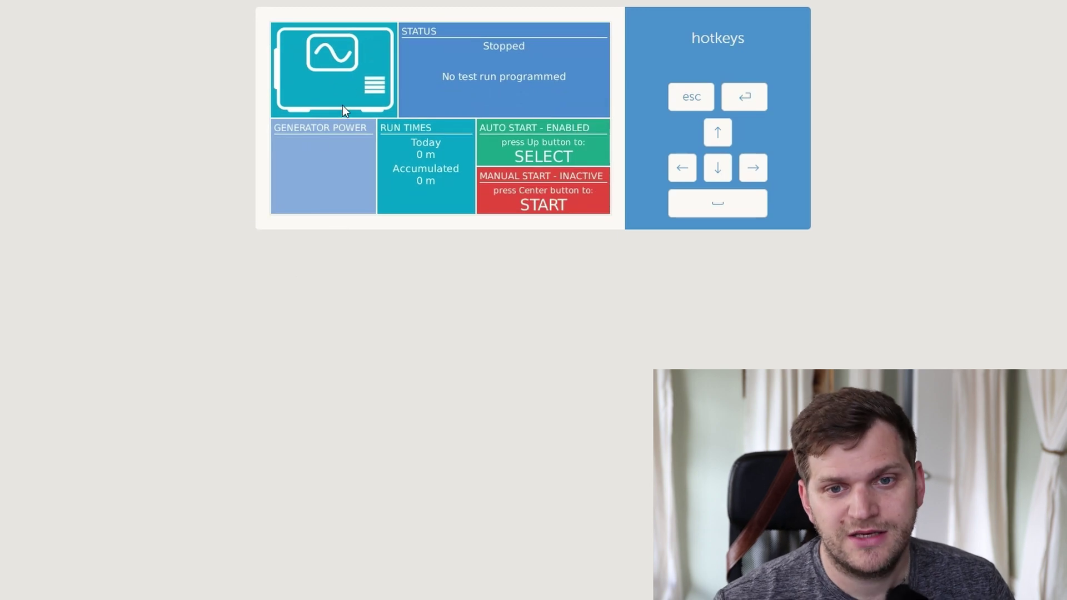
pyautogui.click(741, 162)
pyautogui.click(745, 97)
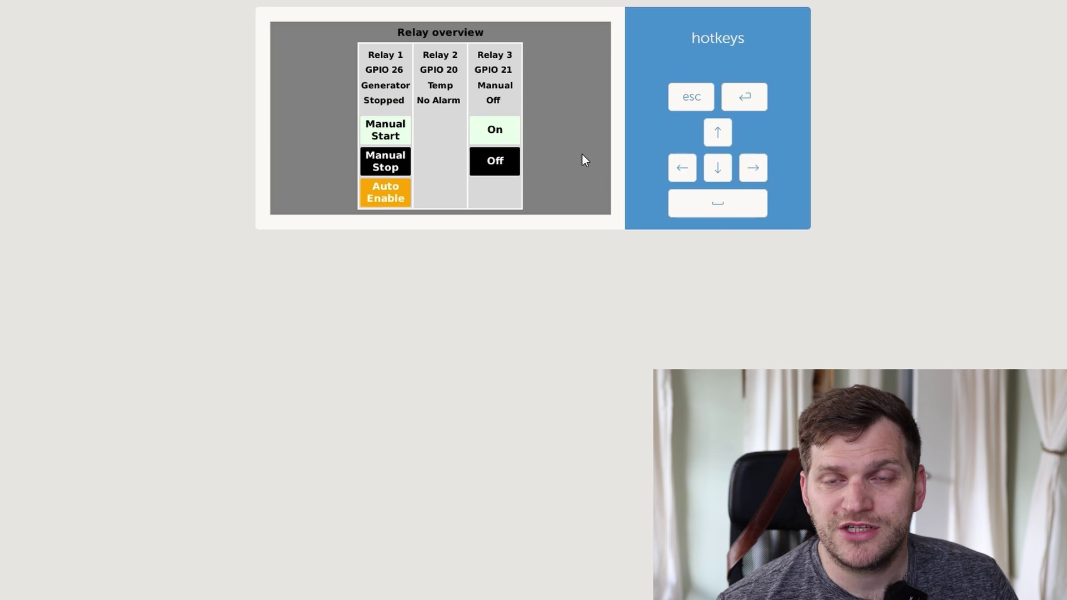
pyautogui.click(492, 134)
pyautogui.click(497, 166)
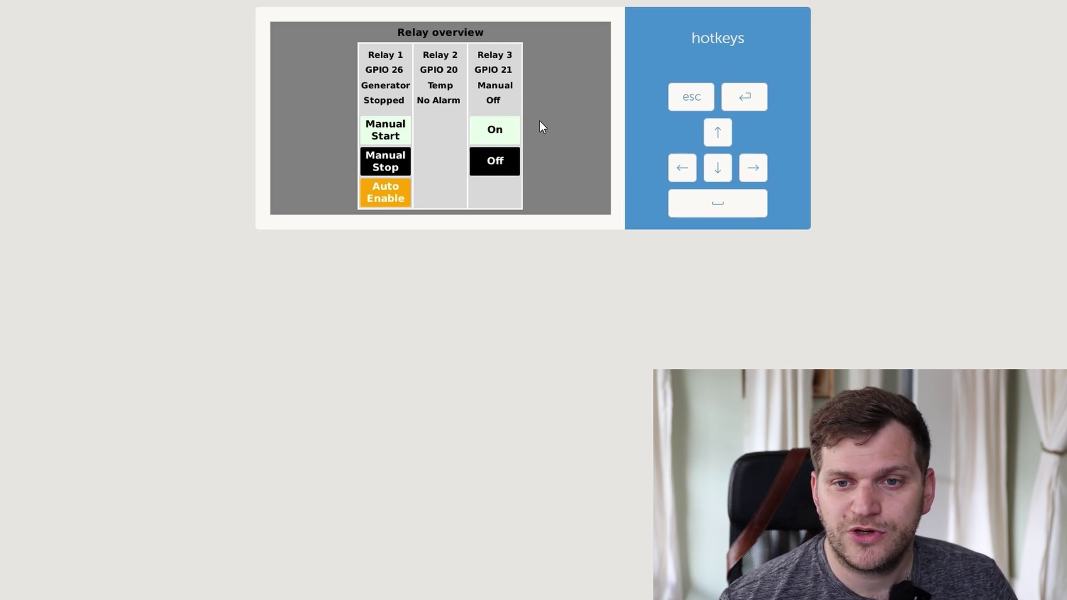
# Switch the MultiPlus off and back on, then return to the Device List
pyautogui.moveTo(437, 75); pyautogui.dragTo(282, 112)
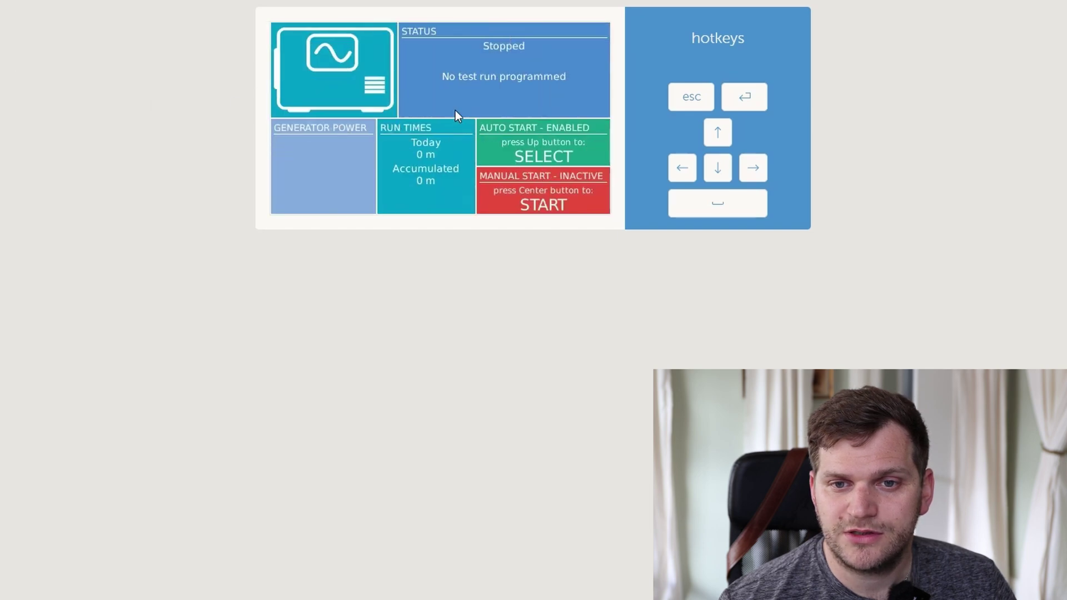
pyautogui.moveTo(455, 110); pyautogui.dragTo(262, 97)
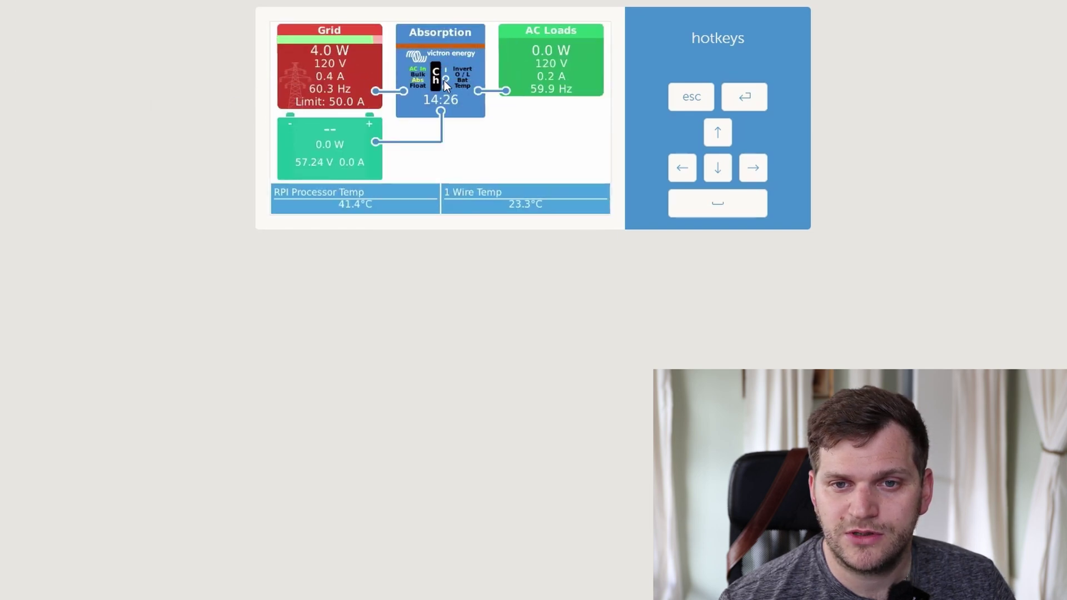
pyautogui.click(442, 79)
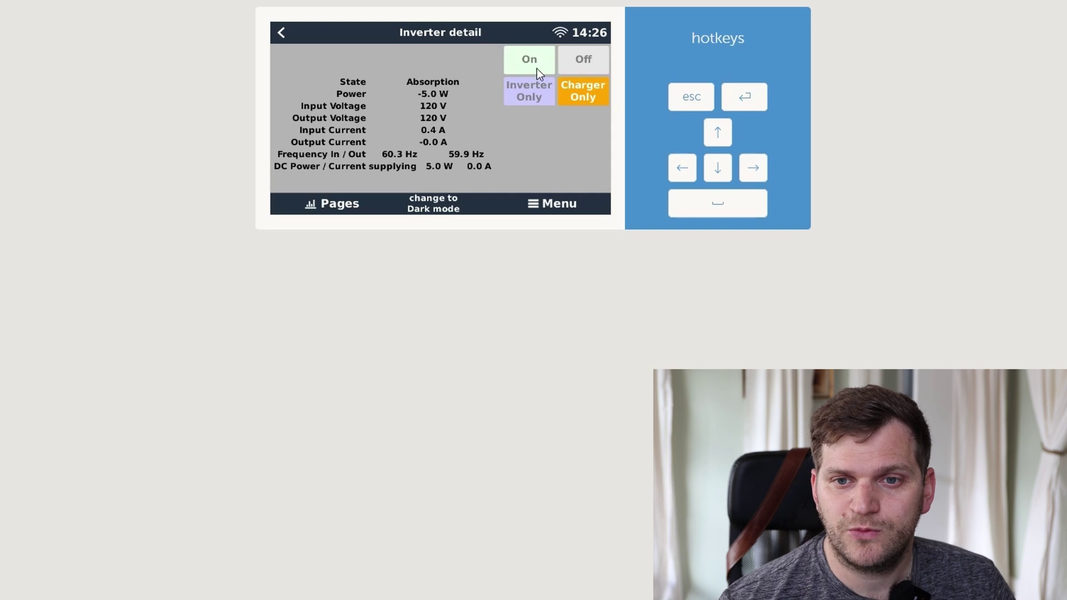
pyautogui.click(569, 63)
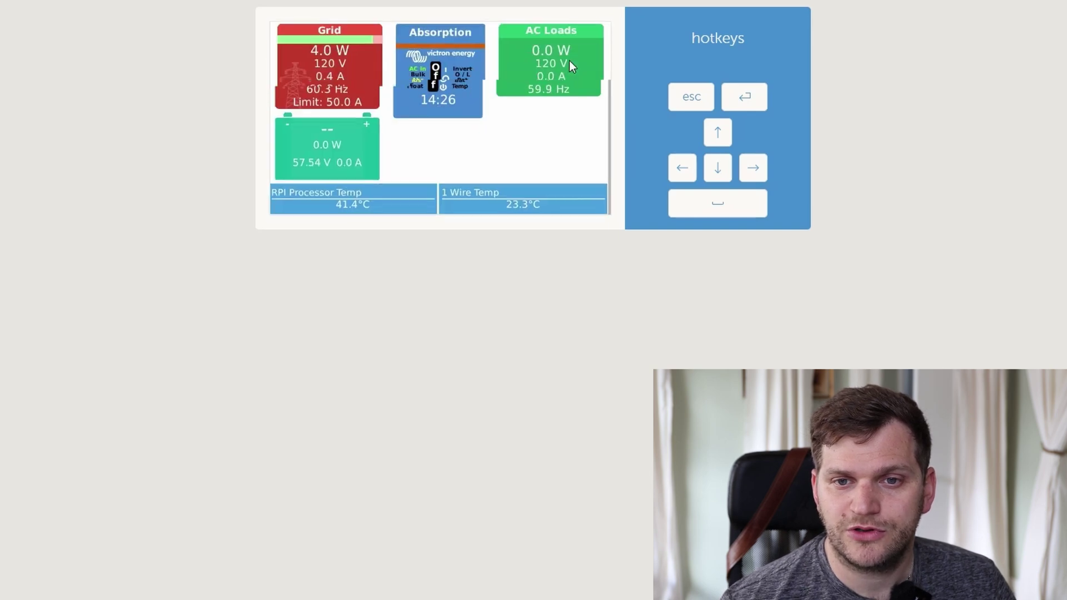
pyautogui.click(445, 79)
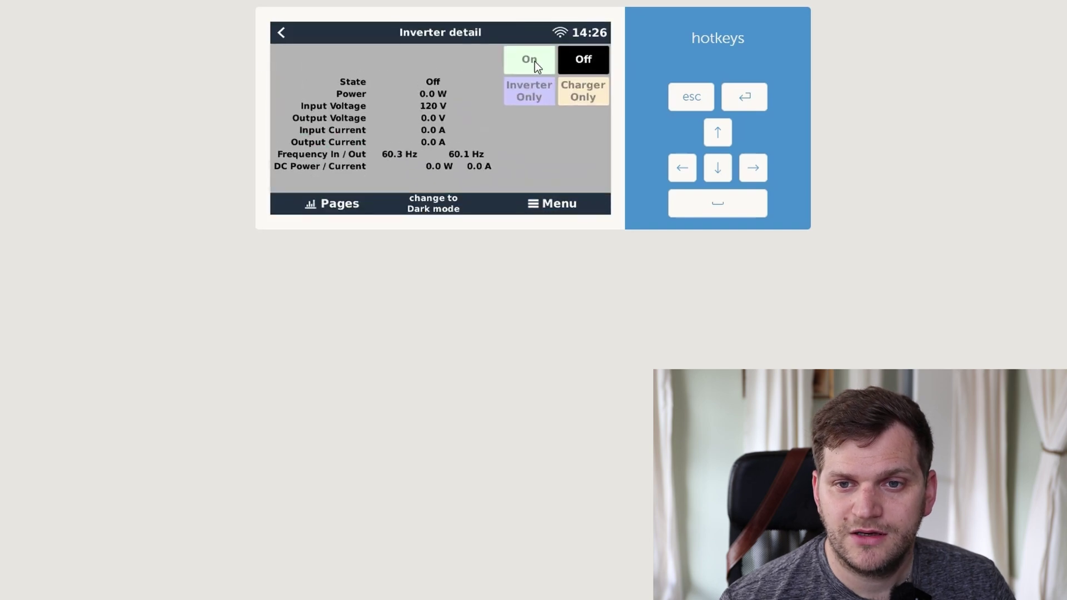
pyautogui.click(534, 62)
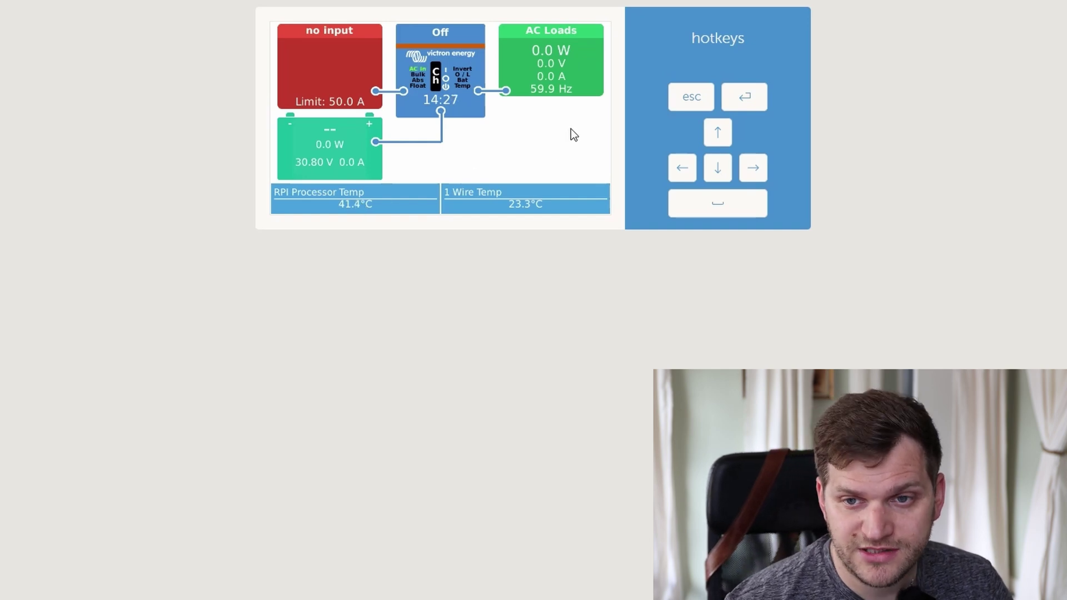
pyautogui.click(731, 101)
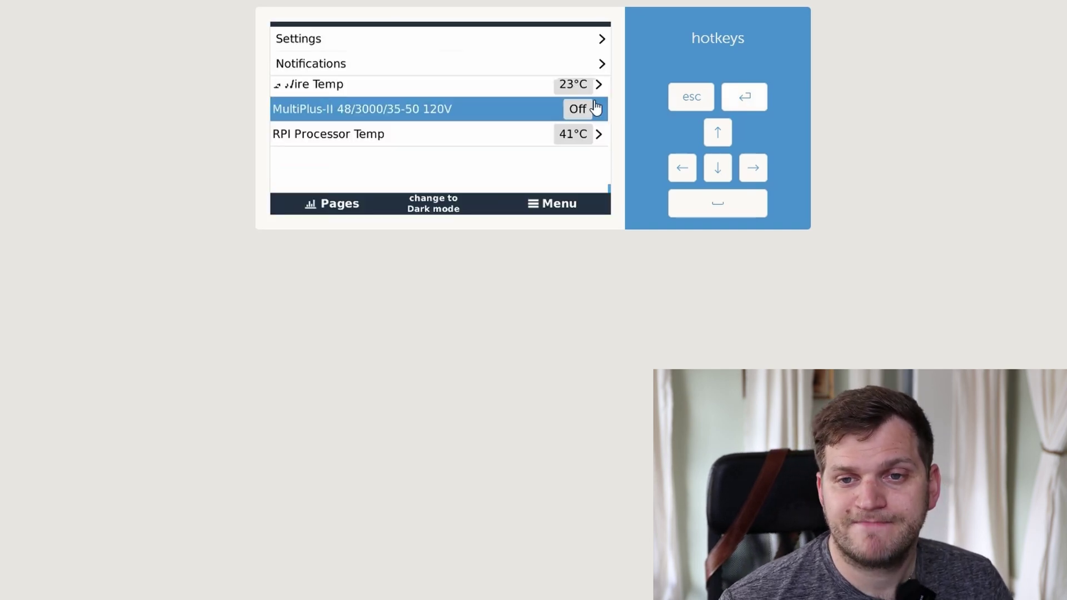
# Confirm the Firmware page shows v3.22 and that no stored backup firmware exists
pyautogui.click(508, 52)
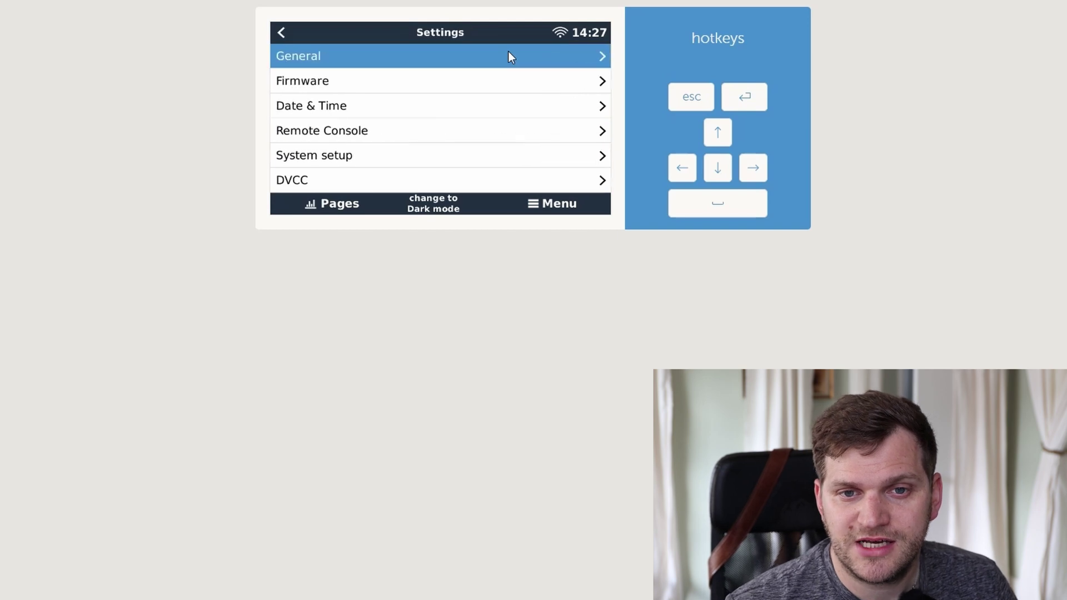
pyautogui.click(532, 80)
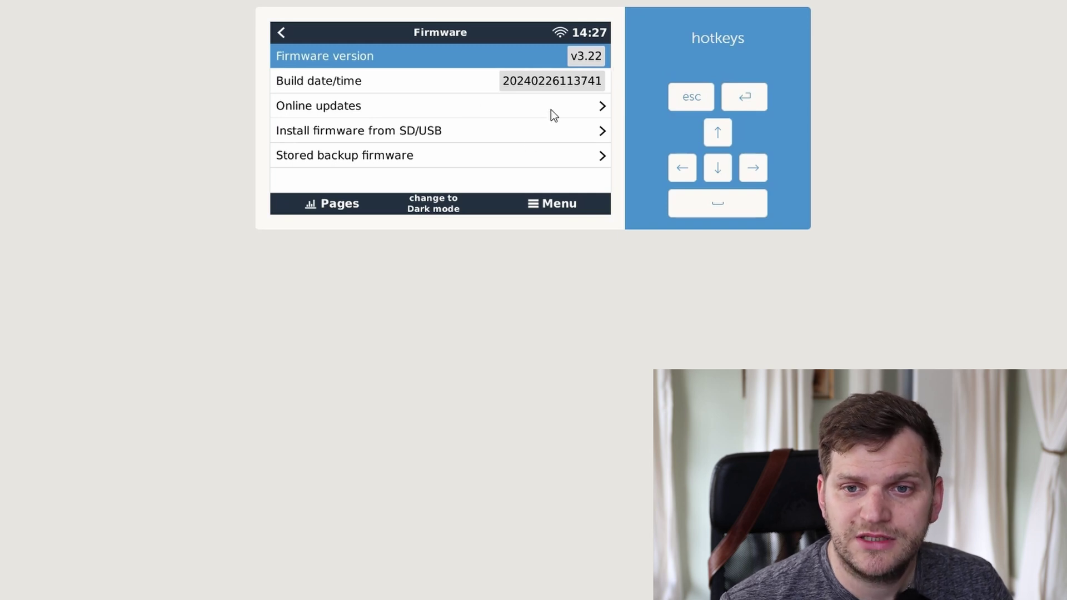
pyautogui.click(511, 160)
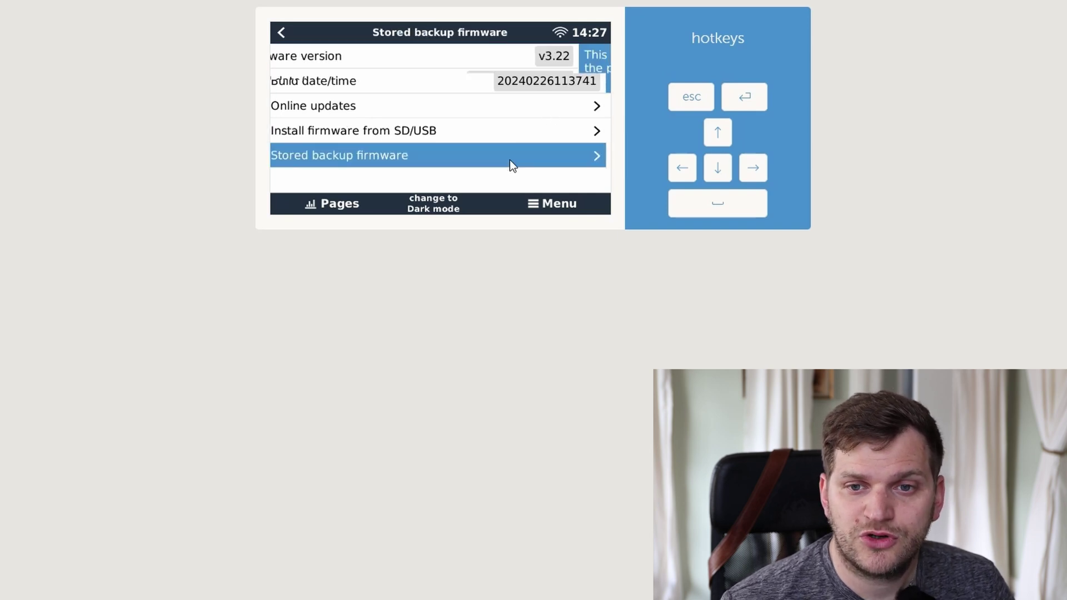
pyautogui.click(280, 32)
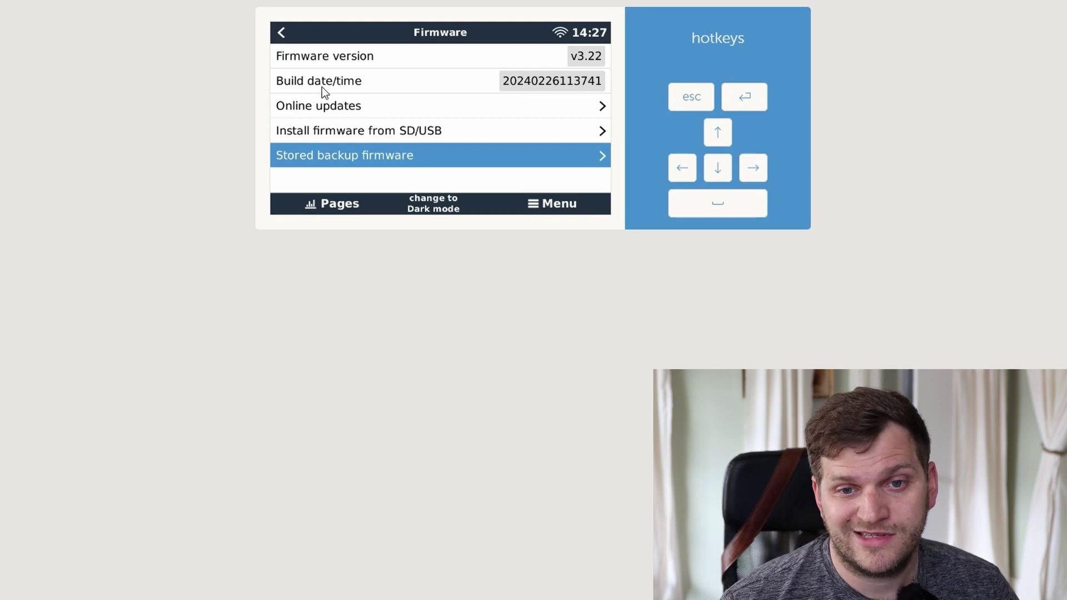
pyautogui.click(375, 109)
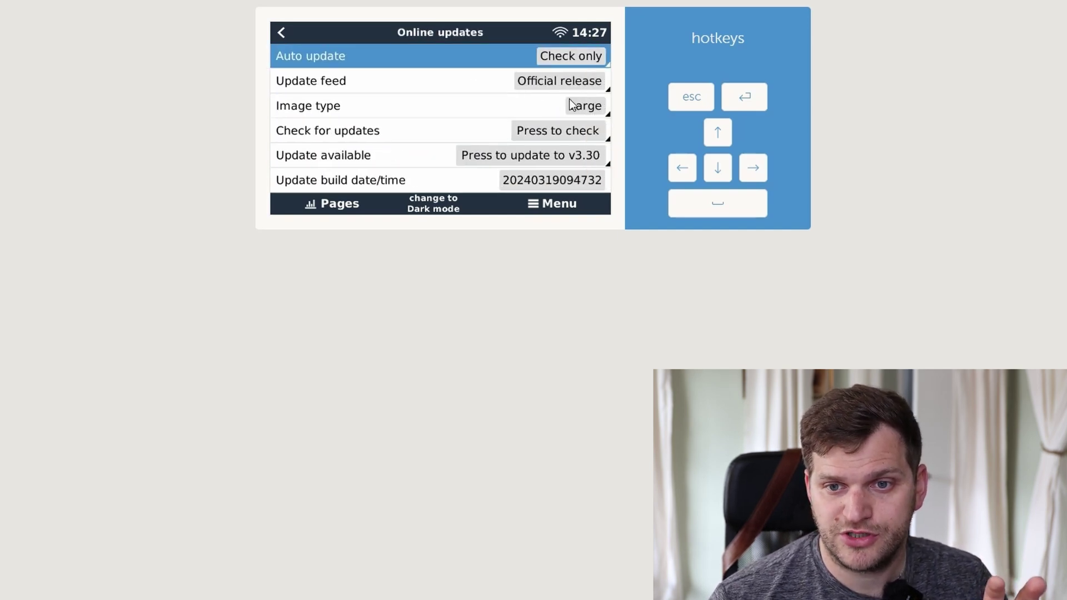
# Run a fresh online check for updates, which offers firmware v3.30
pyautogui.click(595, 135)
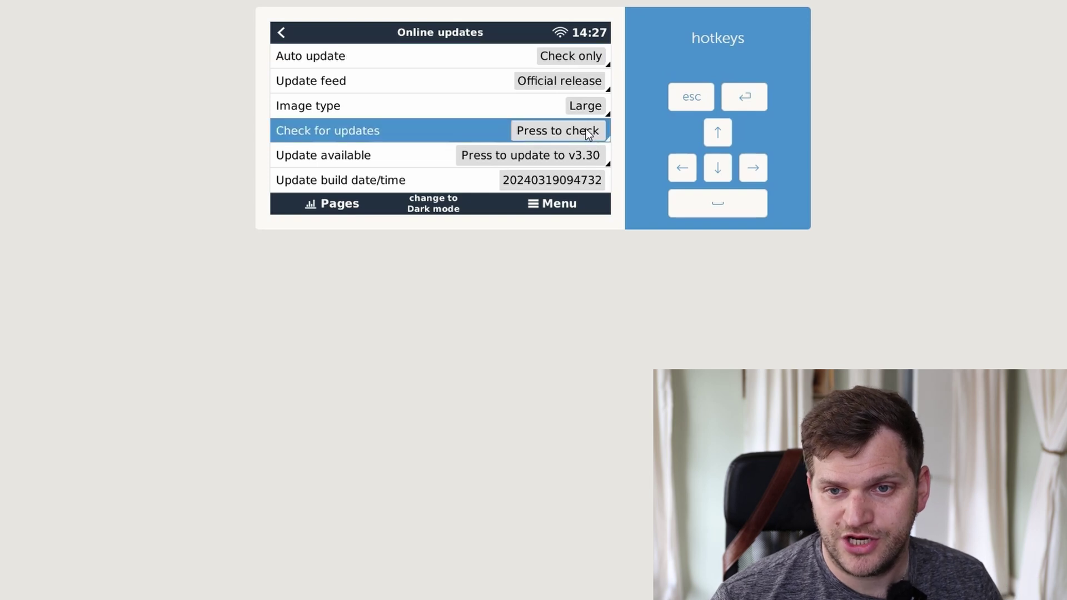
pyautogui.click(588, 134)
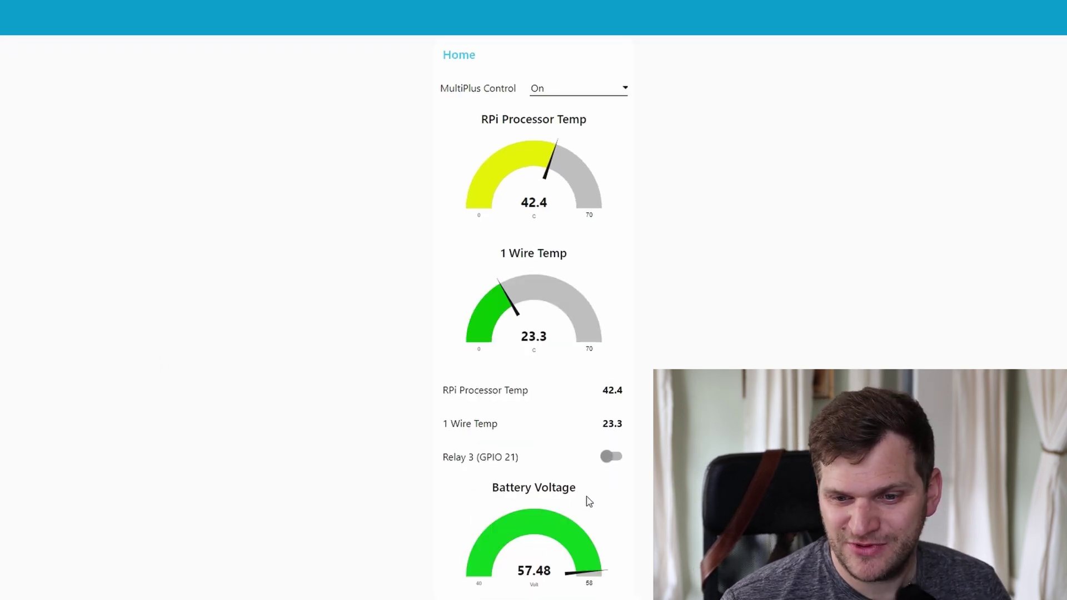
# Toggle Relay 3 on and off twice, leaving it off
pyautogui.click(610, 457)
pyautogui.click(609, 456)
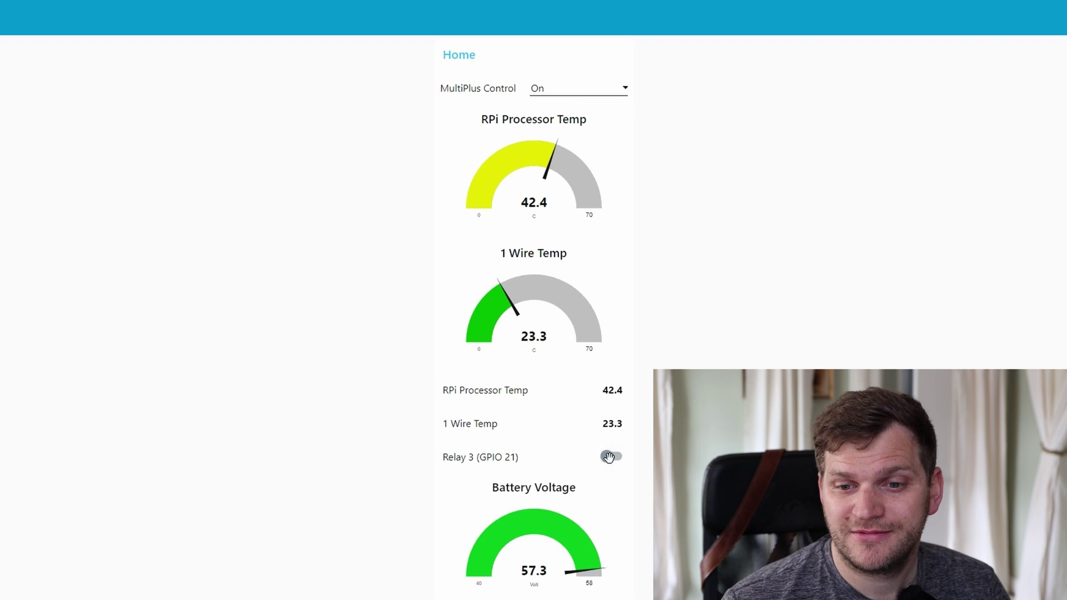
pyautogui.click(609, 457)
pyautogui.click(609, 457)
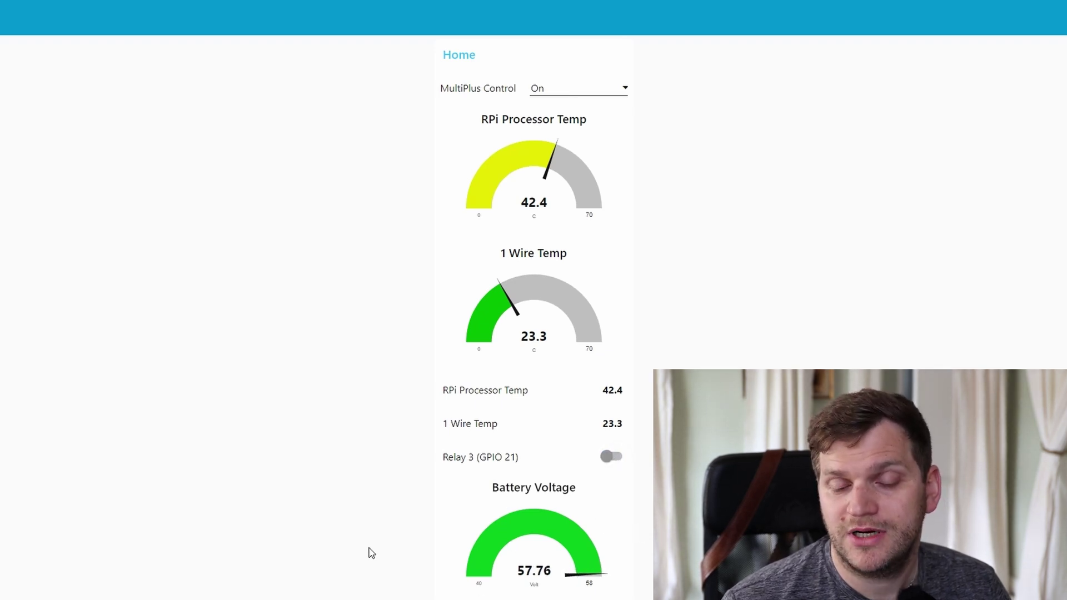
# Set MultiPlus Control to Off, then back to On
pyautogui.click(580, 96)
pyautogui.click(581, 116)
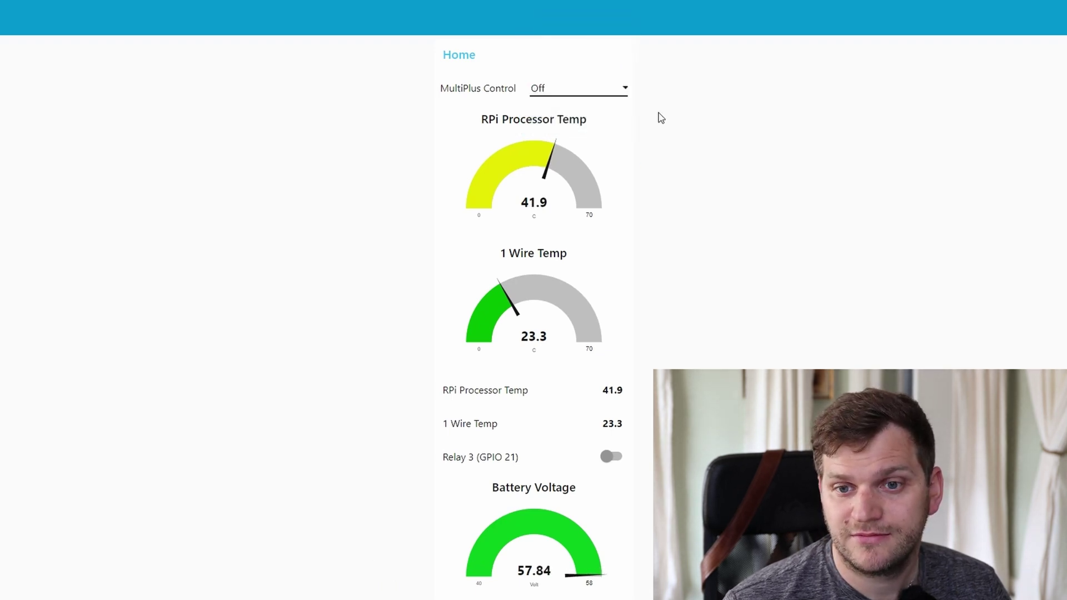
pyautogui.click(591, 91)
pyautogui.click(583, 85)
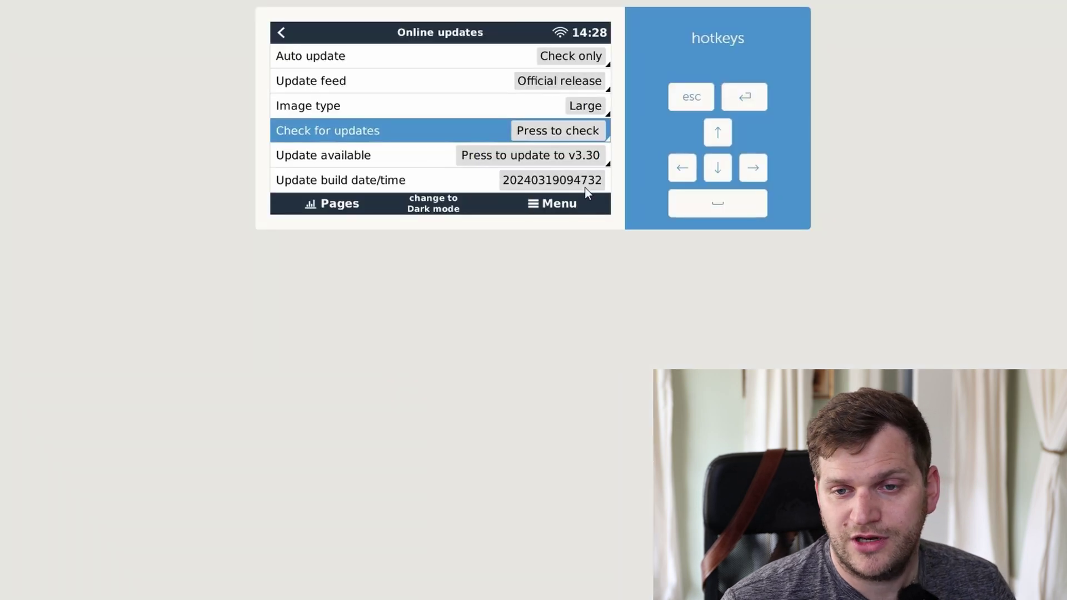
# Install the v3.30 firmware update and wait until the console disconnects
pyautogui.click(582, 157)
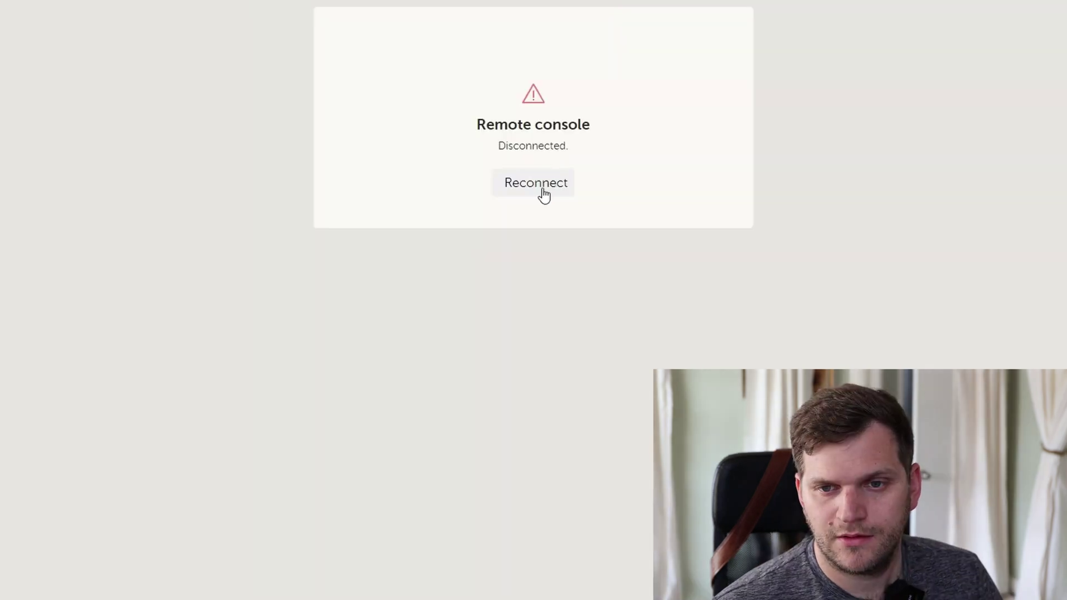
pyautogui.click(544, 194)
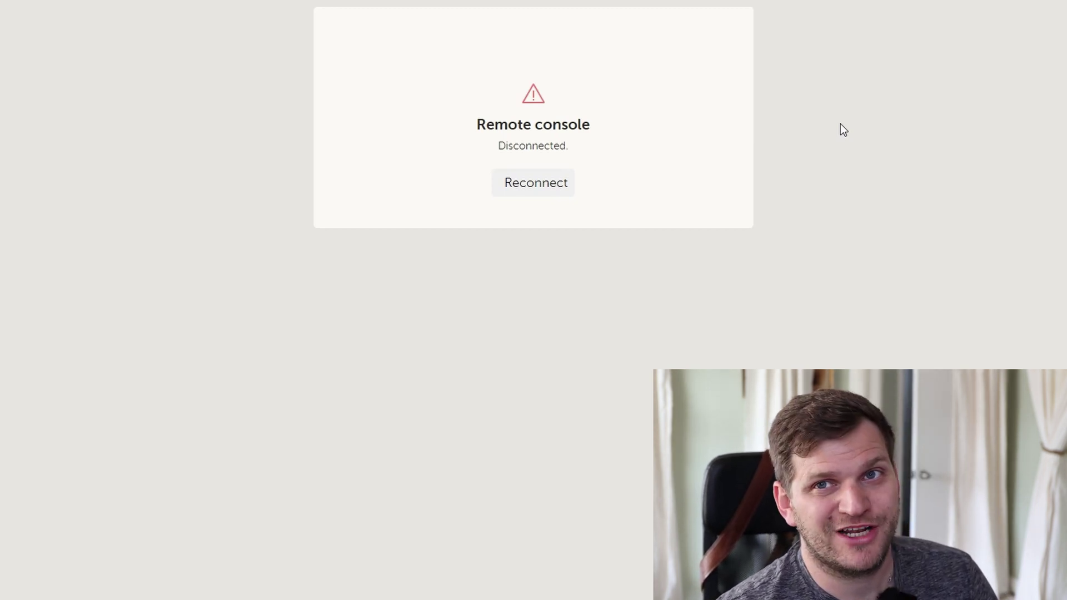
# Reconnect the Remote Console after the v3.30 update
pyautogui.click(559, 184)
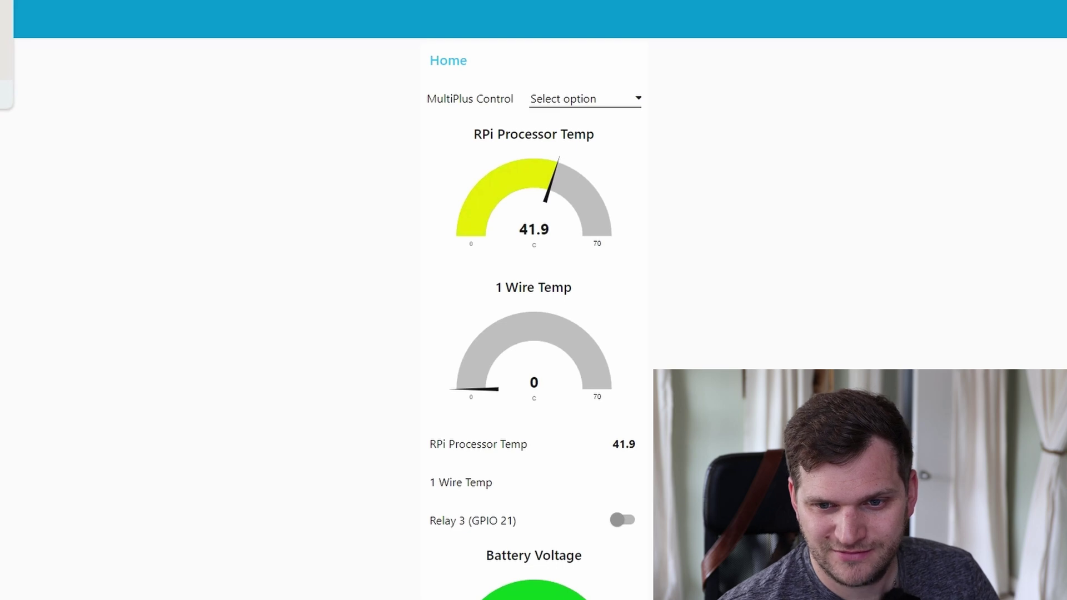
# Switch the Relay 3 (GPIO 21) toggle on, then back off
pyautogui.click(623, 518)
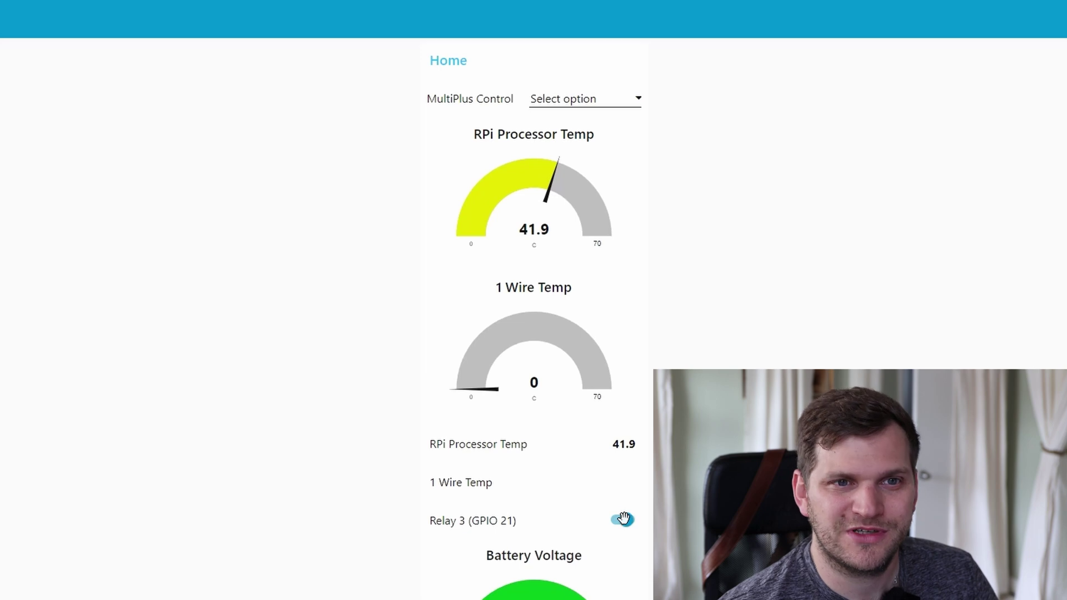
pyautogui.click(623, 517)
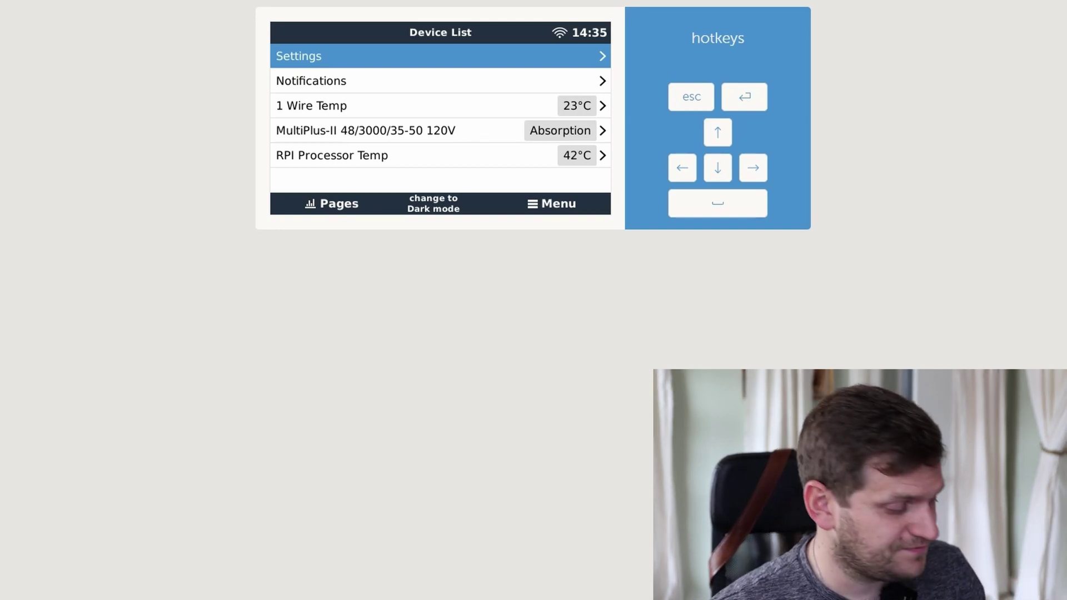
# Confirm firmware v3.30 is running and that no newer online update is available
pyautogui.click(403, 56)
pyautogui.click(428, 78)
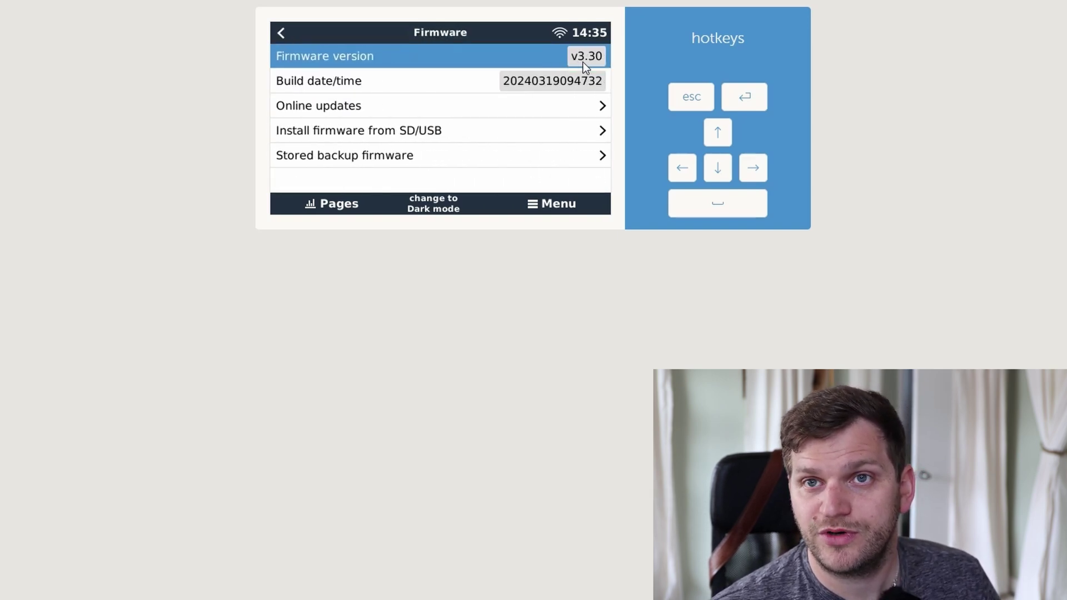
pyautogui.click(403, 109)
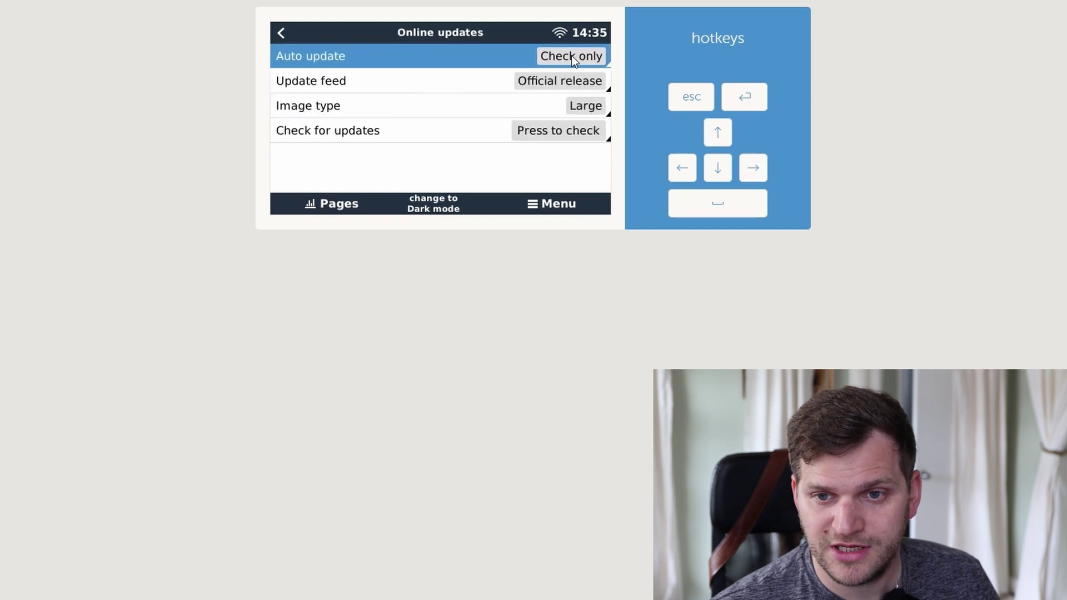
pyautogui.click(593, 129)
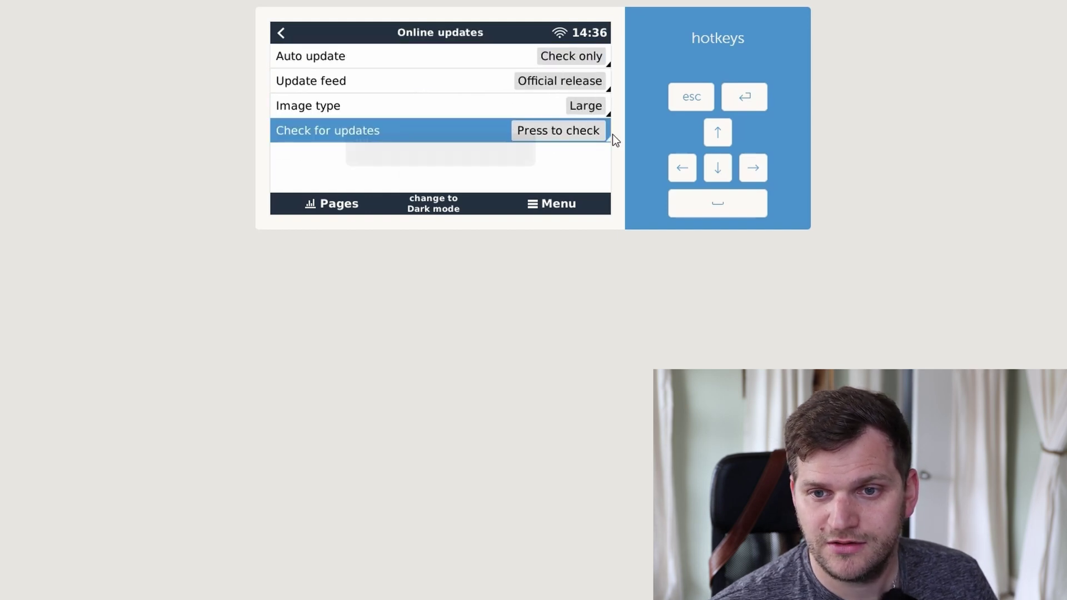
pyautogui.click(282, 34)
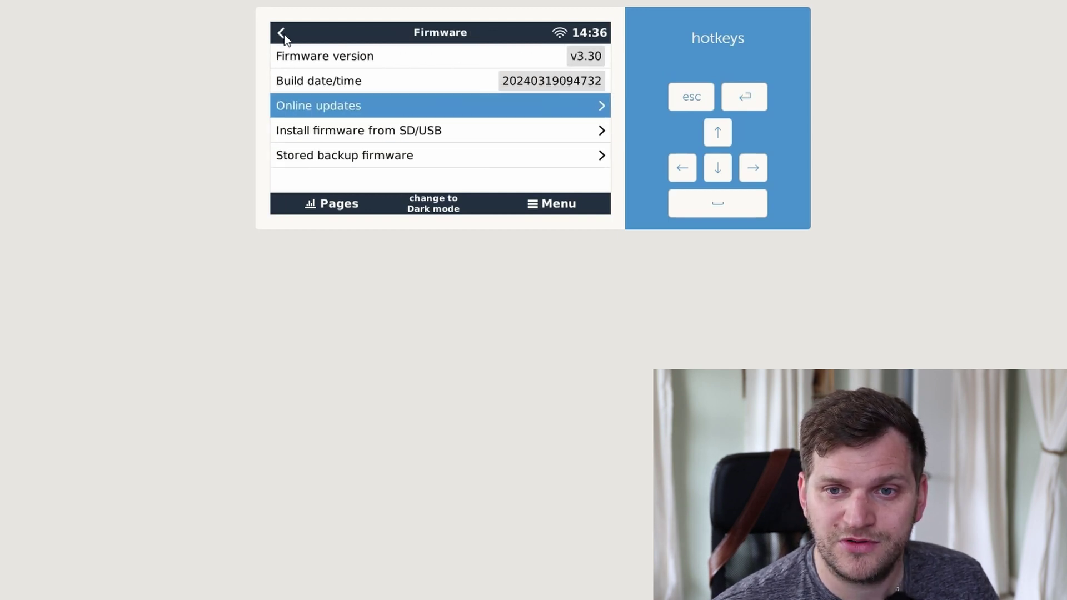
# Check that v3.22 is kept as stored backup firmware, then return to the Device List
pyautogui.click(284, 33)
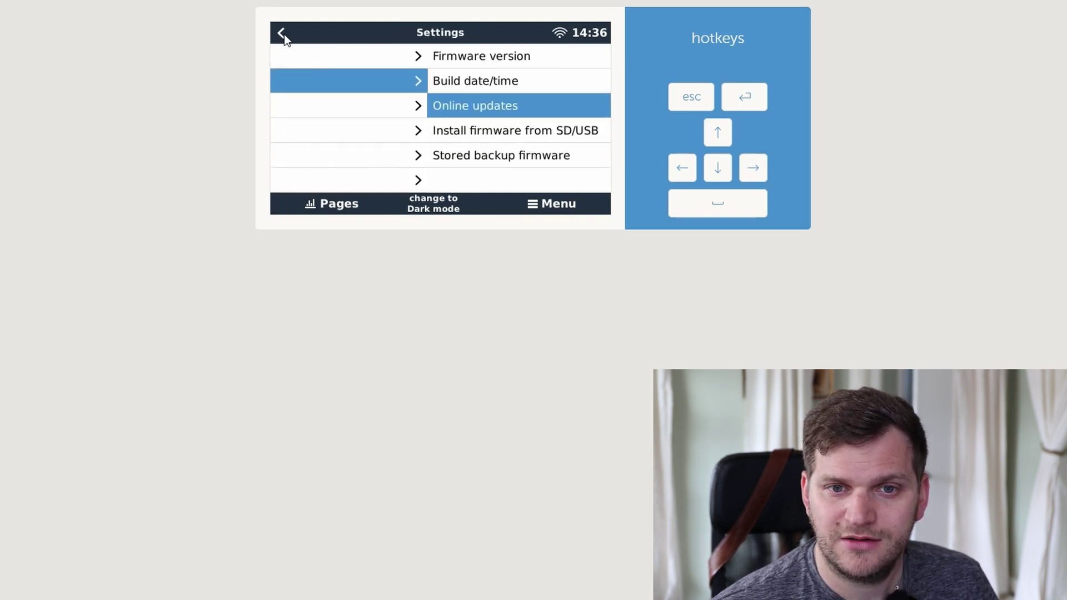
pyautogui.click(359, 87)
pyautogui.click(555, 155)
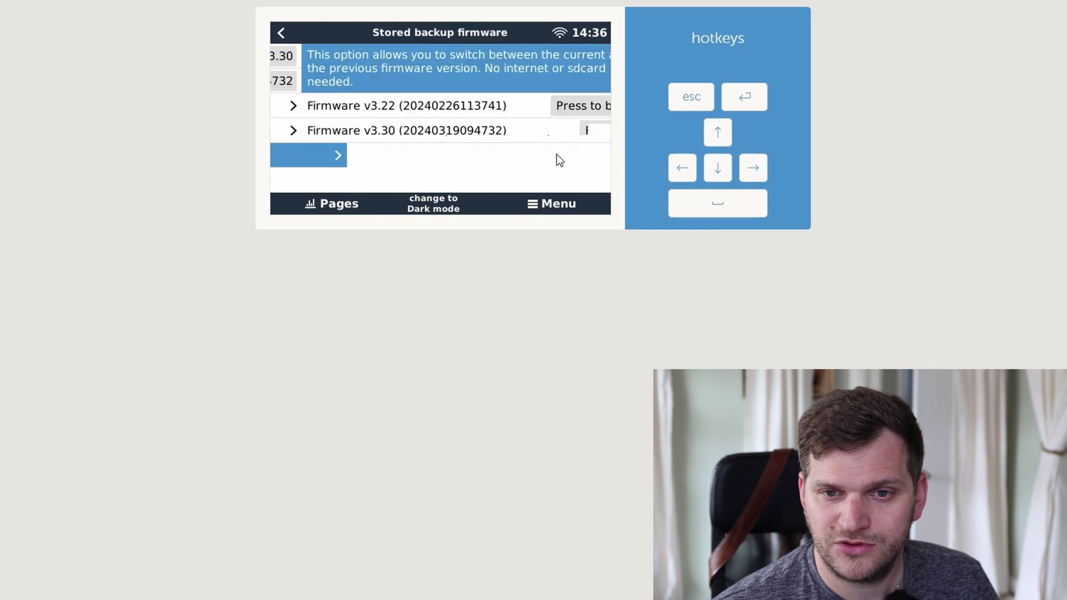
pyautogui.click(280, 35)
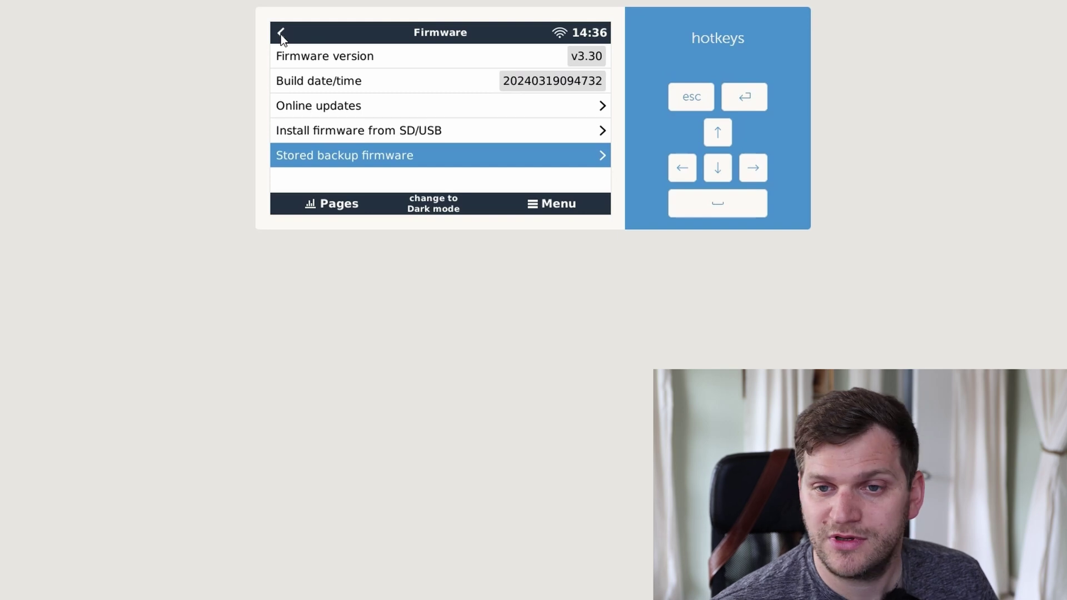
pyautogui.click(282, 35)
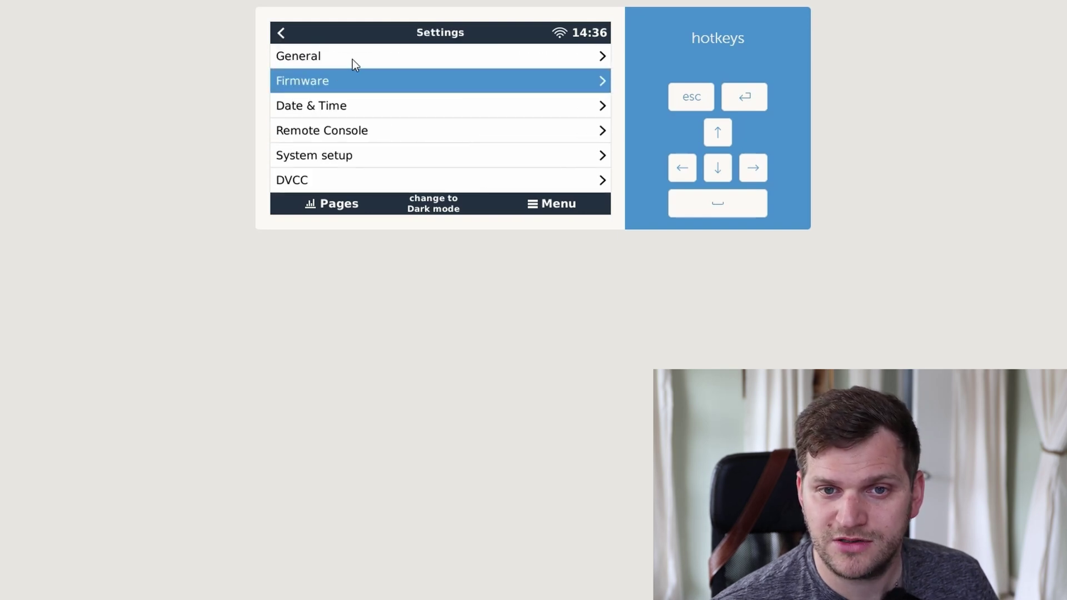
pyautogui.press('Escape')
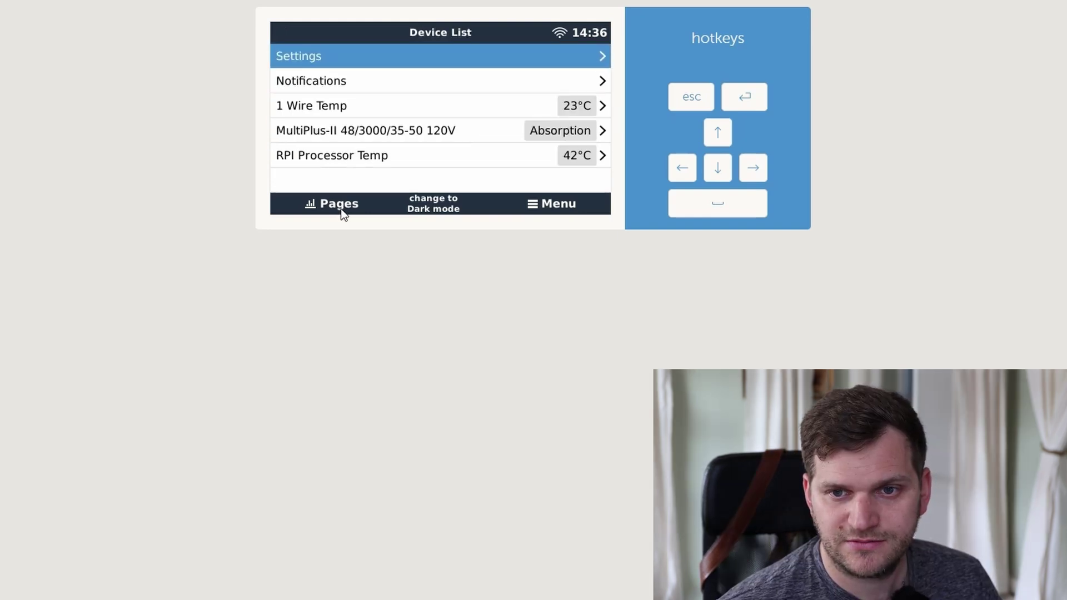
# On the Relay overview, set Relay 3 to Manual On and then back to Manual Off
pyautogui.click(340, 207)
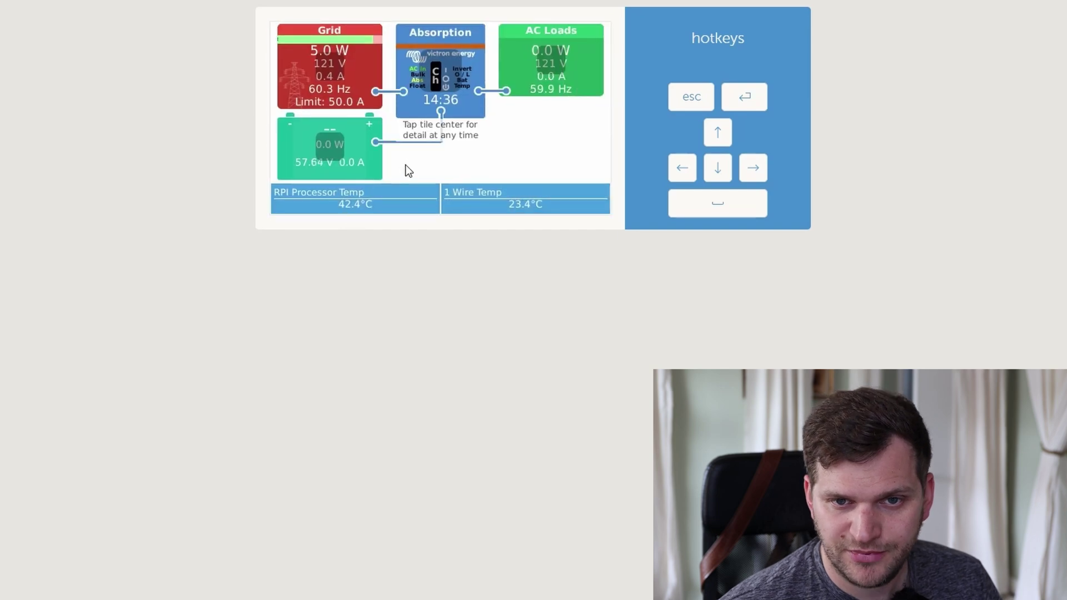
pyautogui.click(718, 161)
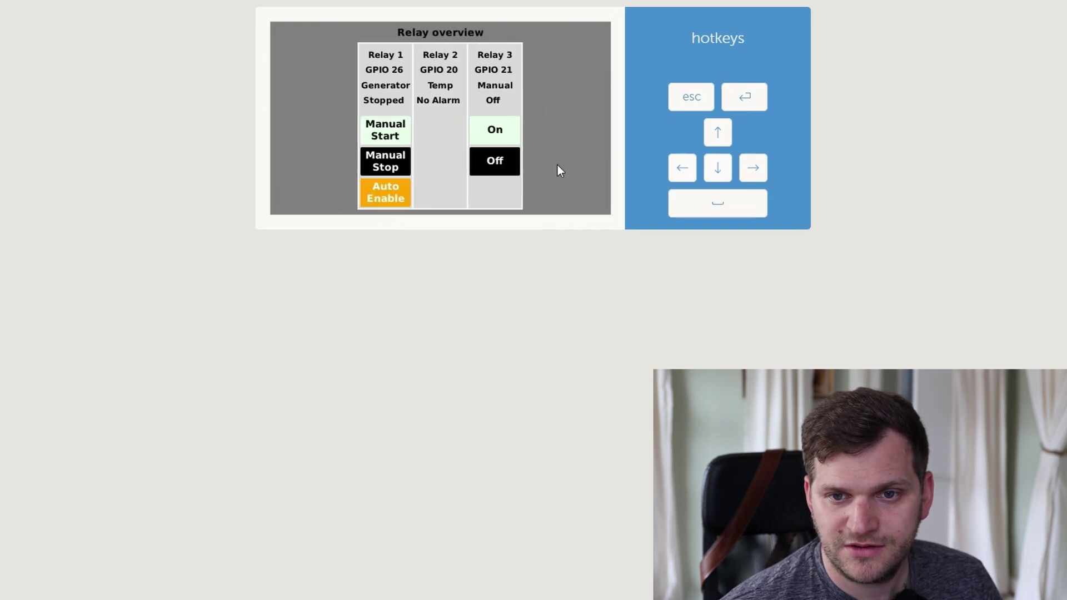
pyautogui.click(491, 131)
pyautogui.click(502, 159)
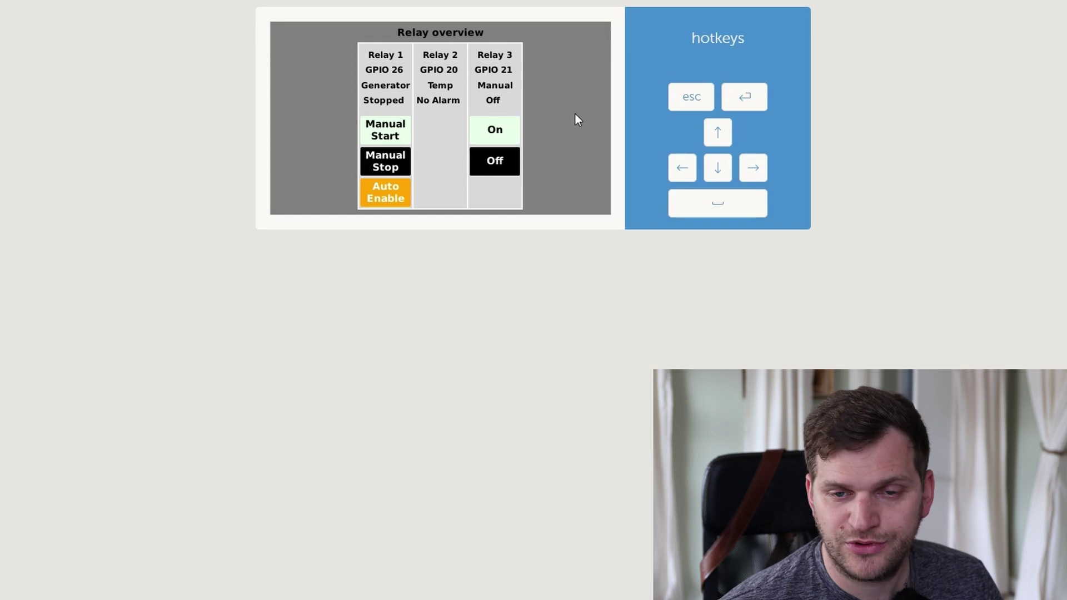
pyautogui.press('Up')
# Switch the inverter off and back on so it resumes charging in Absorption
pyautogui.click(447, 71)
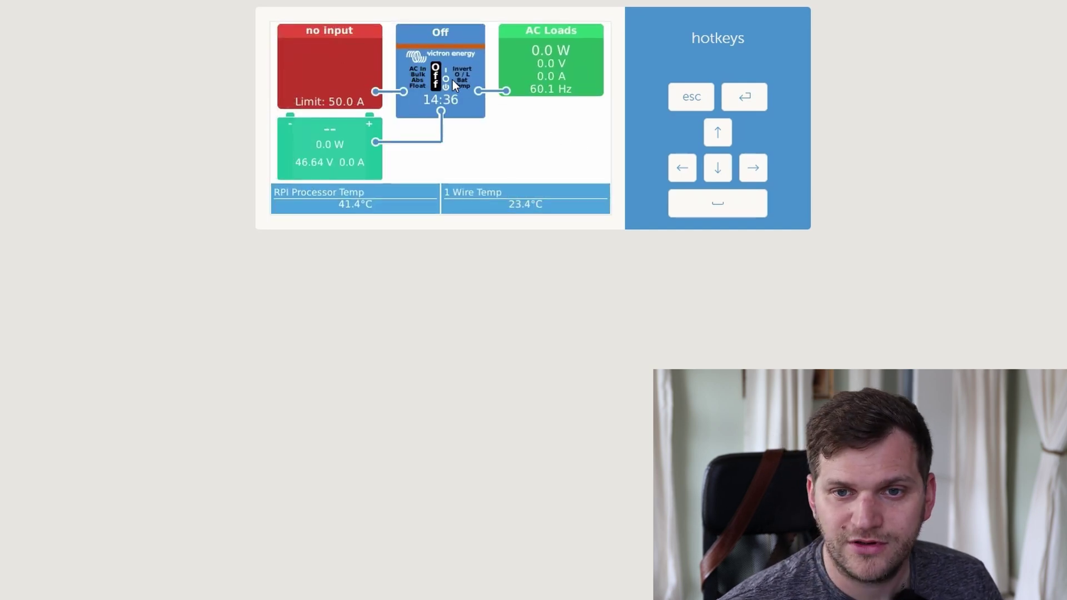
pyautogui.click(452, 79)
pyautogui.click(531, 59)
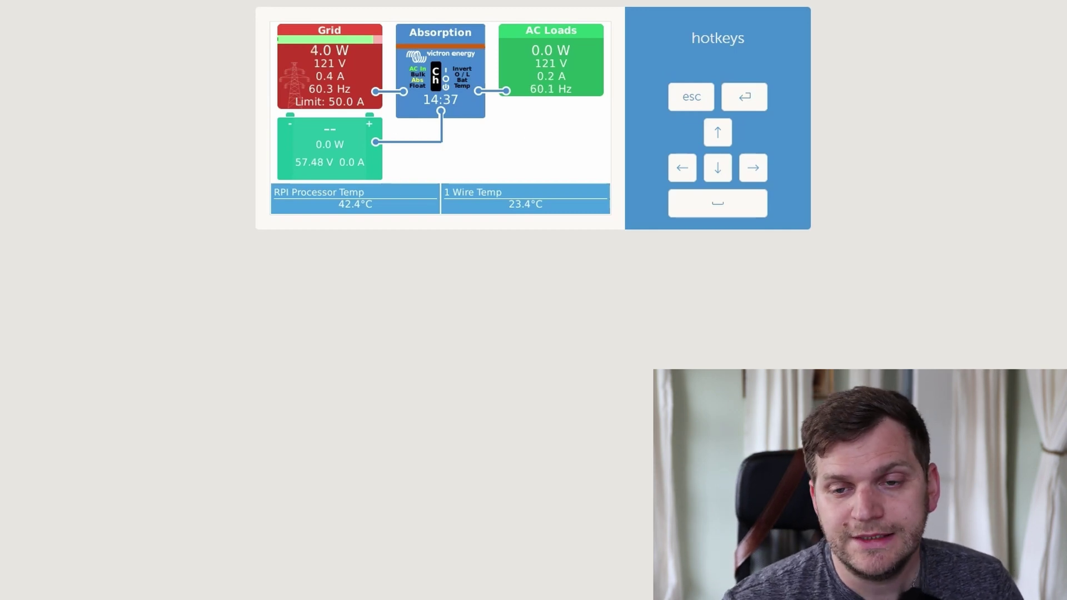
# View the Generator status page, then bring up the Device List
pyautogui.click(260, 1)
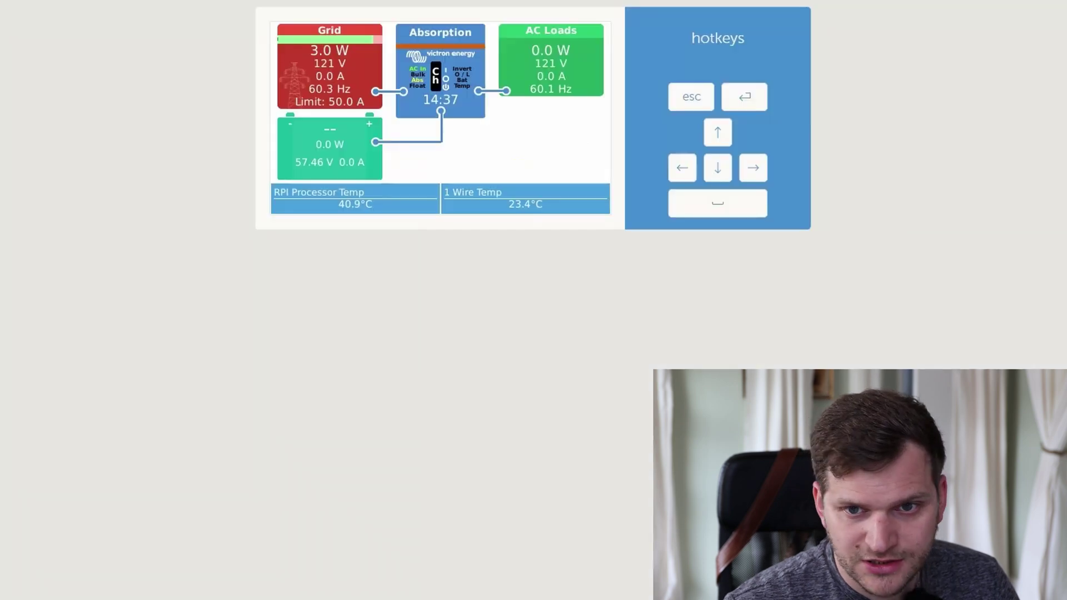
pyautogui.click(428, 130)
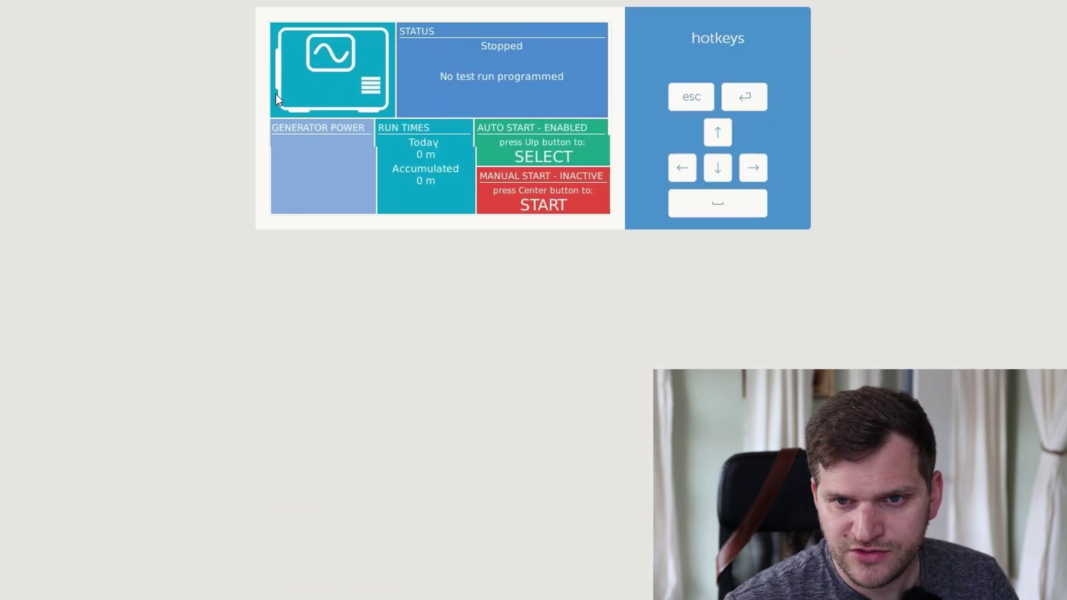
pyautogui.press('Escape')
pyautogui.click(745, 97)
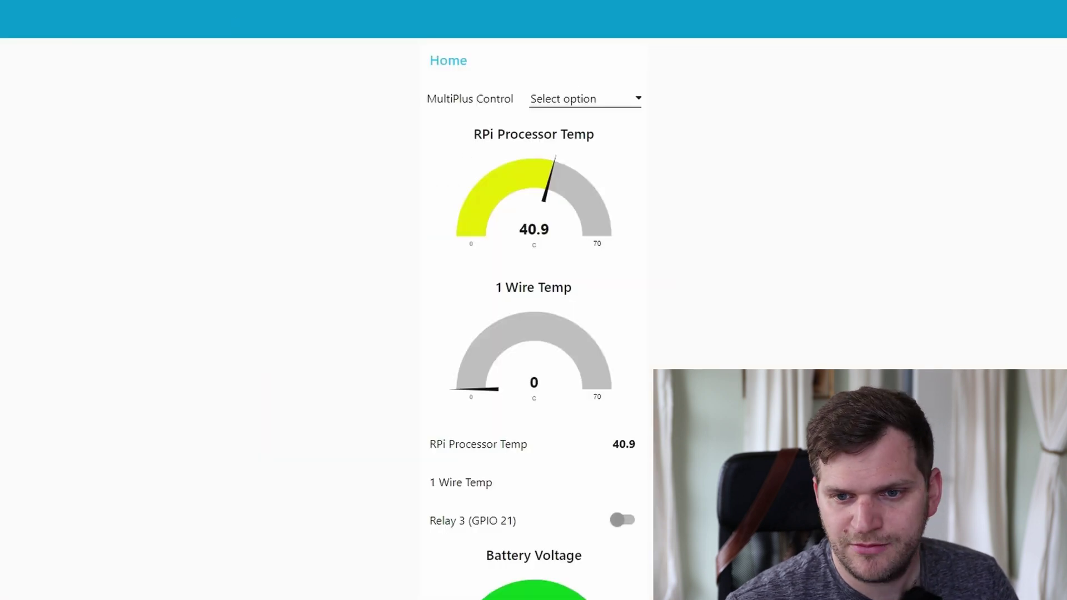
# Reload the Node-RED dashboard Home page to refresh the RPi processor temperature
pyautogui.press('F5')
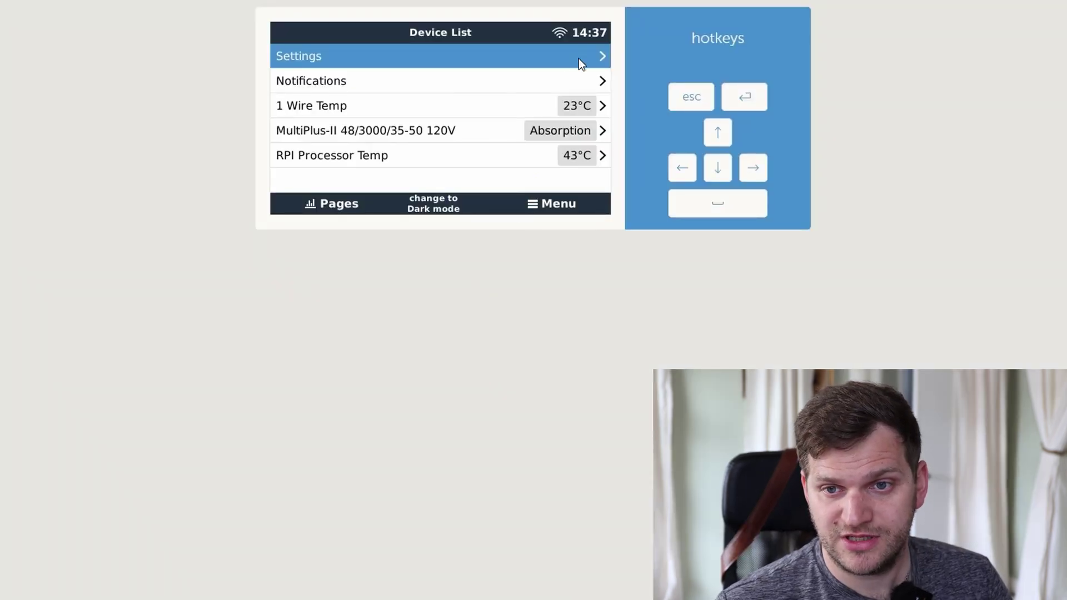
pyautogui.click(579, 58)
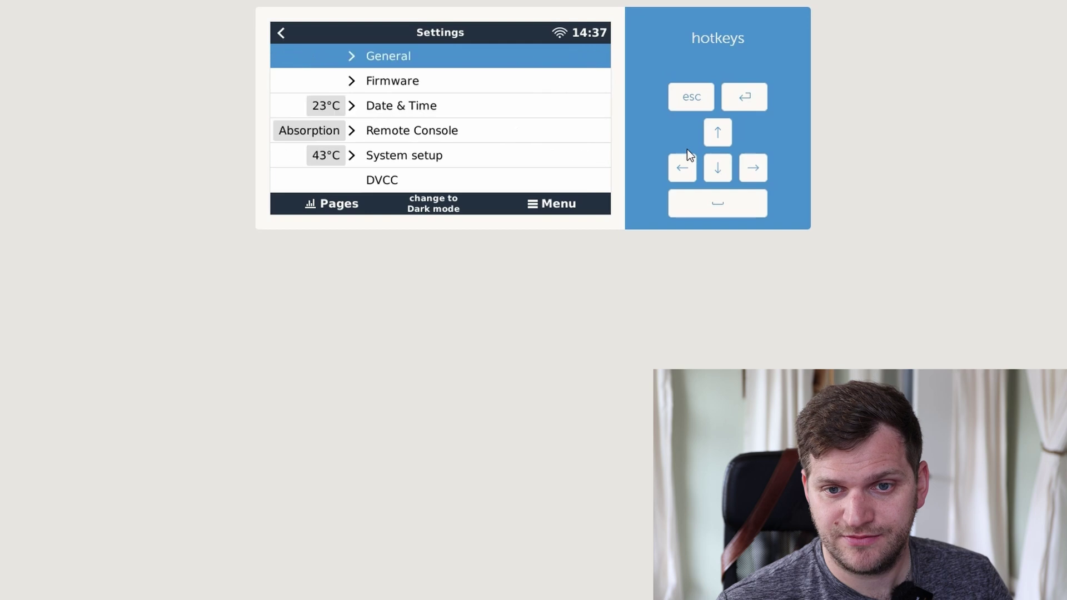
pyautogui.click(443, 207)
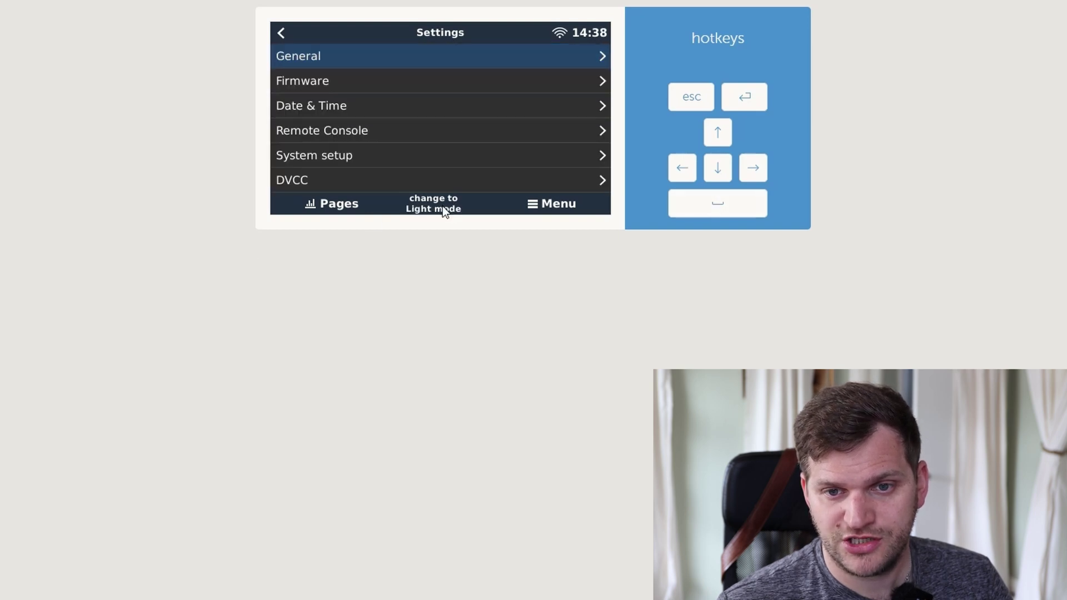
pyautogui.click(447, 204)
pyautogui.click(723, 171)
pyautogui.press('Down')
pyautogui.press('Down')
pyautogui.press('Down')
pyautogui.press('Down')
pyautogui.press('Down')
pyautogui.press('Down')
pyautogui.press('Down')
pyautogui.press('Down')
pyautogui.press('Down')
pyautogui.press('Down')
pyautogui.press('Down')
pyautogui.press('Down')
pyautogui.press('Down')
pyautogui.press('Down')
pyautogui.press('Down')
pyautogui.press('Down')
pyautogui.press('Down')
pyautogui.press('Down')
pyautogui.press('Down')
pyautogui.press('Down')
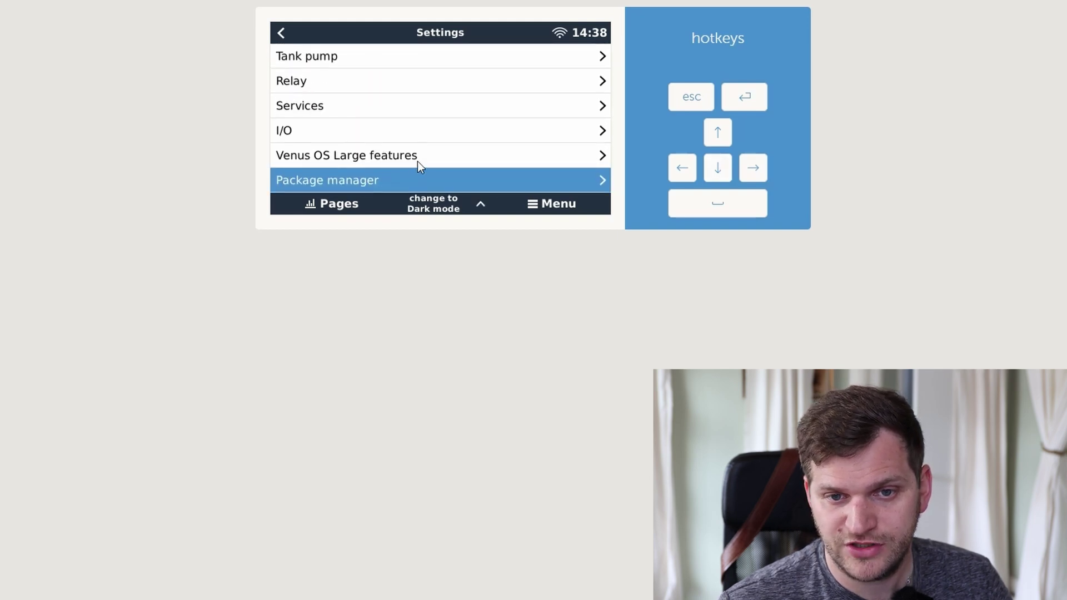
pyautogui.click(398, 181)
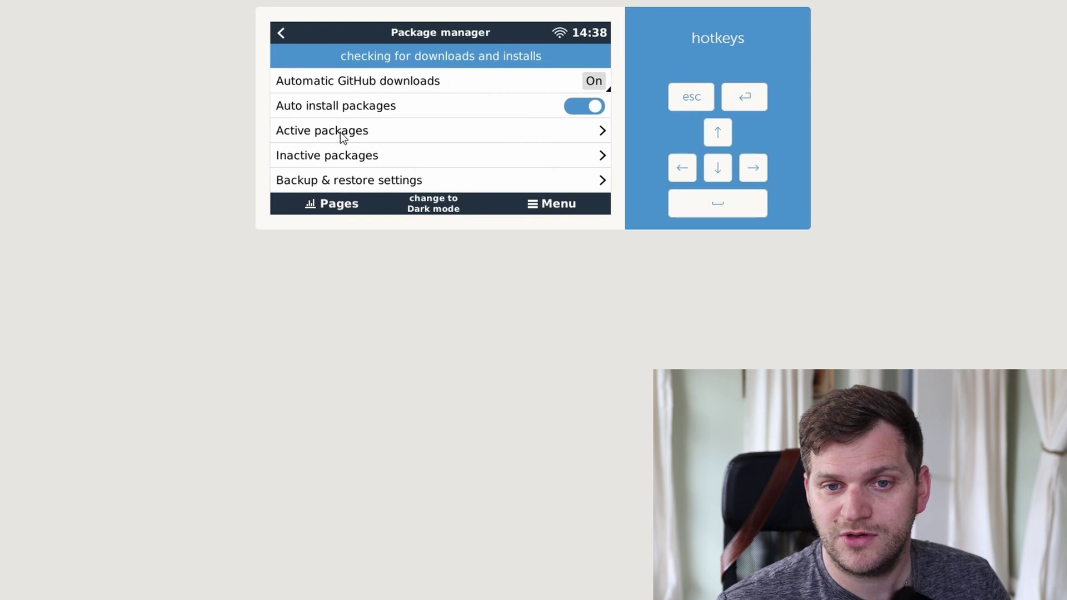
pyautogui.click(340, 133)
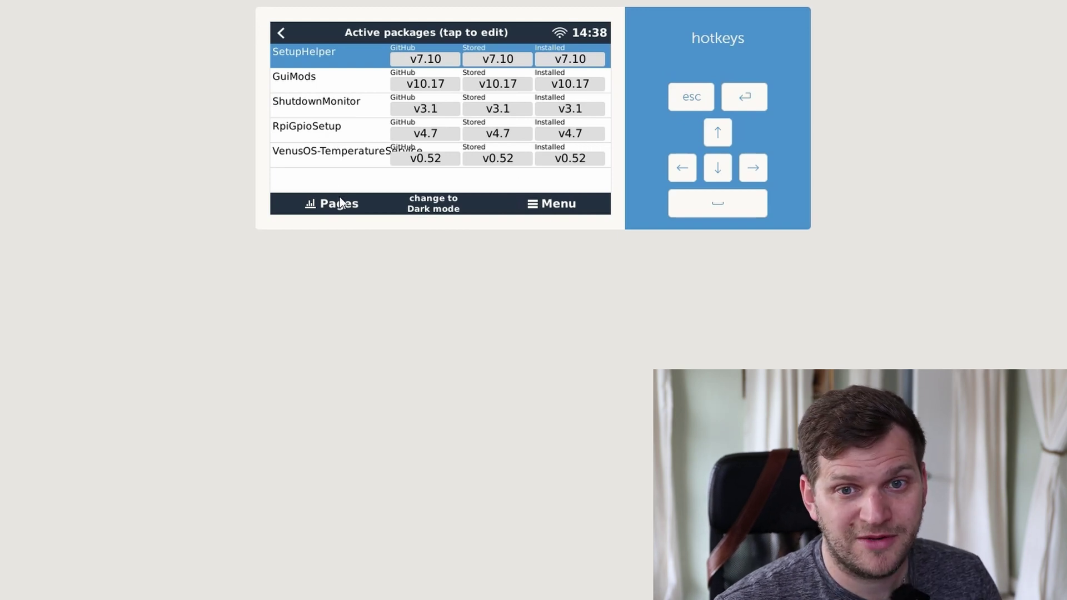
pyautogui.click(279, 39)
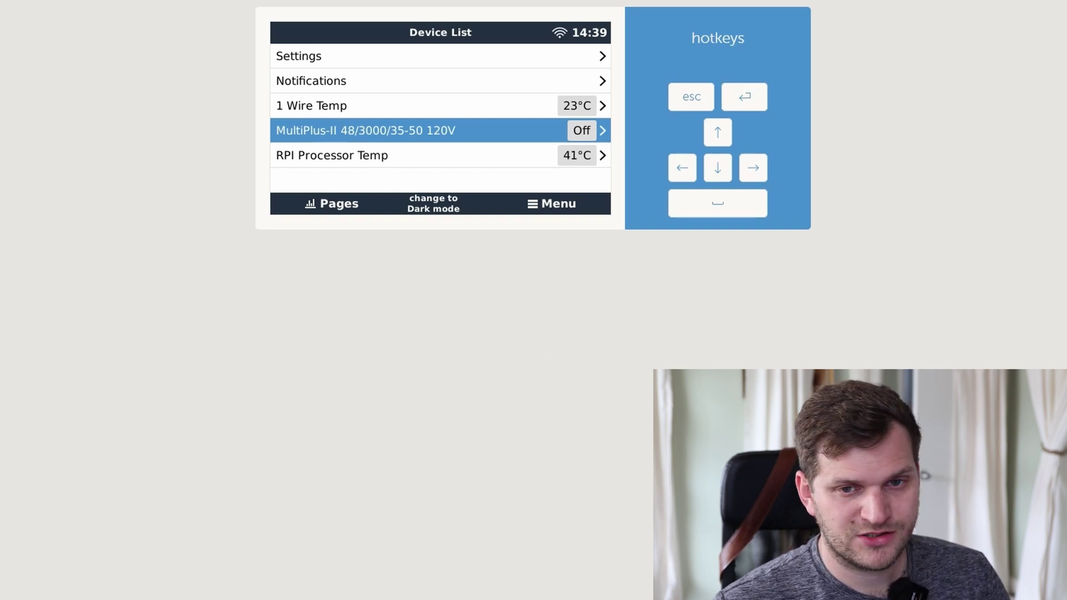
pyautogui.click(502, 57)
# Add RpiDisplaySetup from the Package manager's inactive packages list
pyautogui.press('Down')
pyautogui.press('Down')
pyautogui.press('Down')
pyautogui.press('Down')
pyautogui.press('Down')
pyautogui.press('Down')
pyautogui.press('Down')
pyautogui.press('Down')
pyautogui.press('Down')
pyautogui.press('Down')
pyautogui.press('Down')
pyautogui.press('Down')
pyautogui.press('Down')
pyautogui.press('Down')
pyautogui.press('Down')
pyautogui.press('Down')
pyautogui.press('Down')
pyautogui.press('Down')
pyautogui.press('Down')
pyautogui.press('Down')
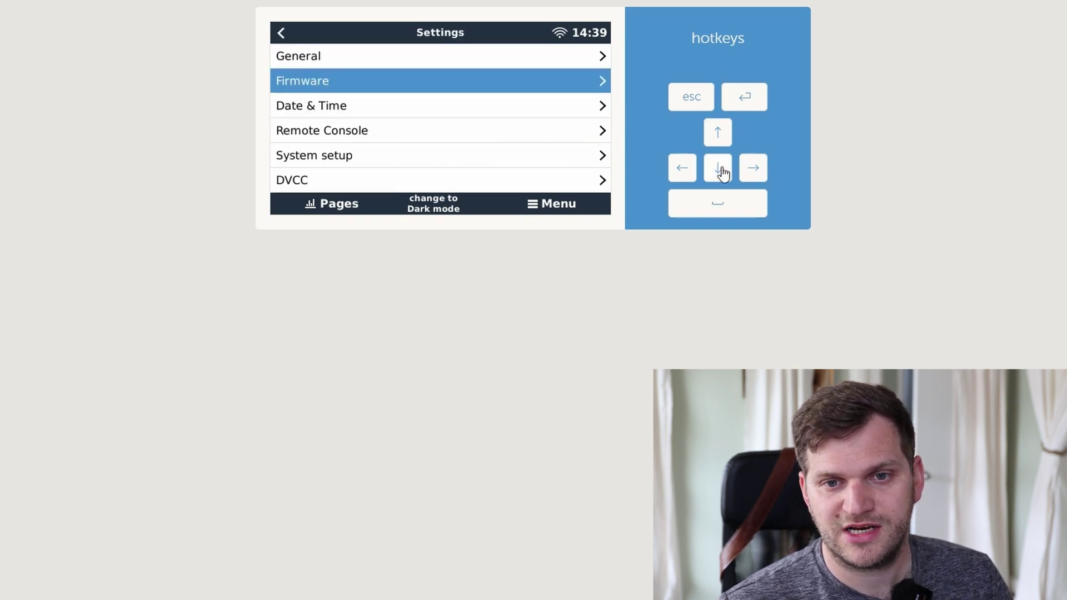
pyautogui.click(526, 179)
pyautogui.press('Down')
pyautogui.press('Down')
pyautogui.press('Down')
pyautogui.press('Down')
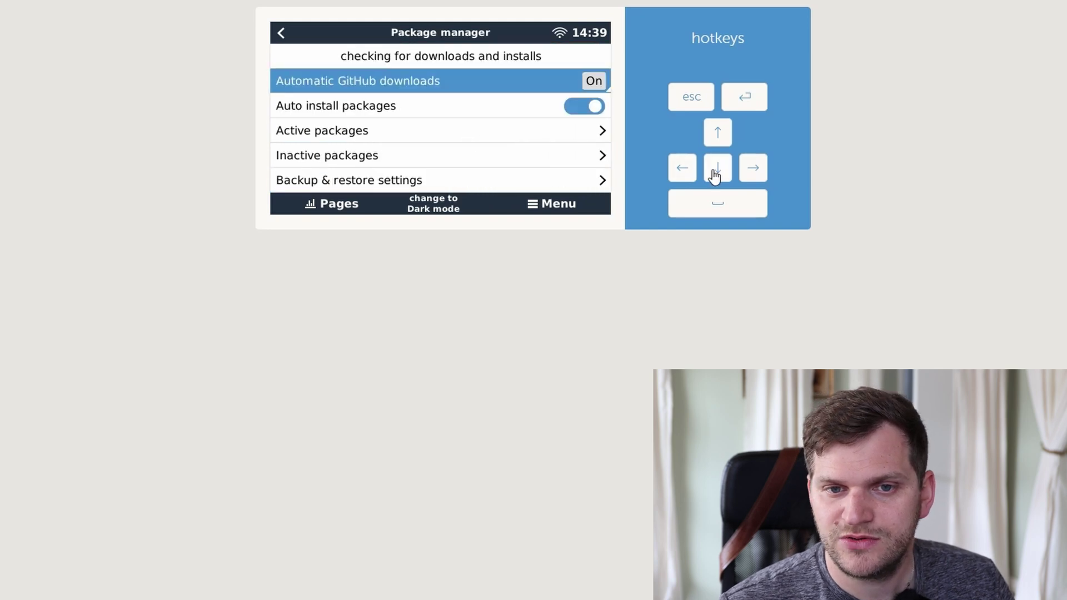
pyautogui.click(496, 152)
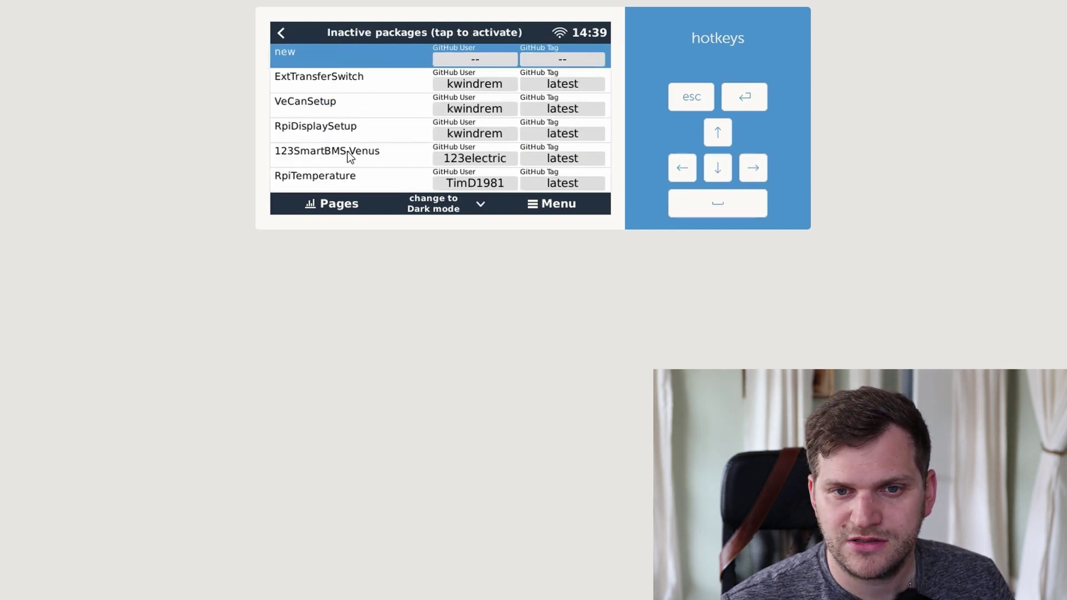
pyautogui.click(717, 168)
pyautogui.click(717, 168)
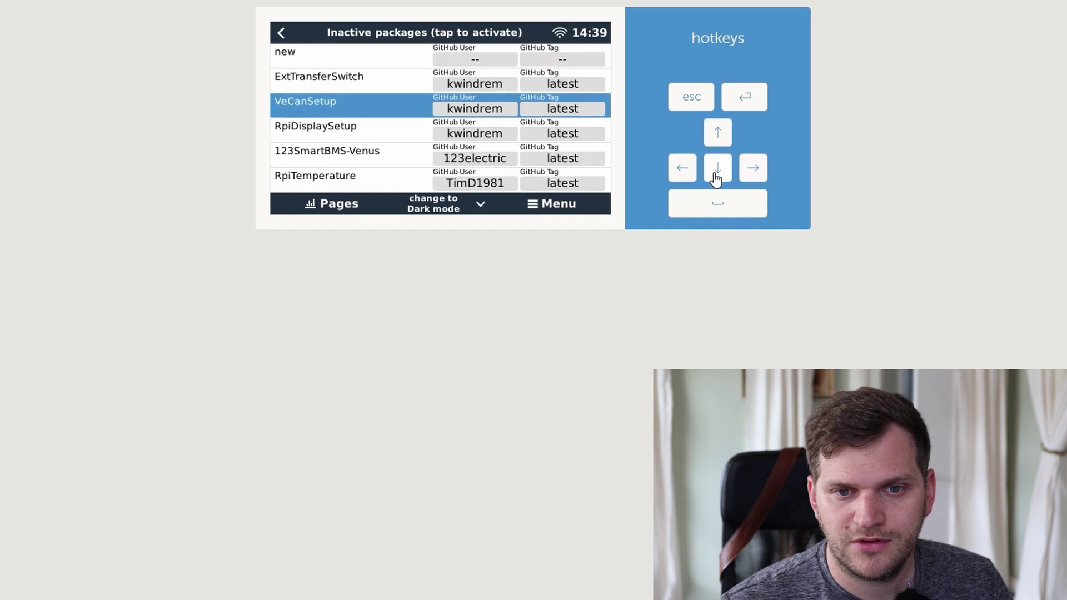
pyautogui.click(716, 168)
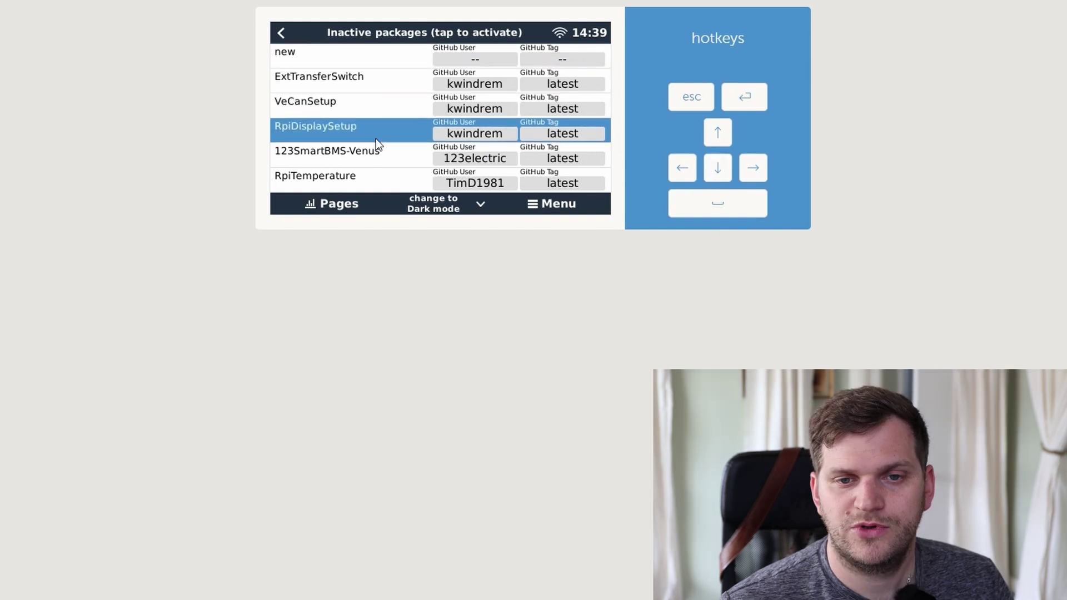
pyautogui.click(332, 134)
pyautogui.click(532, 134)
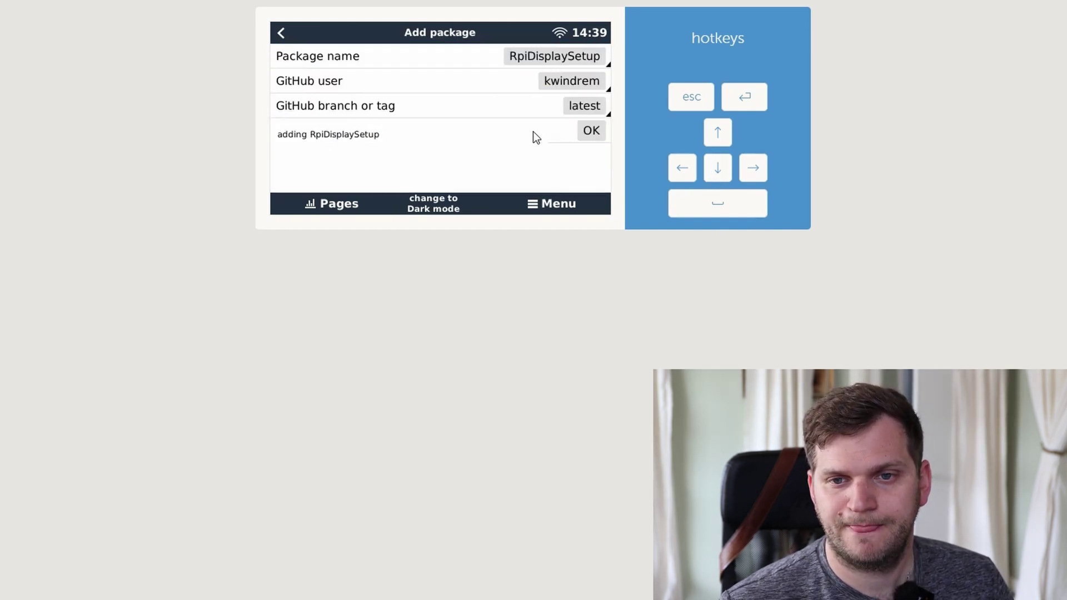
# Try to install RpiDisplaySetup from Active packages; it fails and needs command-line setup
pyautogui.click(287, 33)
pyautogui.click(321, 133)
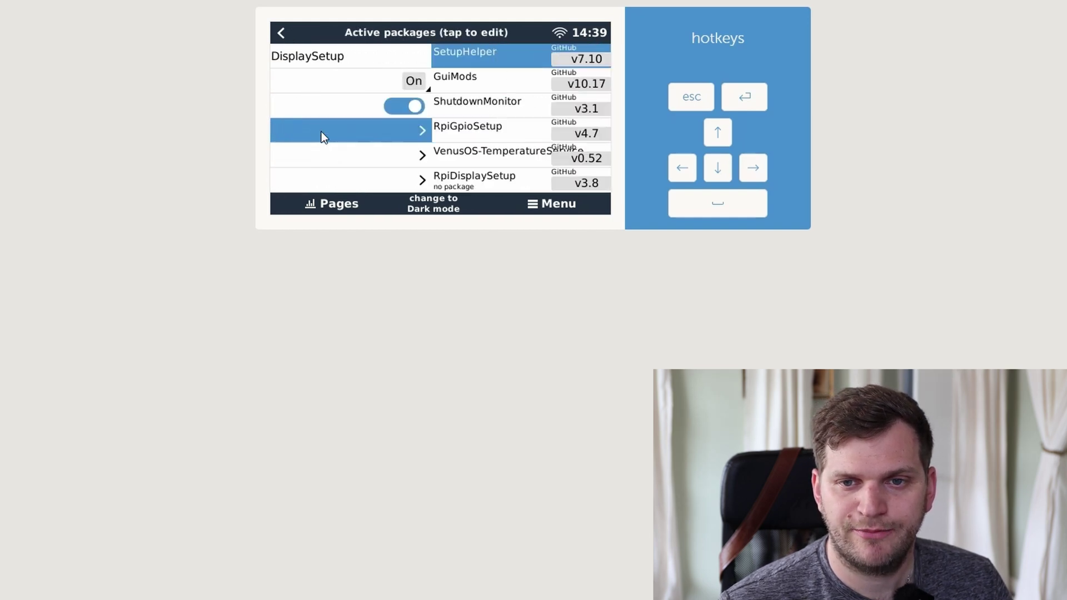
pyautogui.click(718, 167)
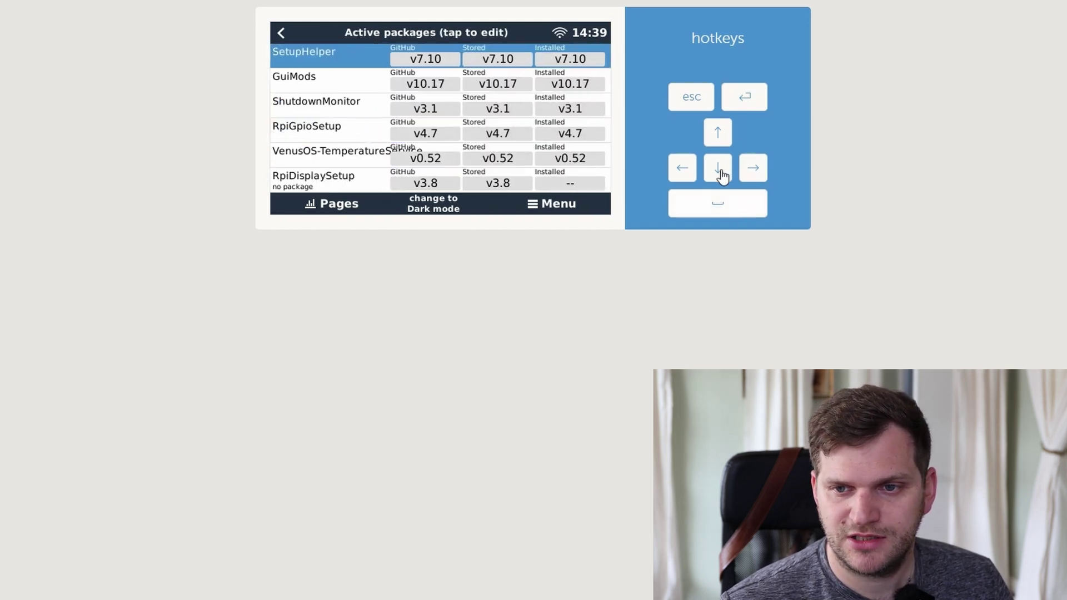
pyautogui.click(355, 182)
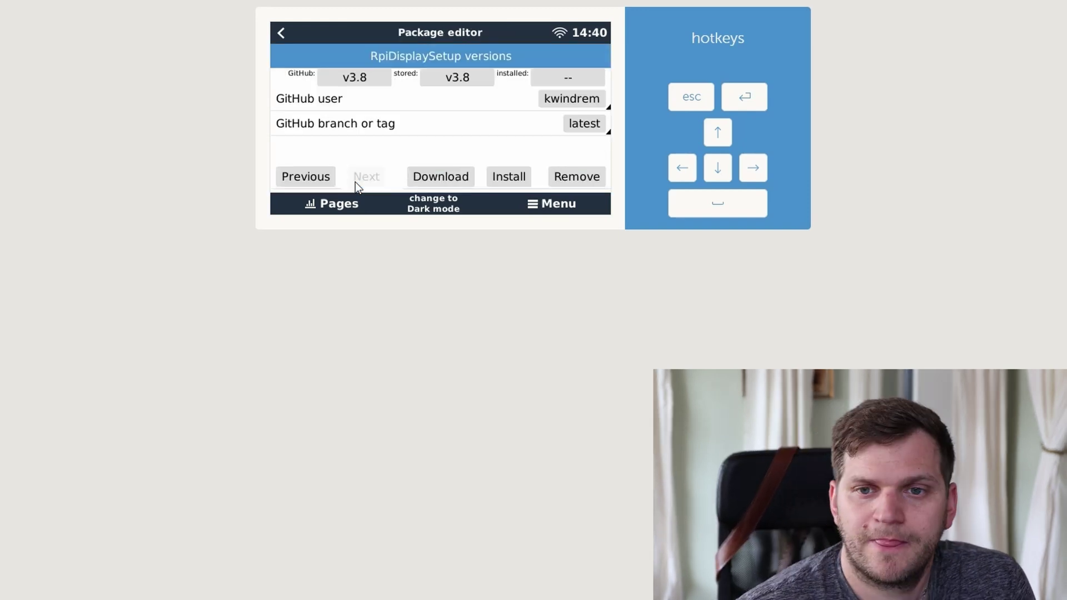
pyautogui.click(498, 177)
pyautogui.click(521, 151)
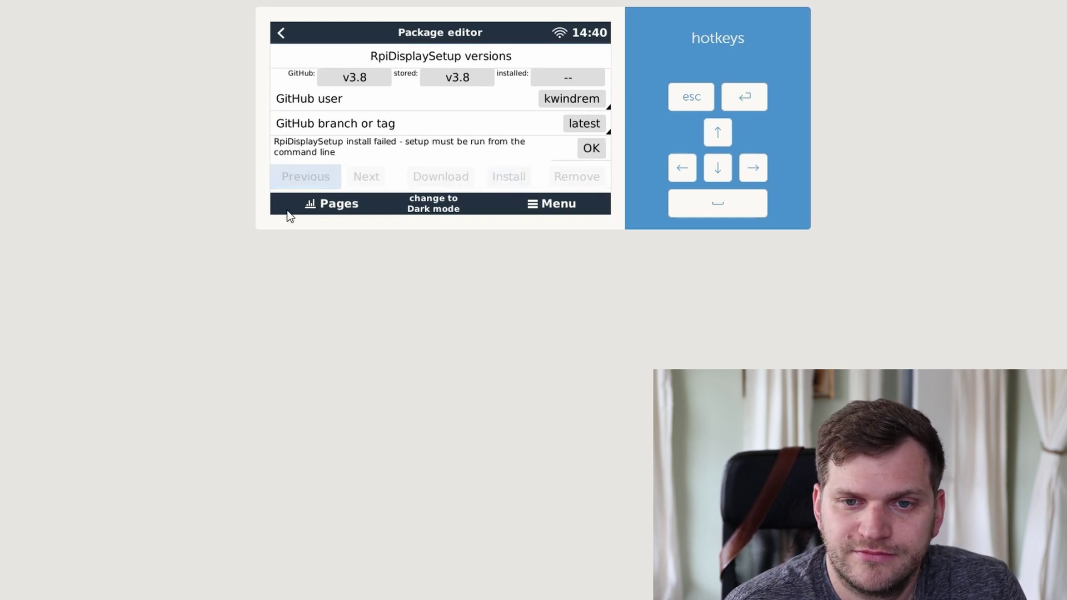
# Dismiss the install-failed message and log in as root over SSH to 192.168.1.53
pyautogui.click(591, 149)
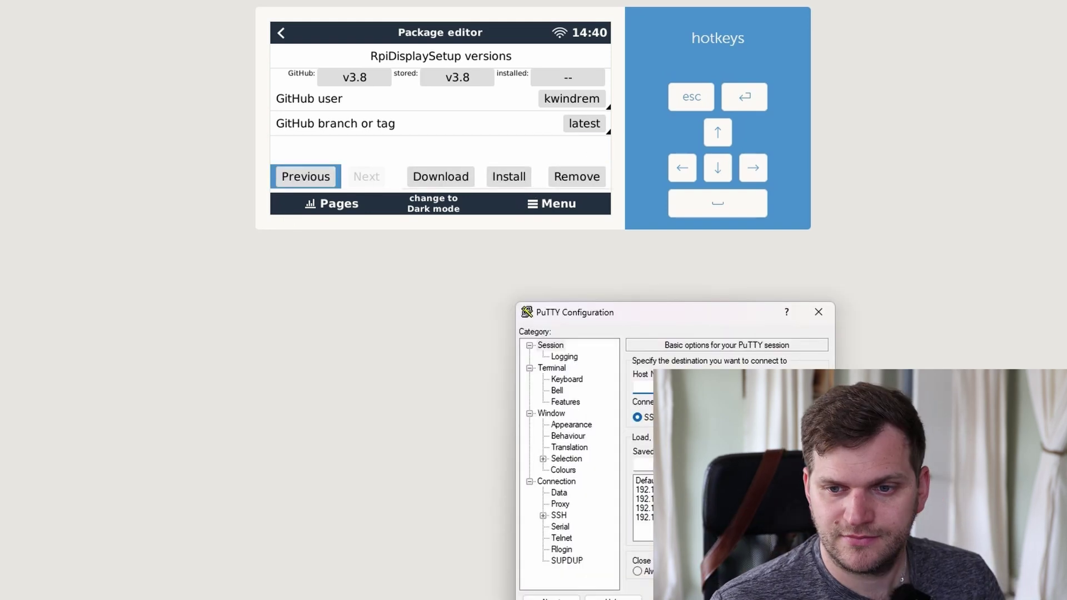
pyautogui.moveTo(668, 321); pyautogui.dragTo(415, 261)
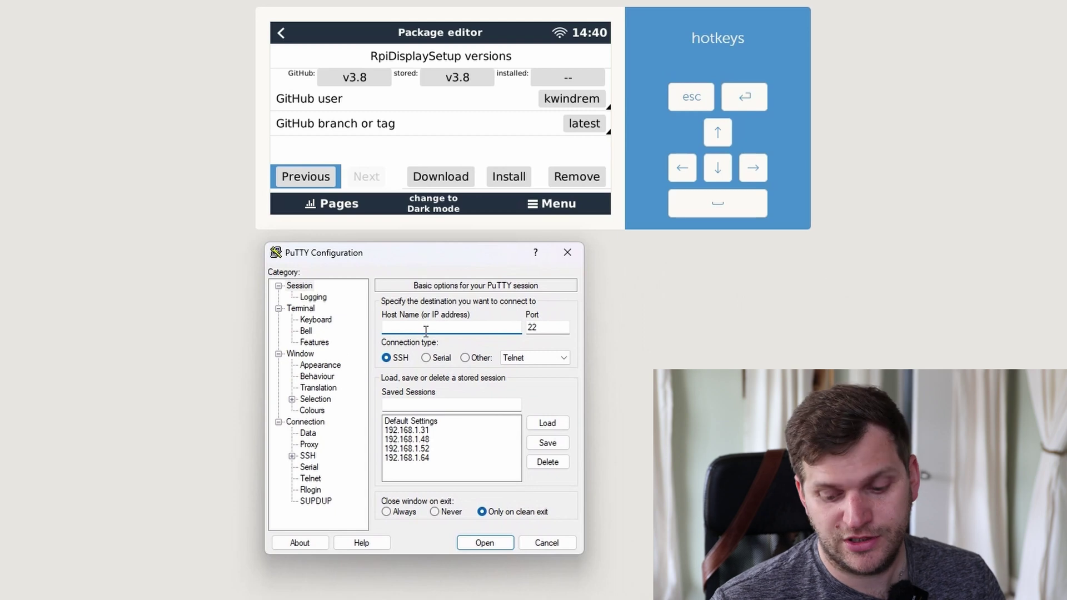
pyautogui.write('192.168.1.5')
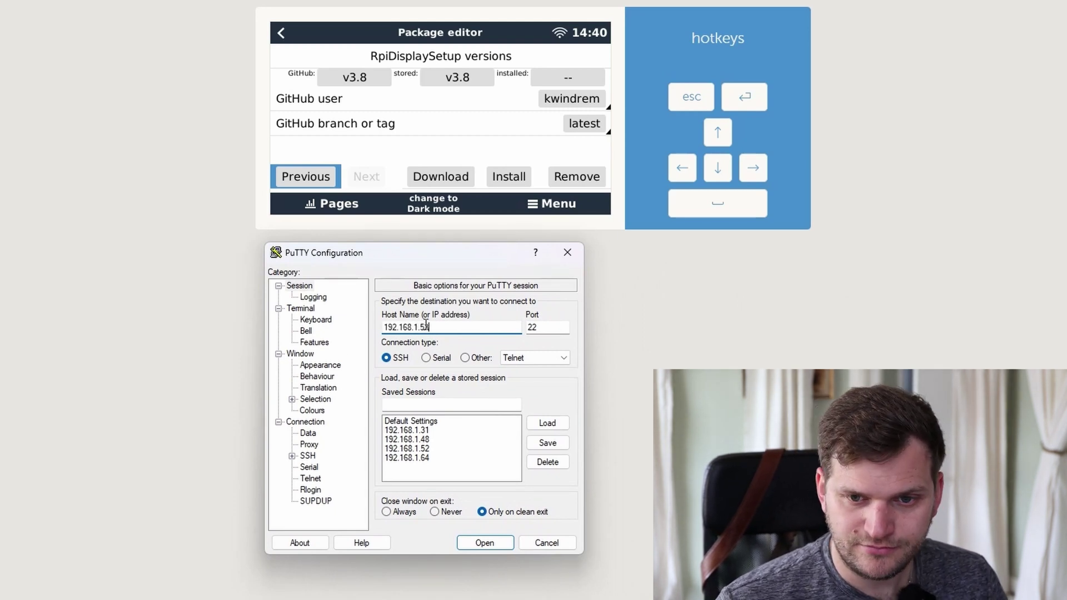
pyautogui.press('Return')
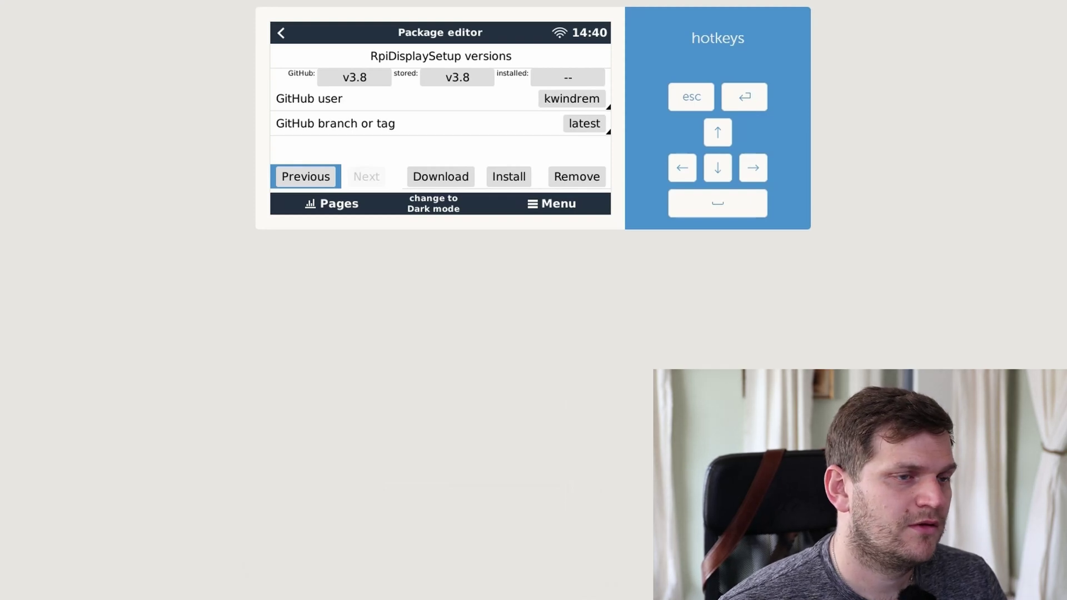
pyautogui.moveTo(351, 273)
pyautogui.mouseDown()
pyautogui.moveTo(309, 272)
pyautogui.moveTo(366, 272)
pyautogui.mouseUp()
pyautogui.write('r')
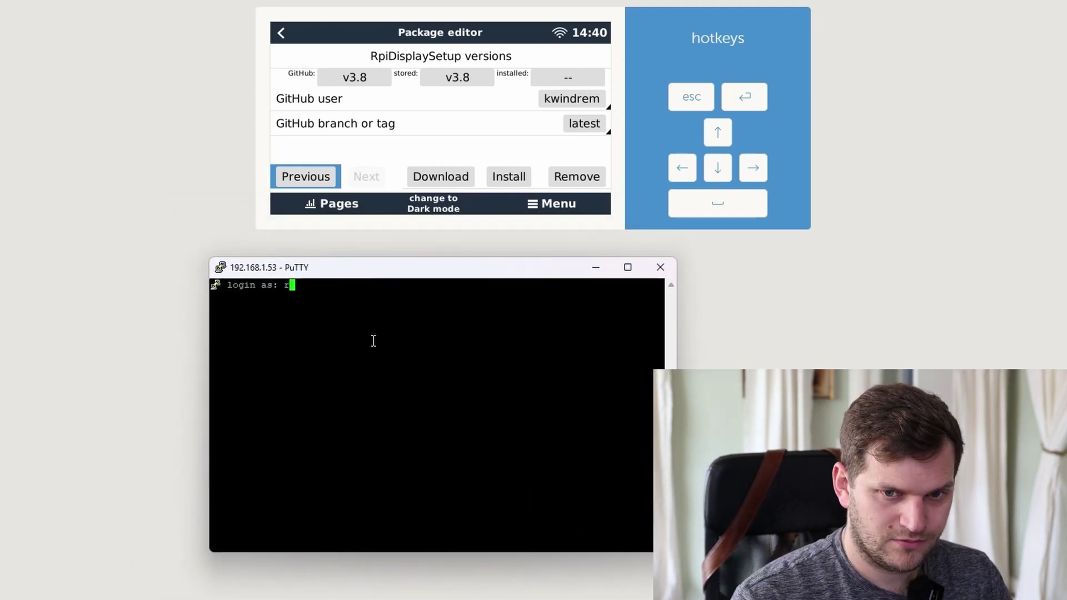
pyautogui.write('oot')
pyautogui.press('Return')
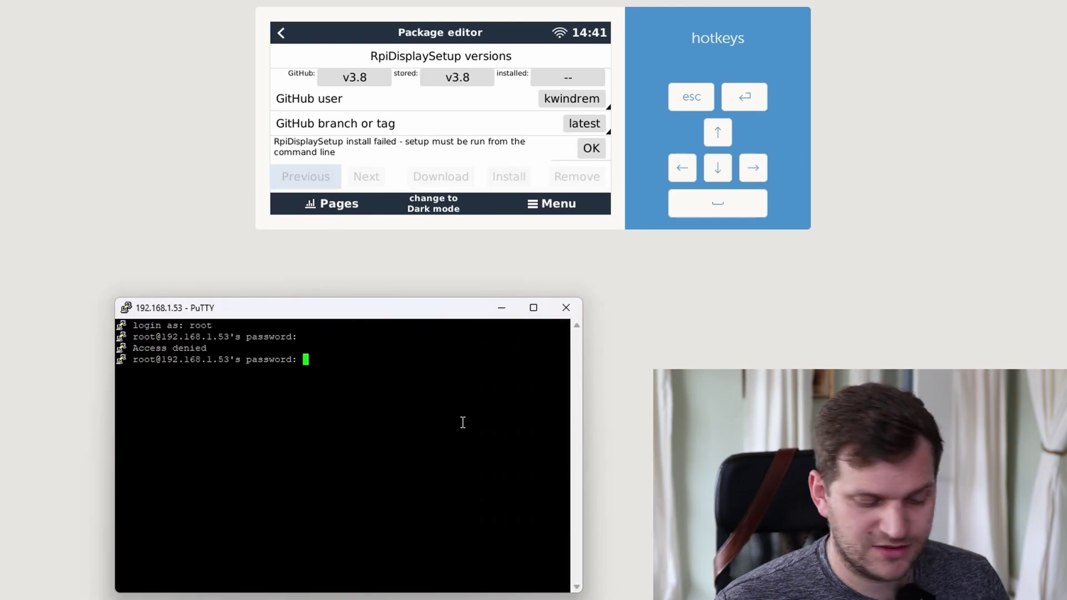
pyautogui.press('Return')
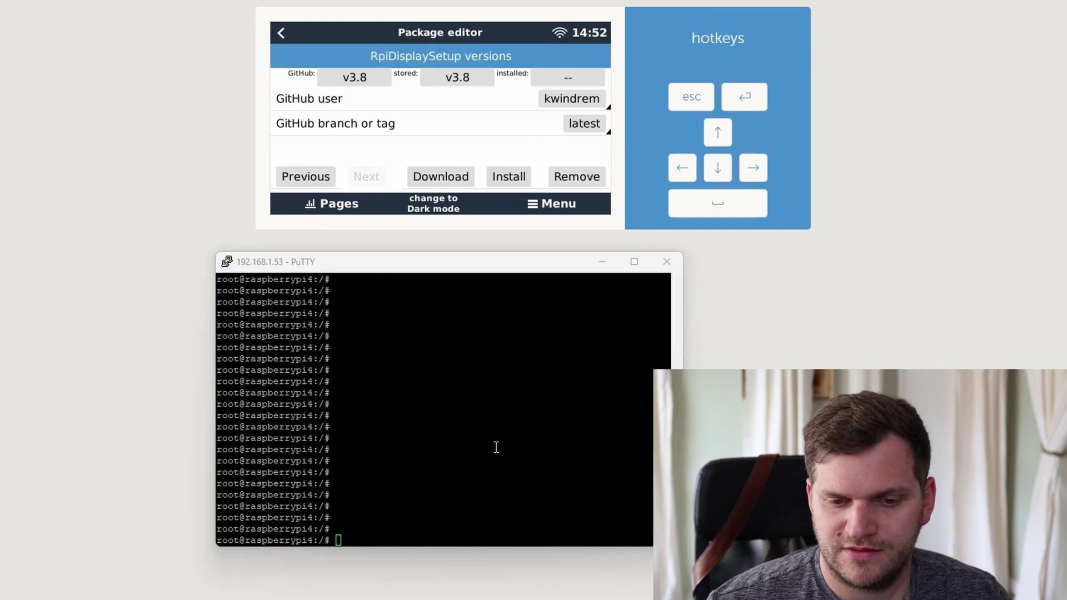
# Run /data/RpiDisplaySetup/setup and choose install with an HDMI display in automatic mode
pyautogui.rightClick(474, 436)
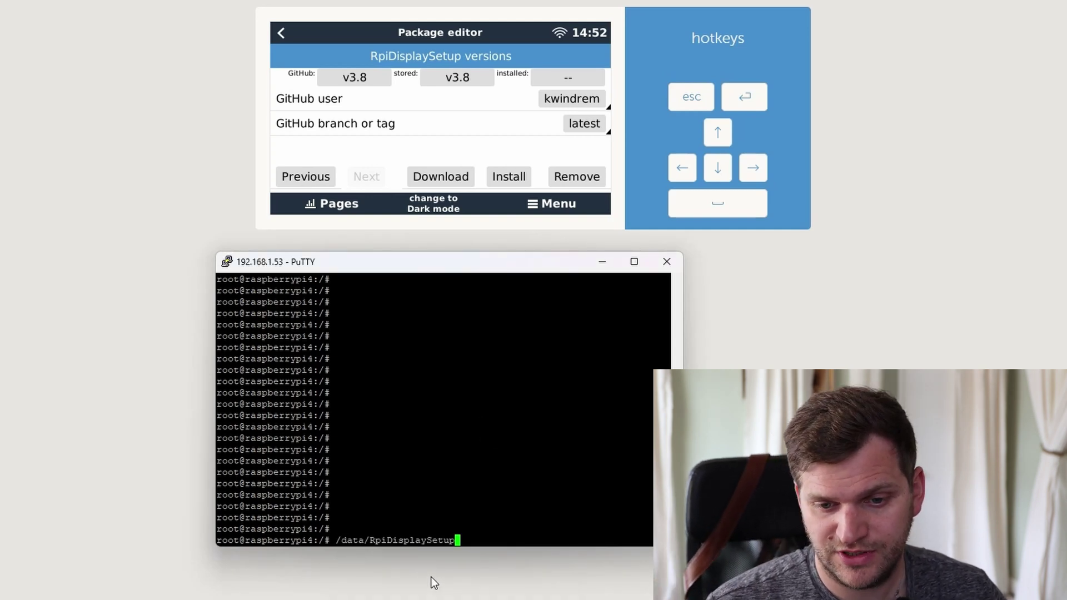
pyautogui.write('/setup')
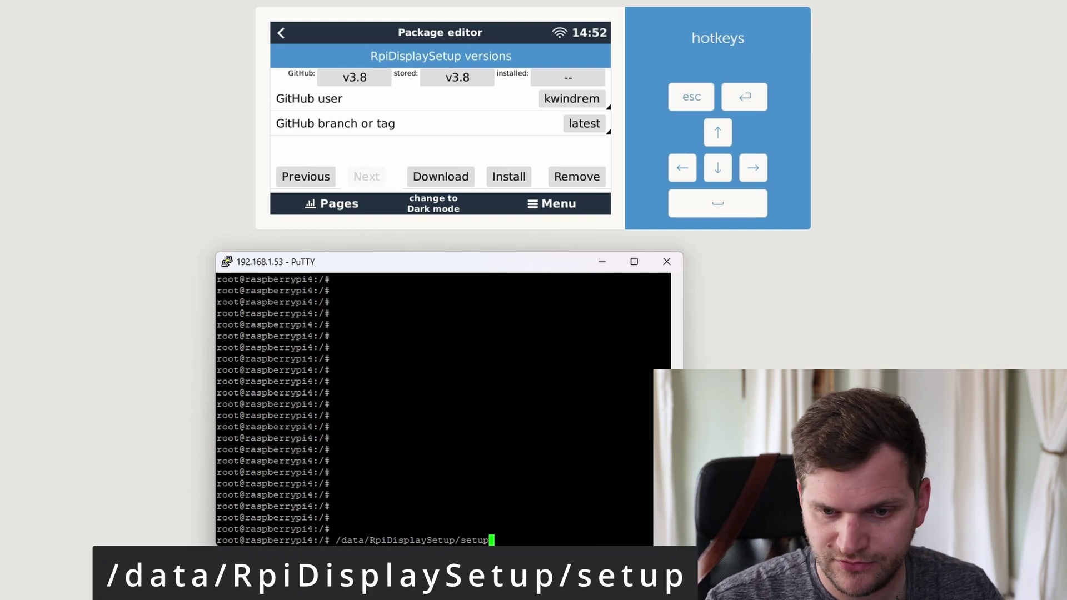
pyautogui.press('Return')
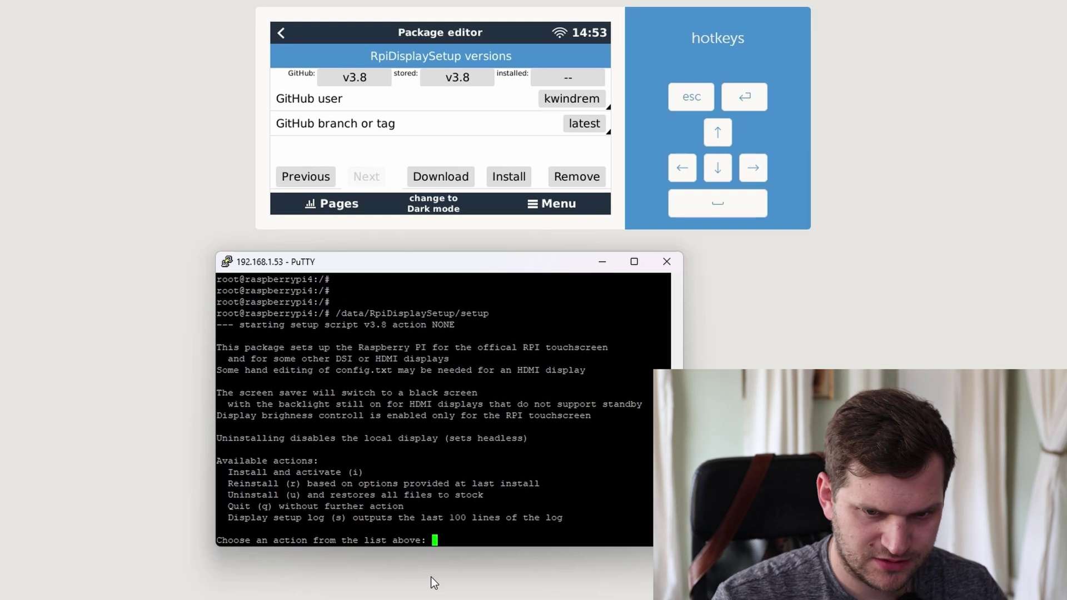
pyautogui.write('i')
pyautogui.press('Return')
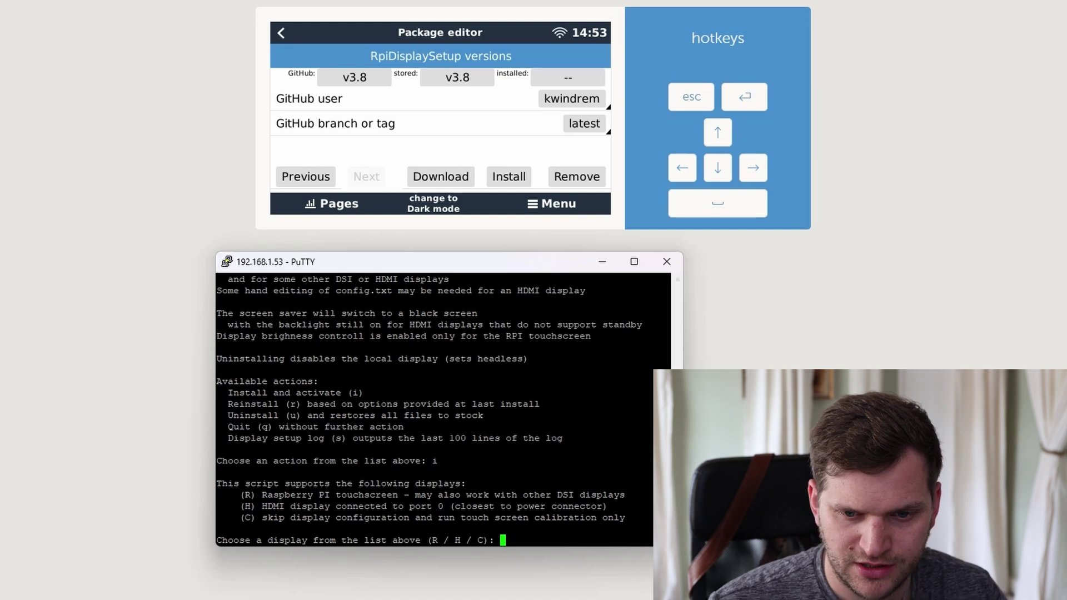
pyautogui.write('H')
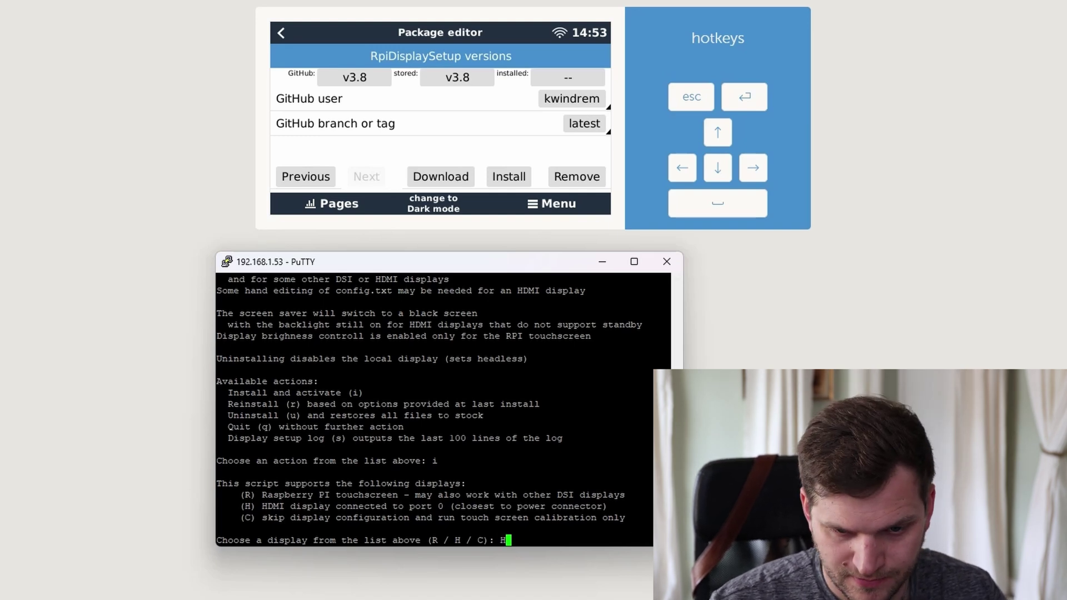
pyautogui.press('Return')
pyautogui.write('A')
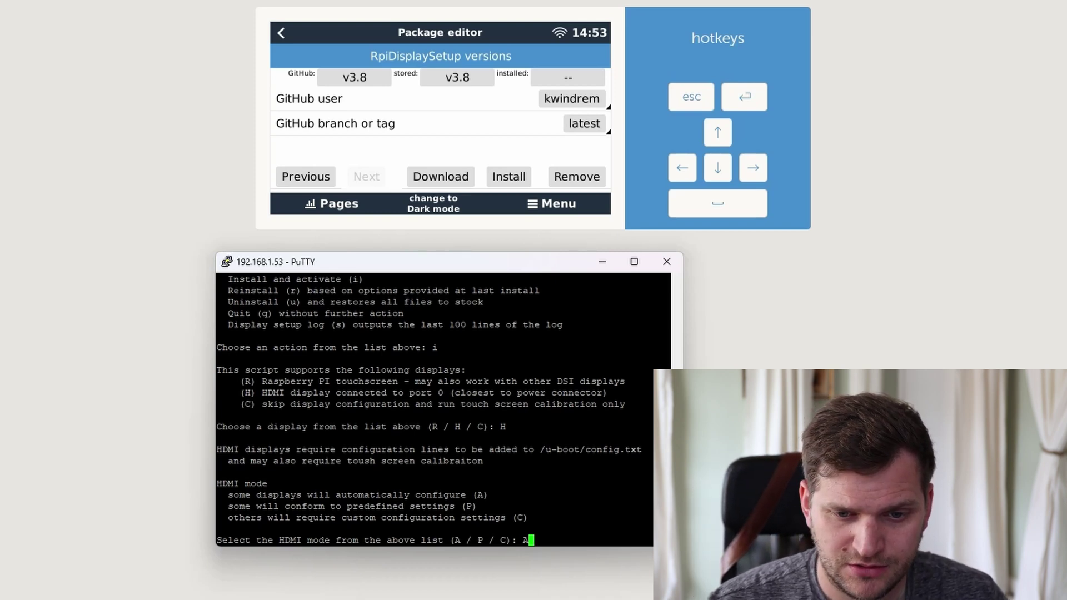
pyautogui.press('Return')
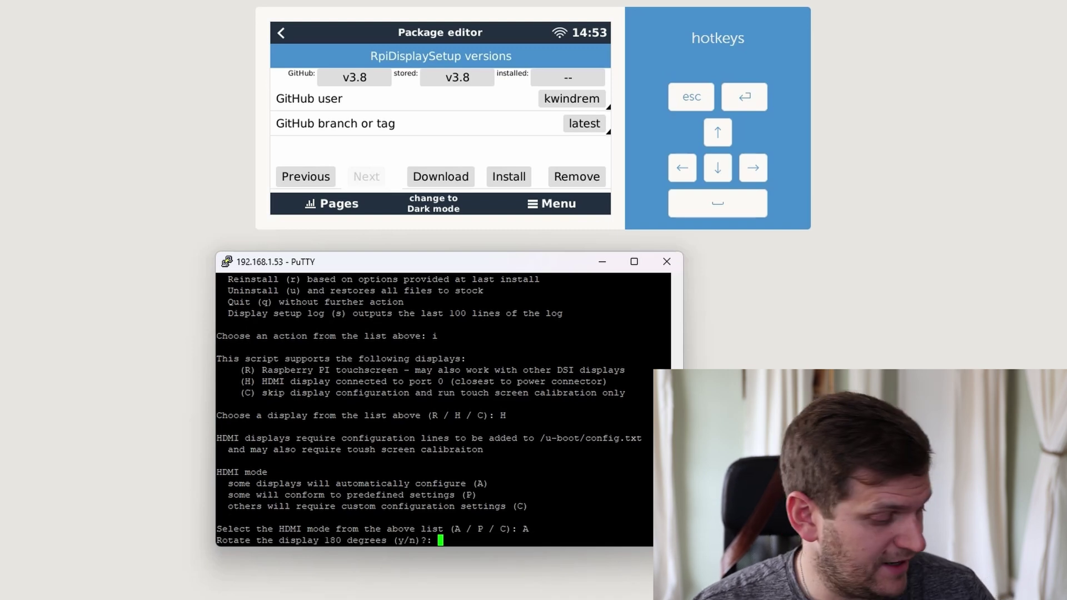
# Decline rotation and custom blanking, and accept touch calibration with the ts_calibrate download
pyautogui.write('n')
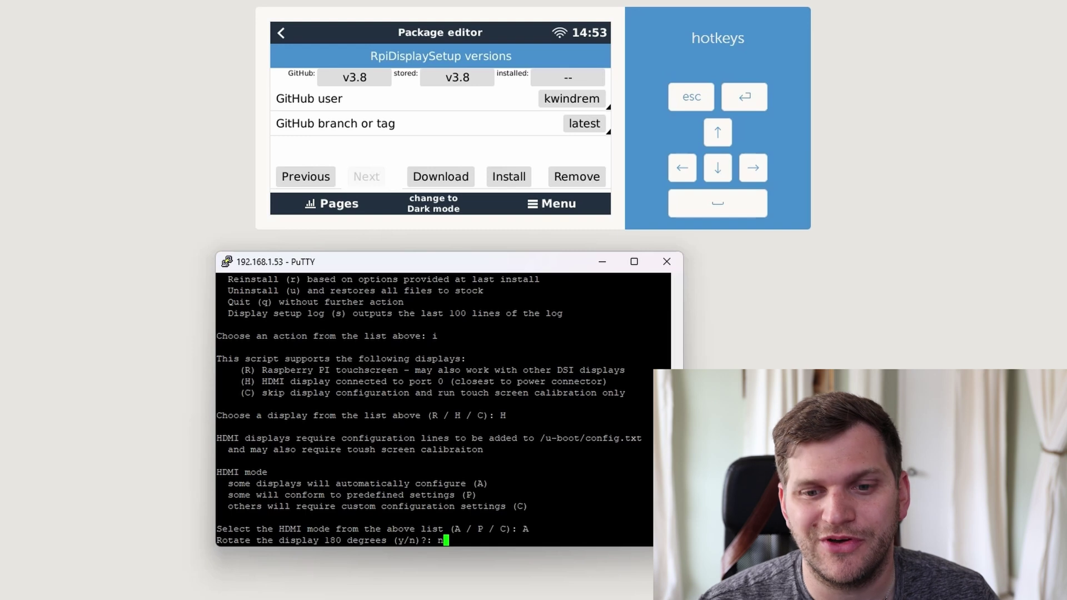
pyautogui.press('Return')
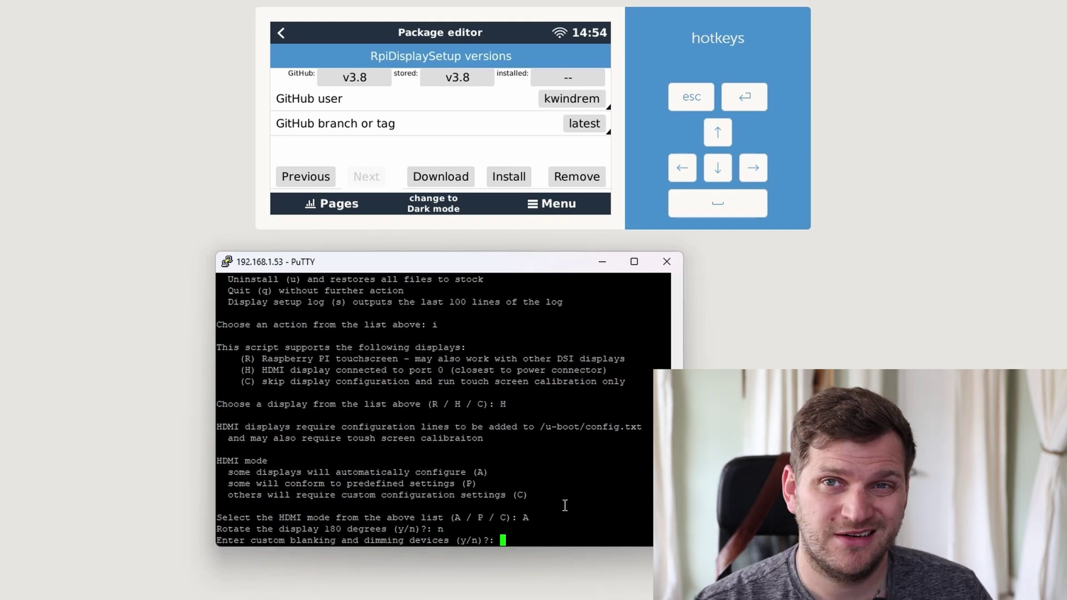
pyautogui.write('n')
pyautogui.press('Return')
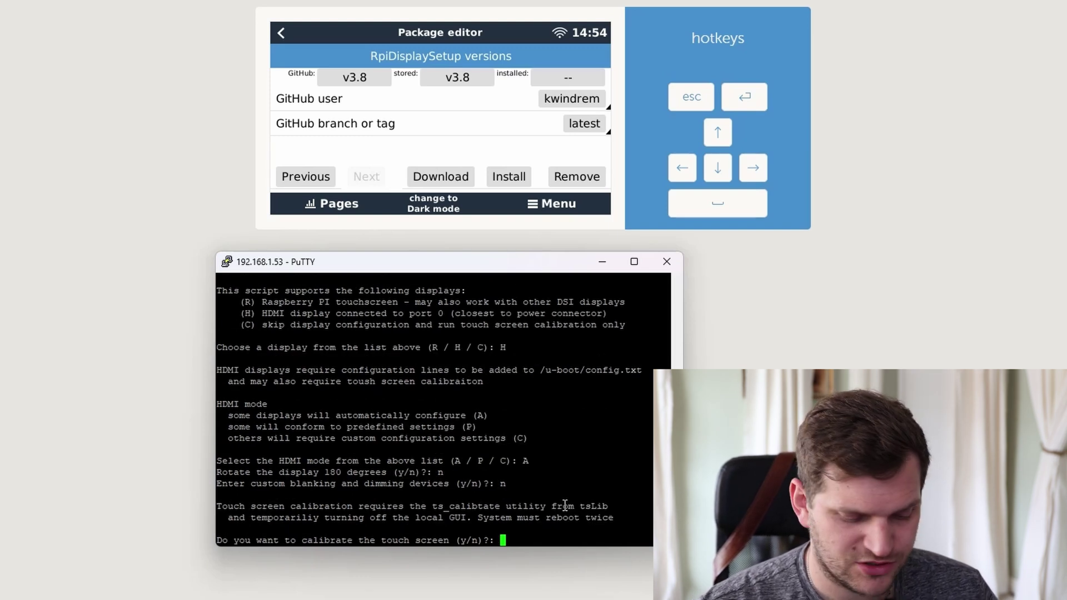
pyautogui.write('y')
pyautogui.press('Return')
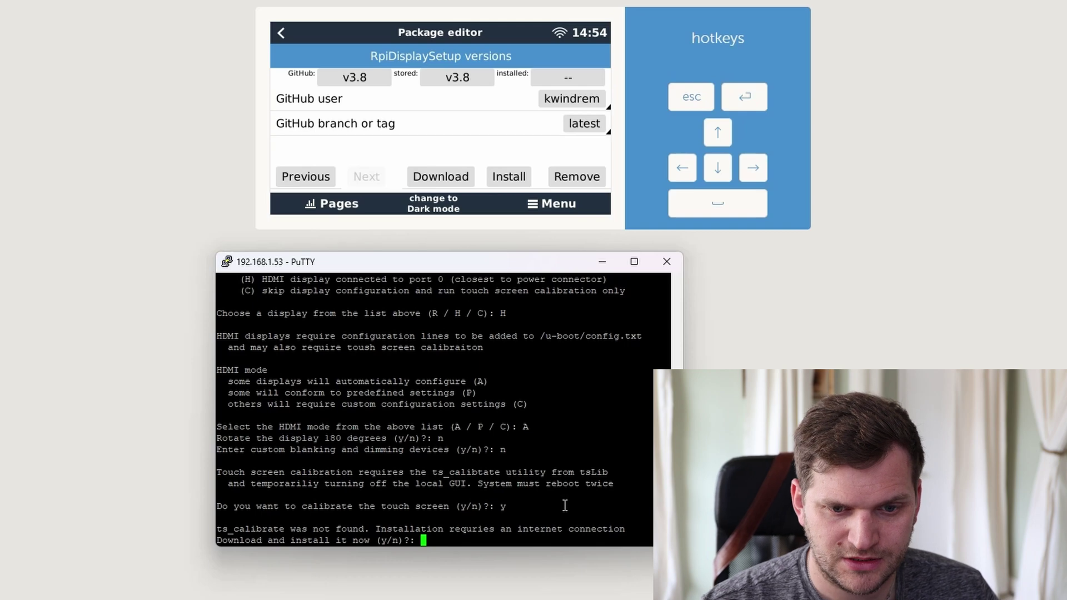
pyautogui.write('y')
pyautogui.press('Return')
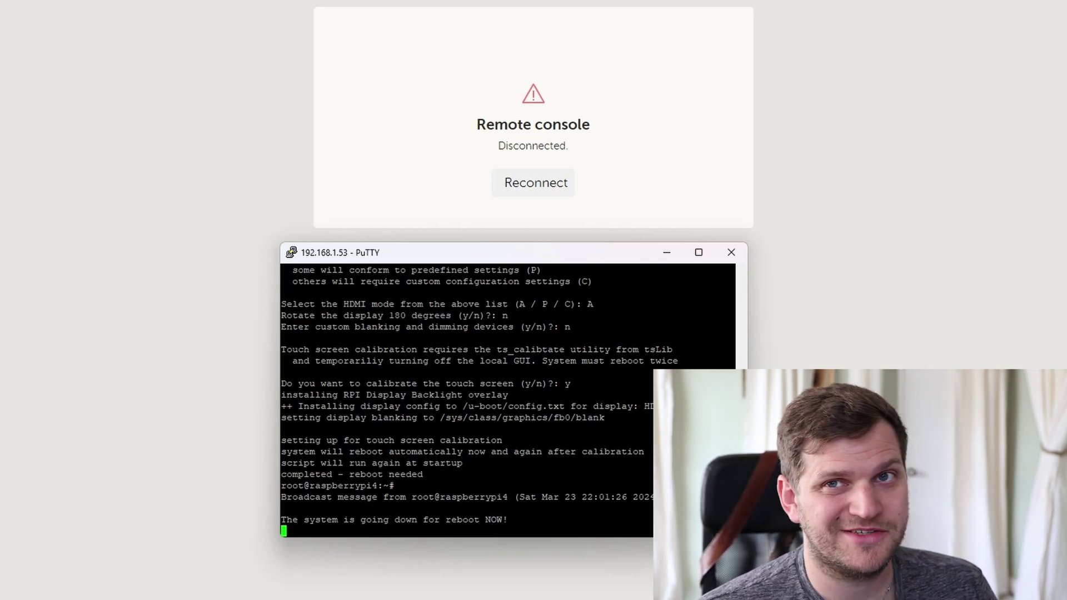
# Reconnect the Remote Console after the reboot and switch to the overview page
pyautogui.click(507, 178)
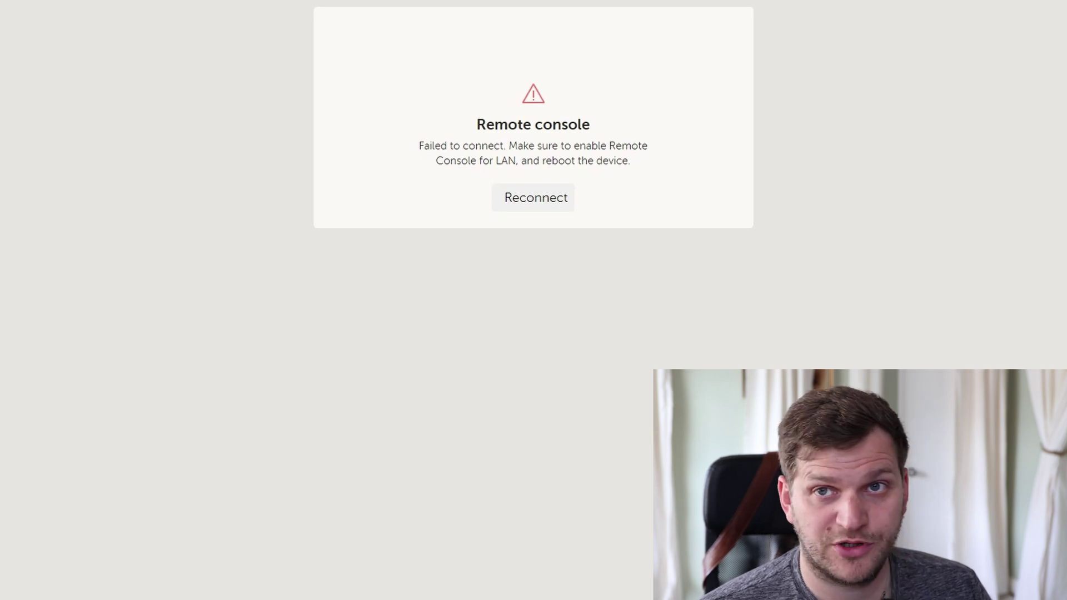
pyautogui.click(530, 207)
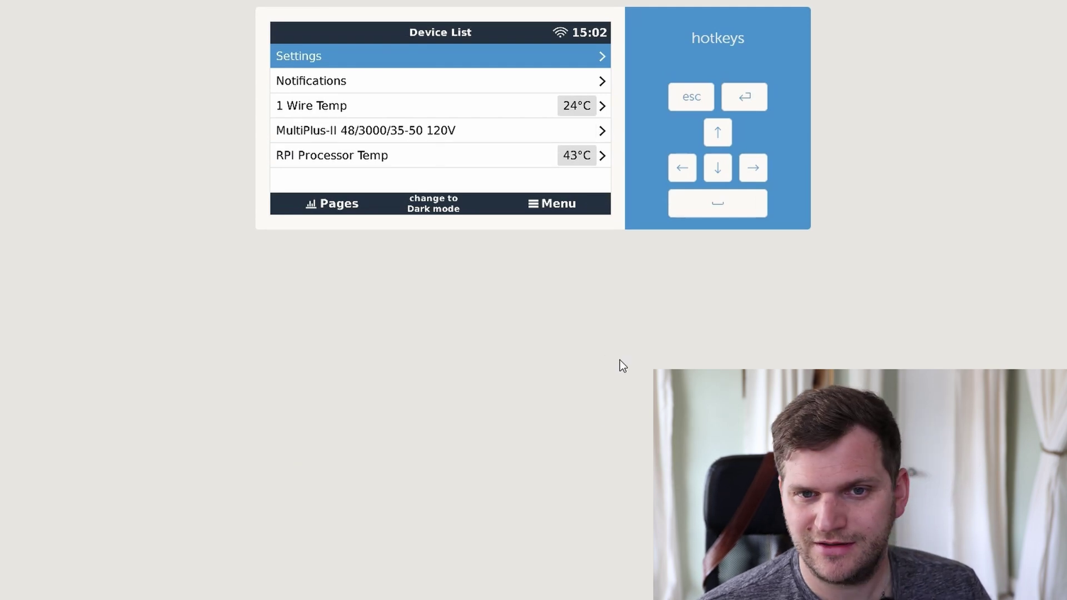
pyautogui.press('space')
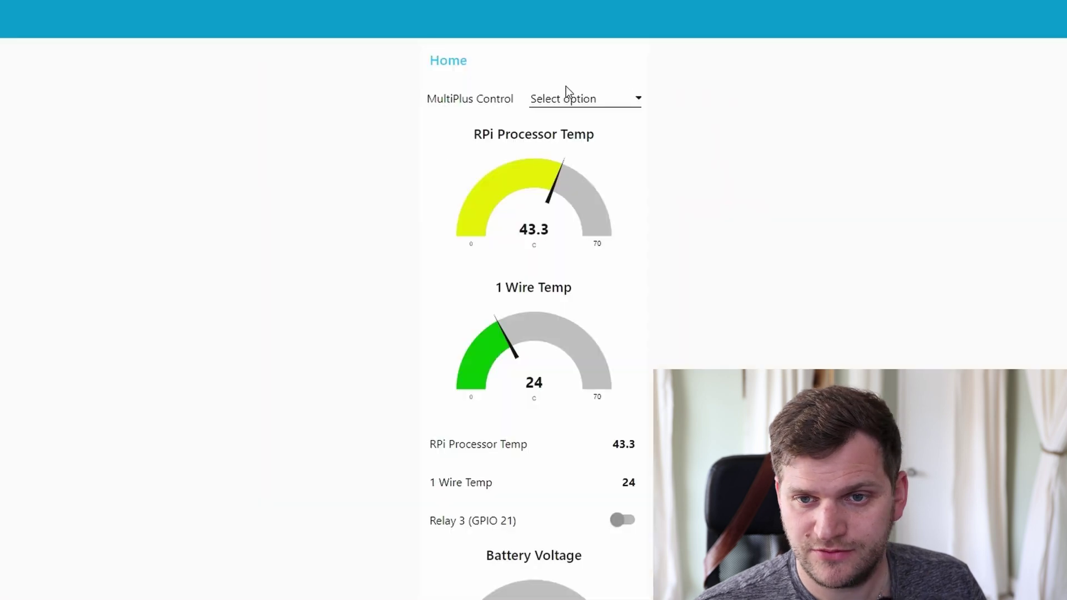
# Set MultiPlus Control to On and switch Relay 3 (GPIO 21) Off
pyautogui.click(567, 94)
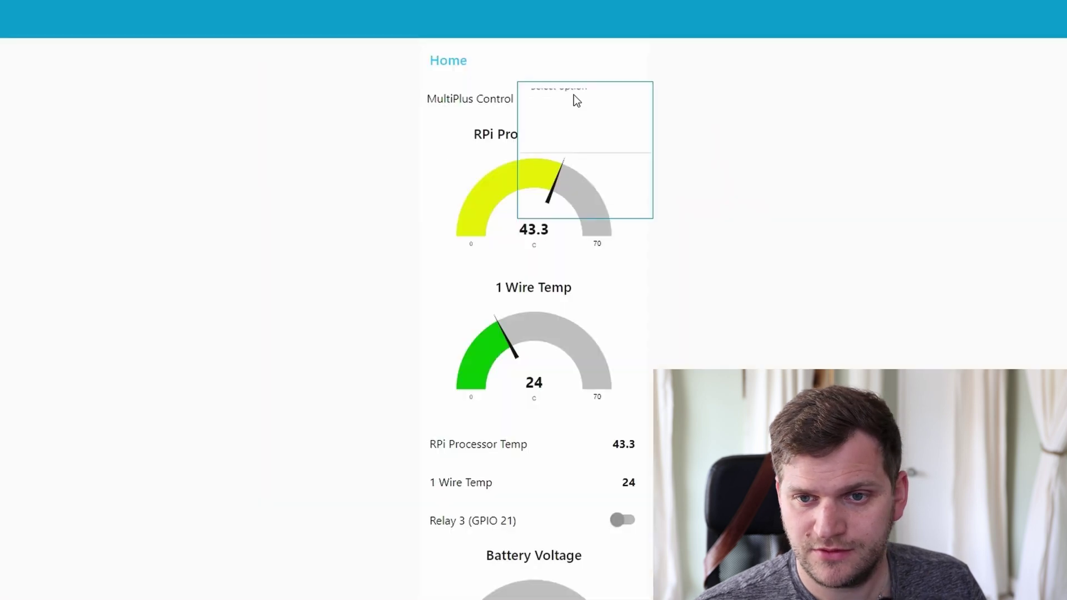
pyautogui.click(578, 170)
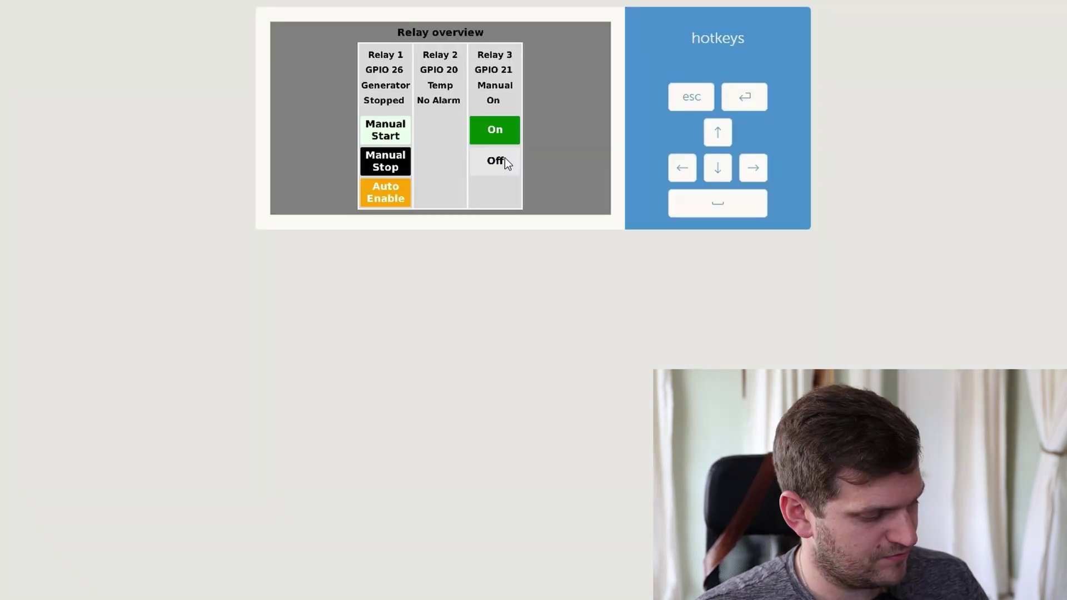
pyautogui.click(505, 157)
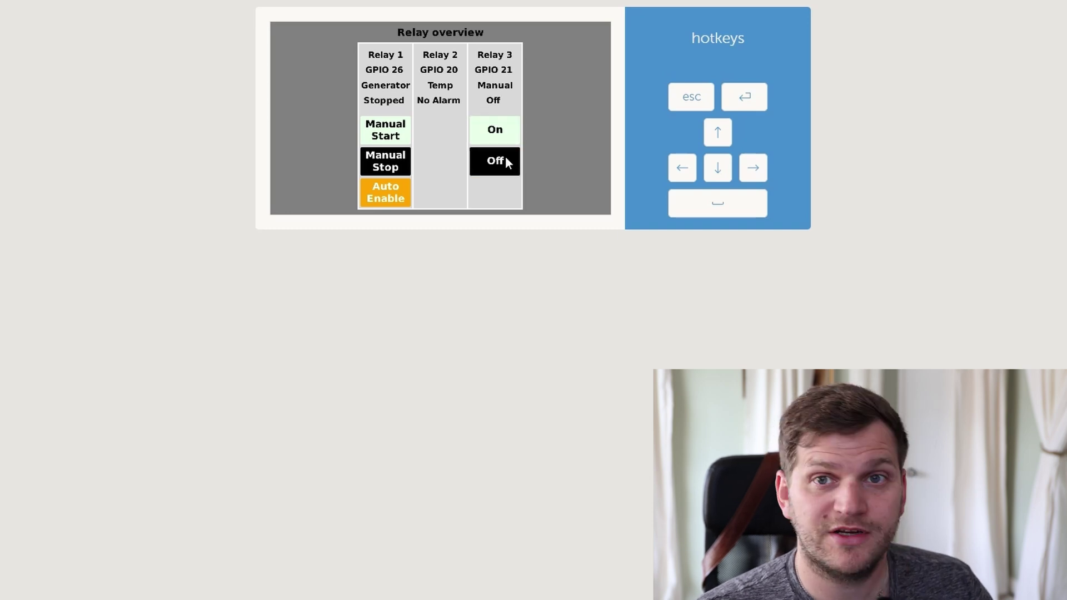
# Page from the Relay overview through the overview pages to the Generator page
pyautogui.press('Up')
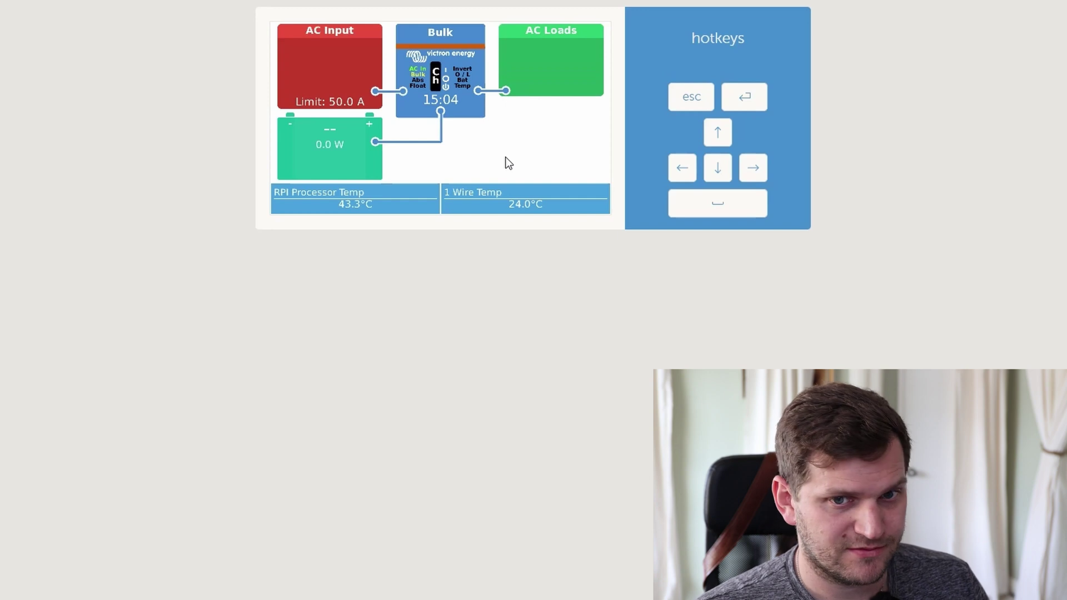
pyautogui.press('Right')
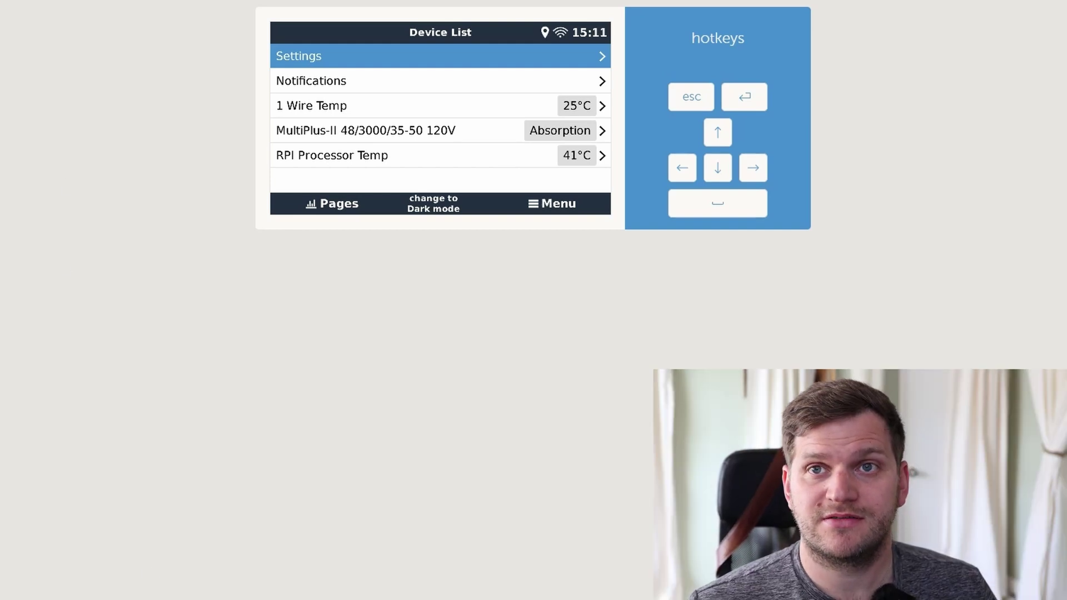
# Switch to the graphical overview, then open the Device List from the menu
pyautogui.press('Escape')
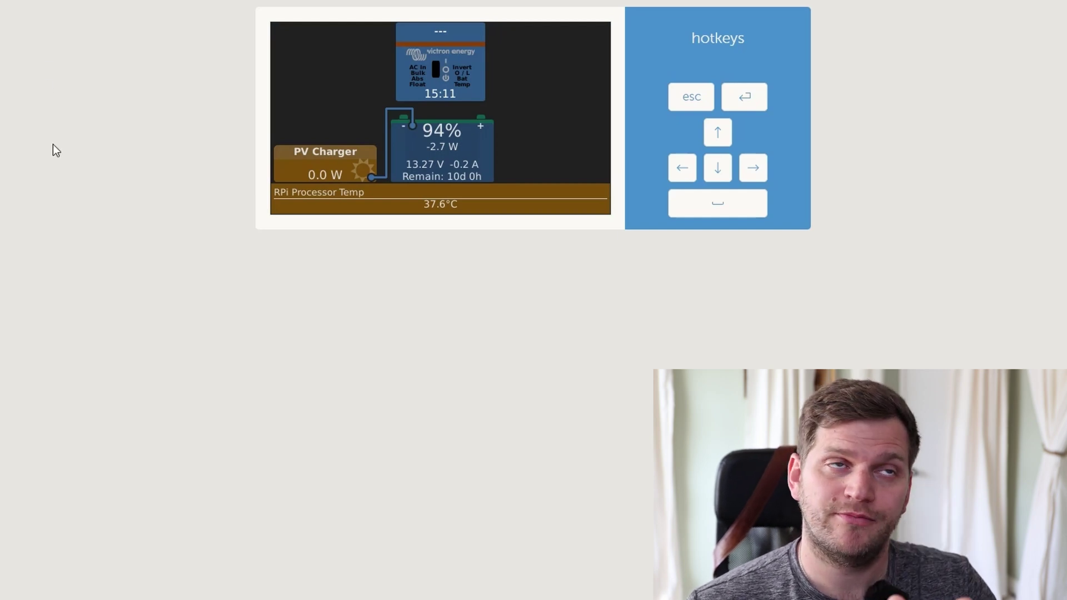
pyautogui.click(545, 131)
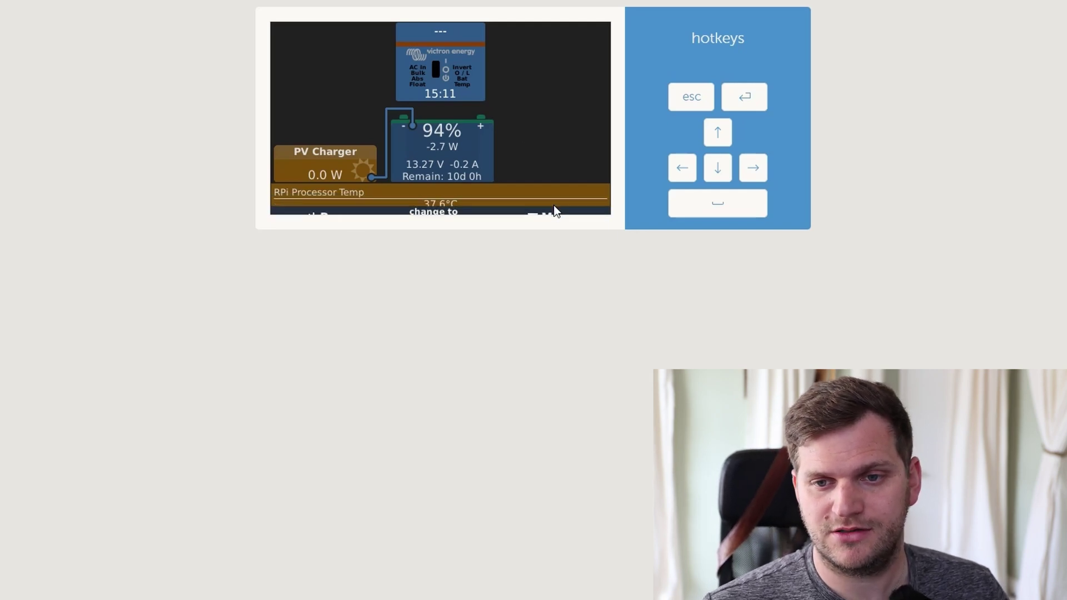
pyautogui.click(564, 201)
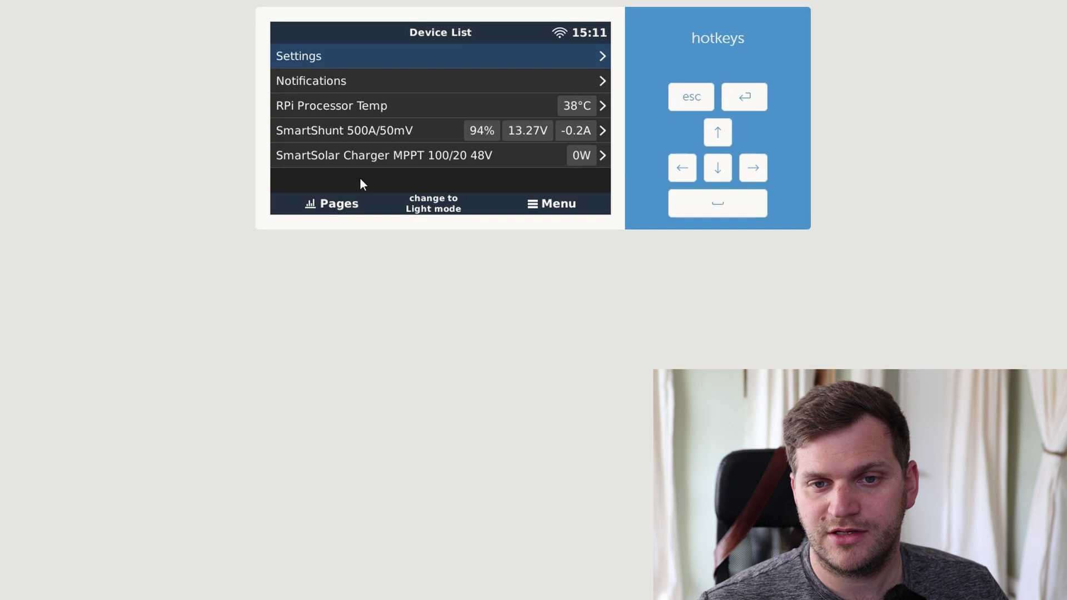
# Cycle through the tiles and relay overview pages, then return to the Device List
pyautogui.press('Escape')
pyautogui.press('Down')
pyautogui.press('Down')
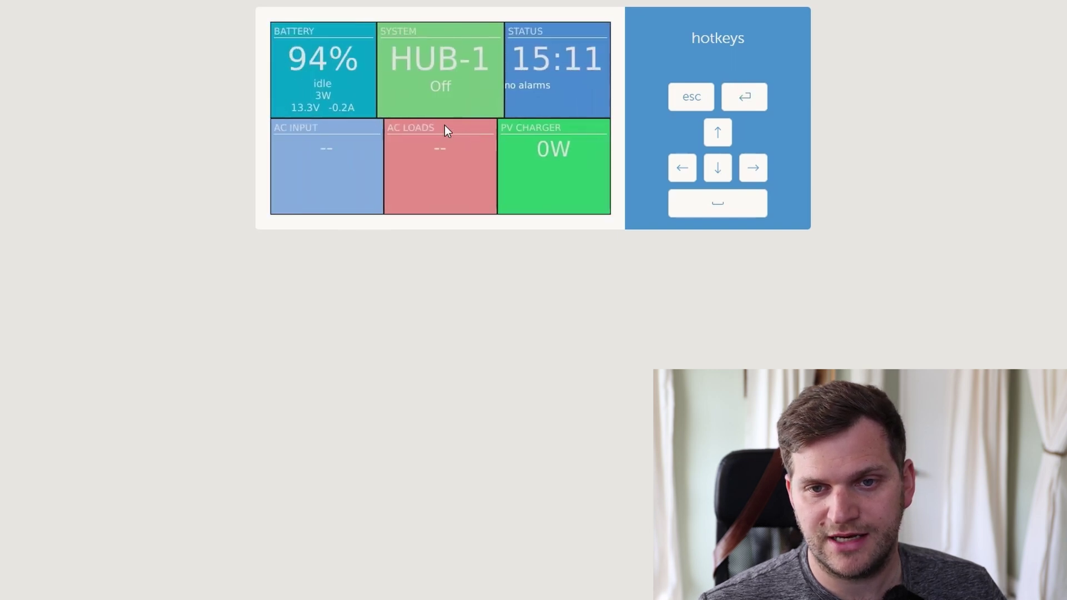
pyautogui.press('Up')
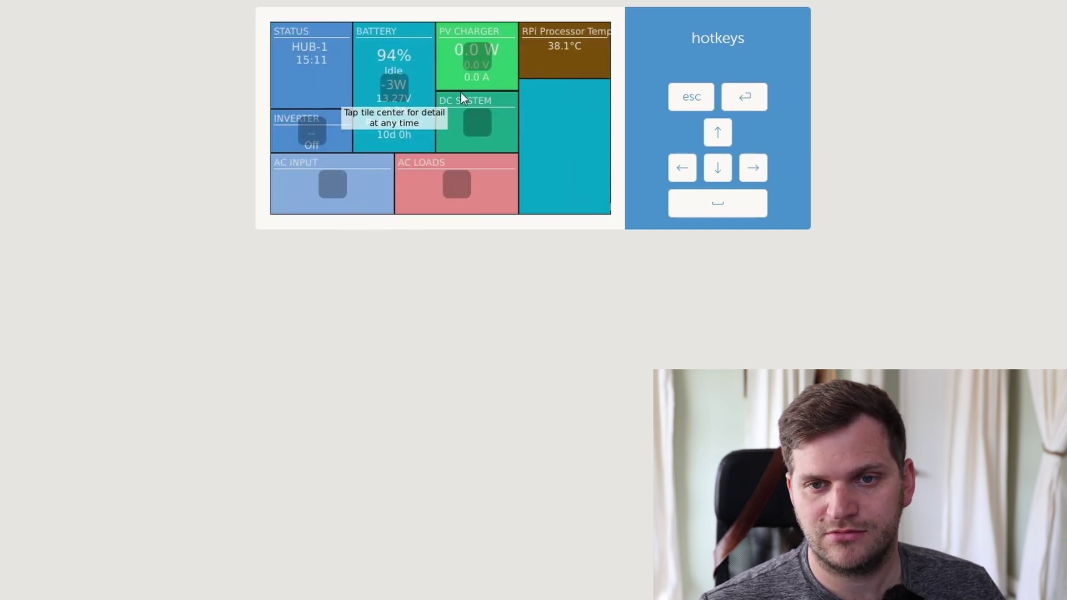
pyautogui.press('Down')
pyautogui.press('Up')
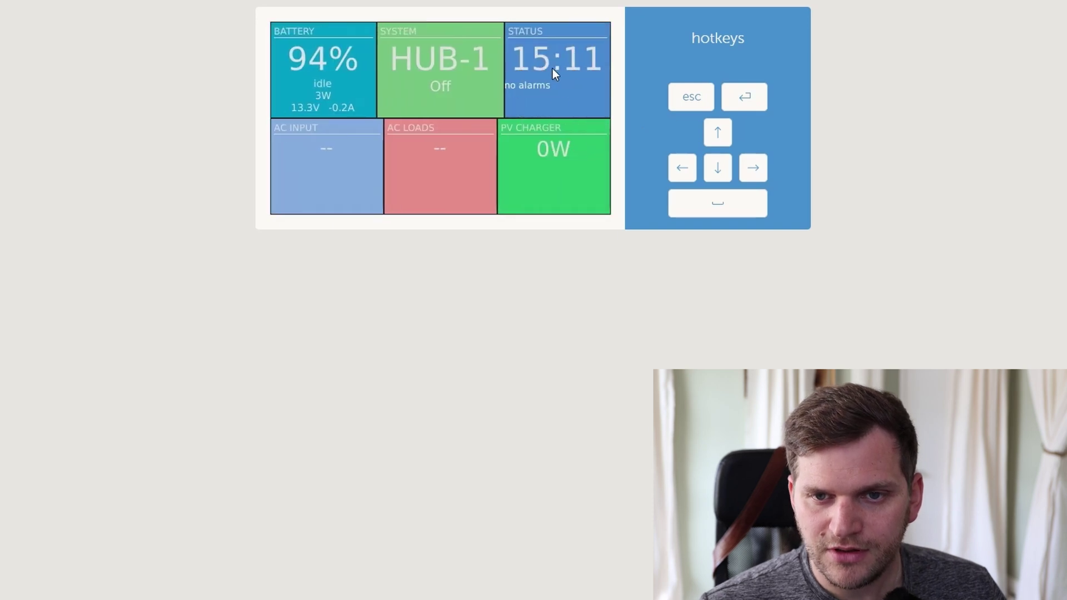
pyautogui.click(558, 92)
pyautogui.click(544, 202)
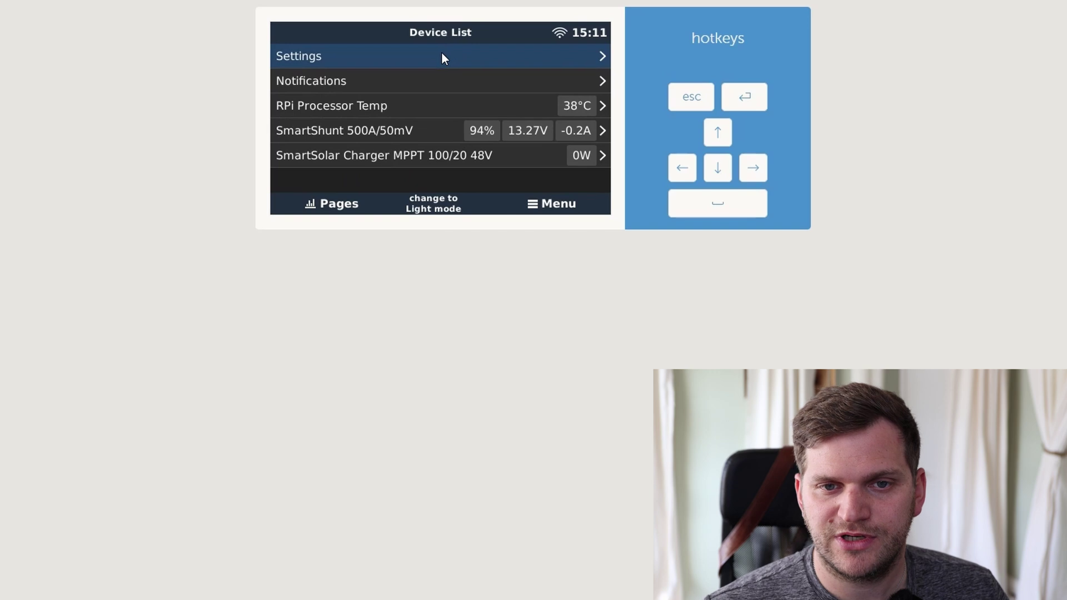
# Check the firmware information and stored backup firmware versions in Settings
pyautogui.click(441, 52)
pyautogui.click(458, 85)
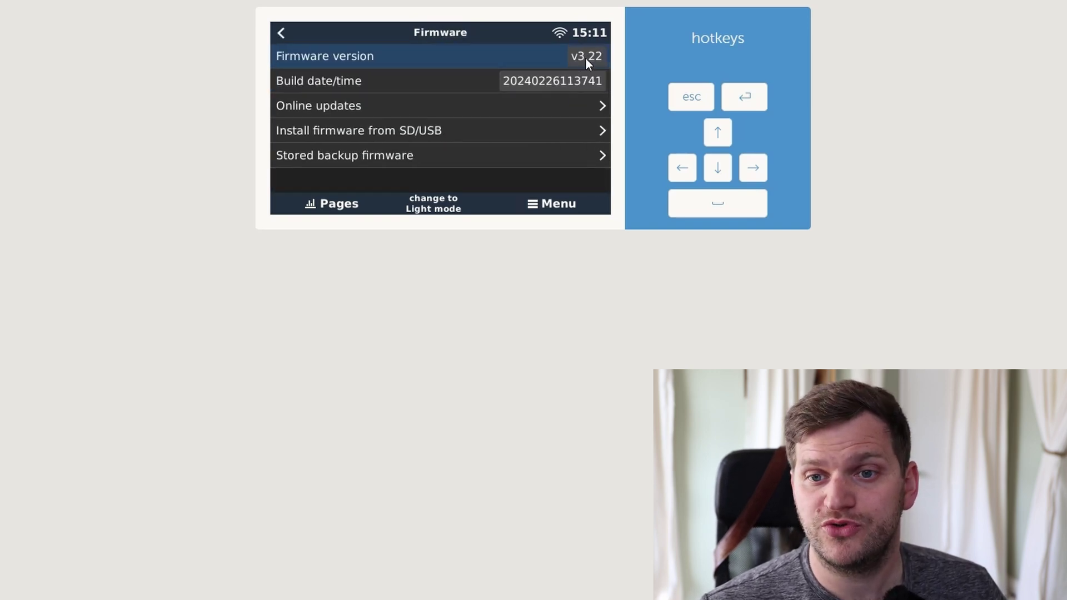
pyautogui.click(352, 155)
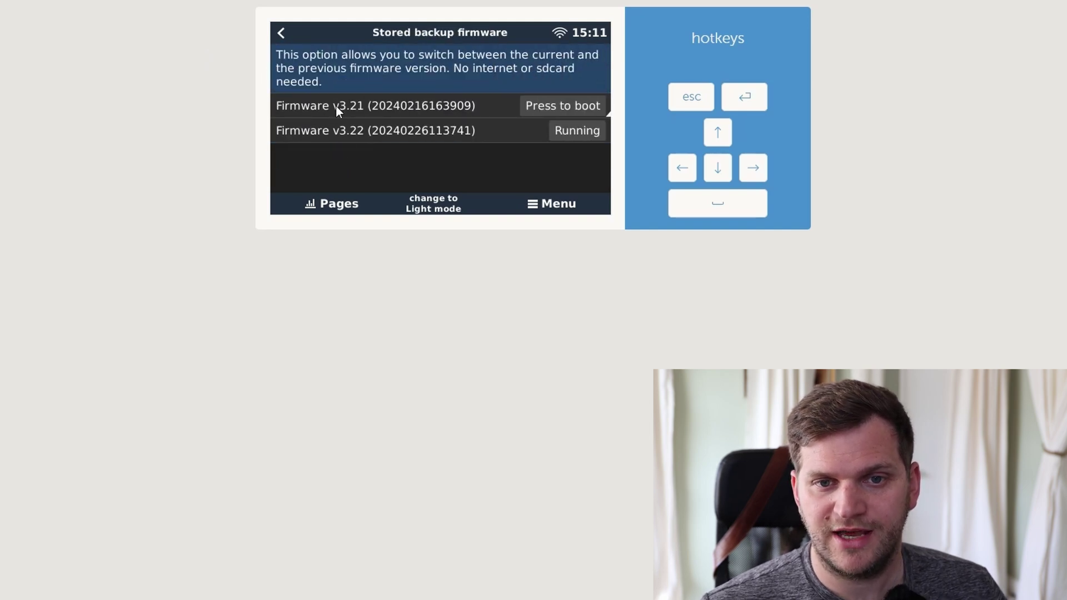
pyautogui.click(281, 34)
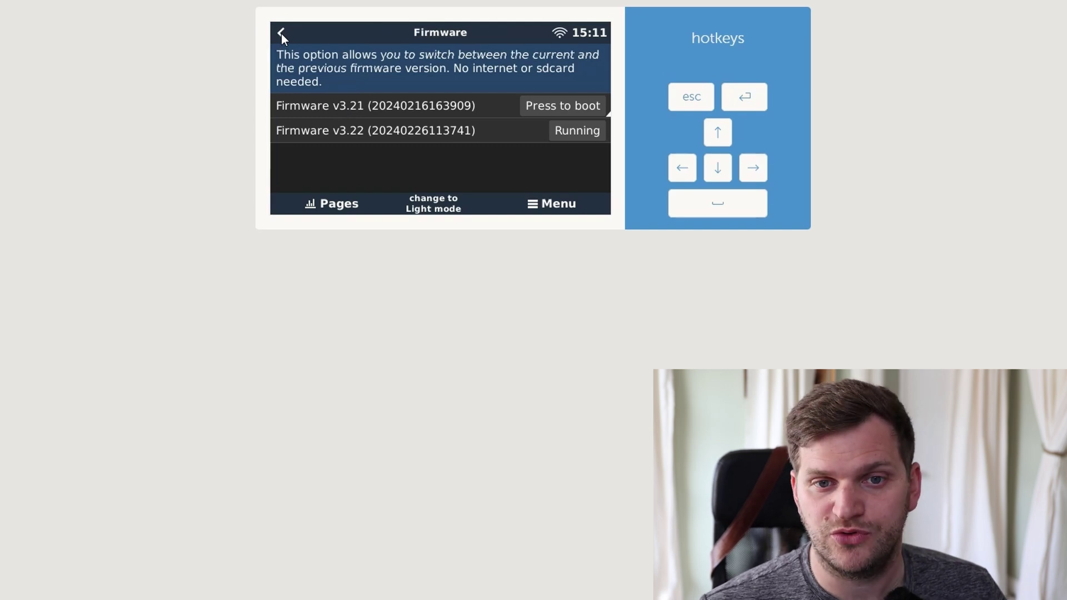
# Check for online updates and start installing firmware v3.30
pyautogui.click(311, 106)
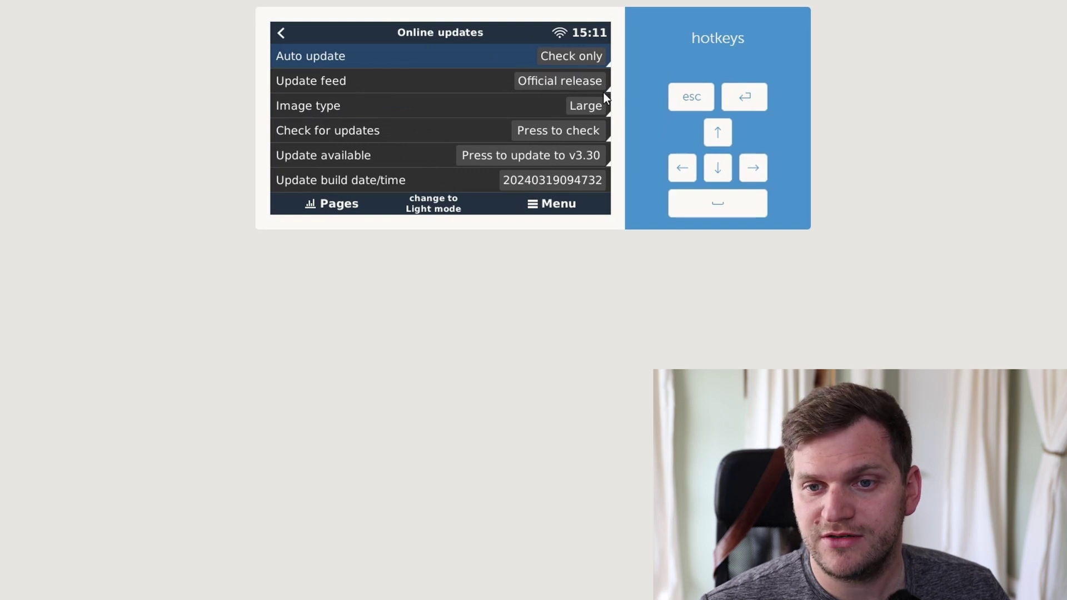
pyautogui.click(572, 132)
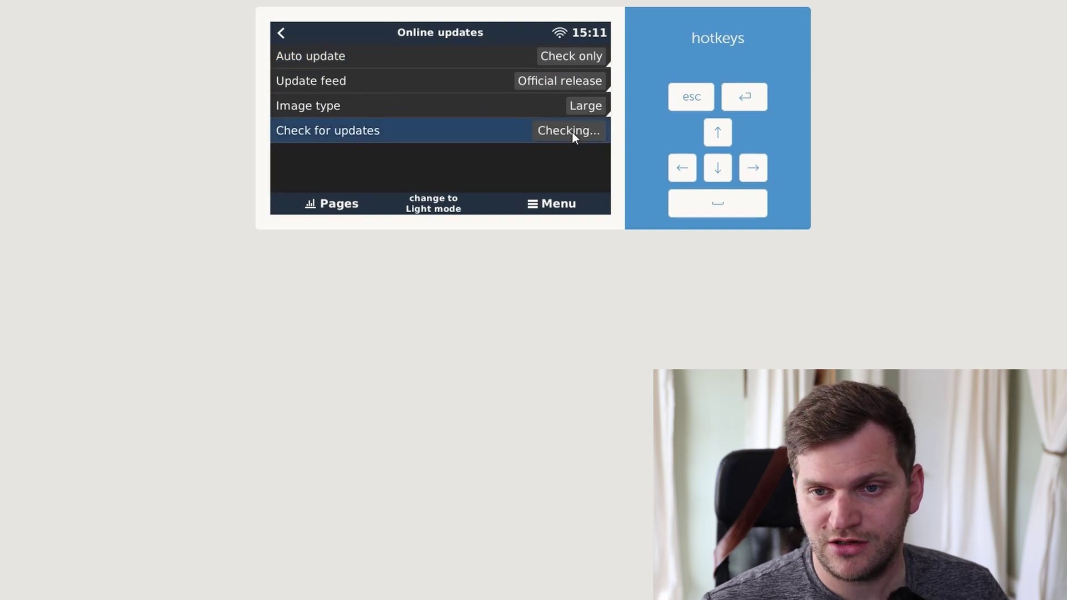
pyautogui.click(563, 164)
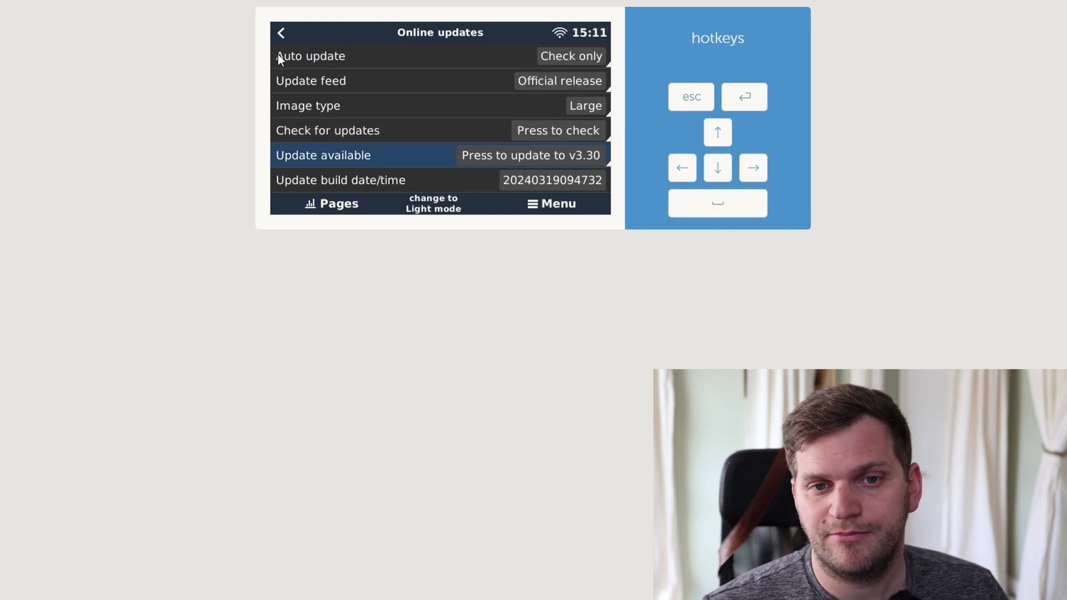
pyautogui.click(561, 157)
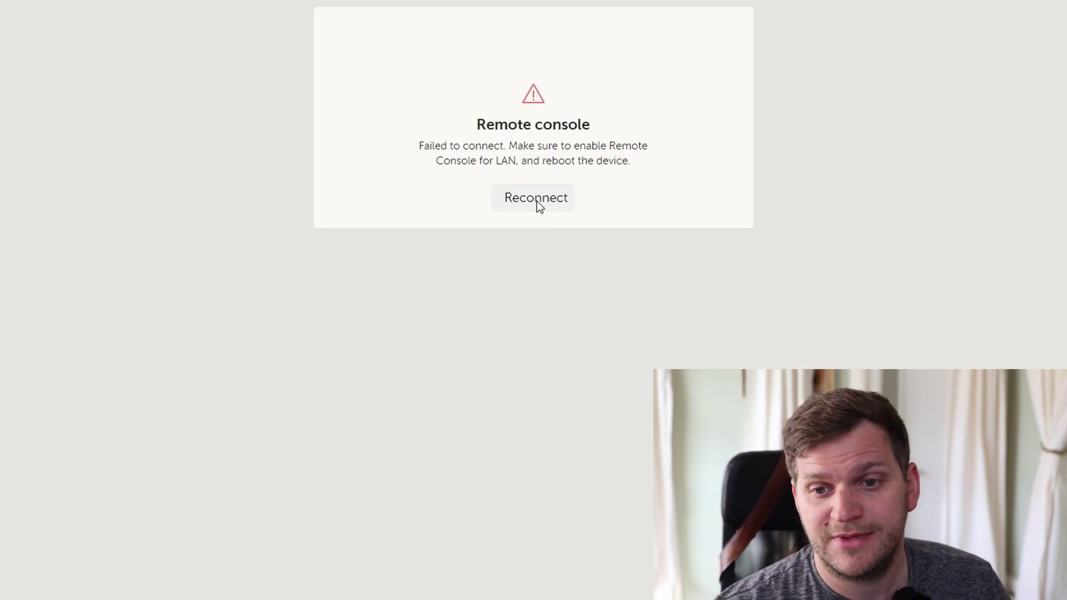
# Retry Reconnect repeatedly until the console comes back after the update reboot
pyautogui.click(537, 201)
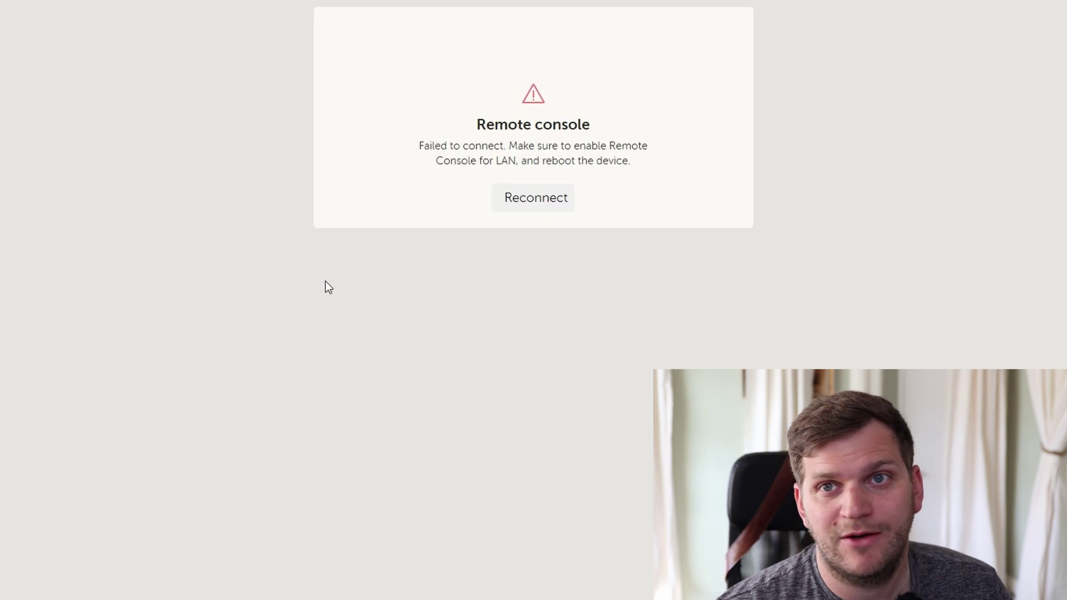
pyautogui.click(557, 199)
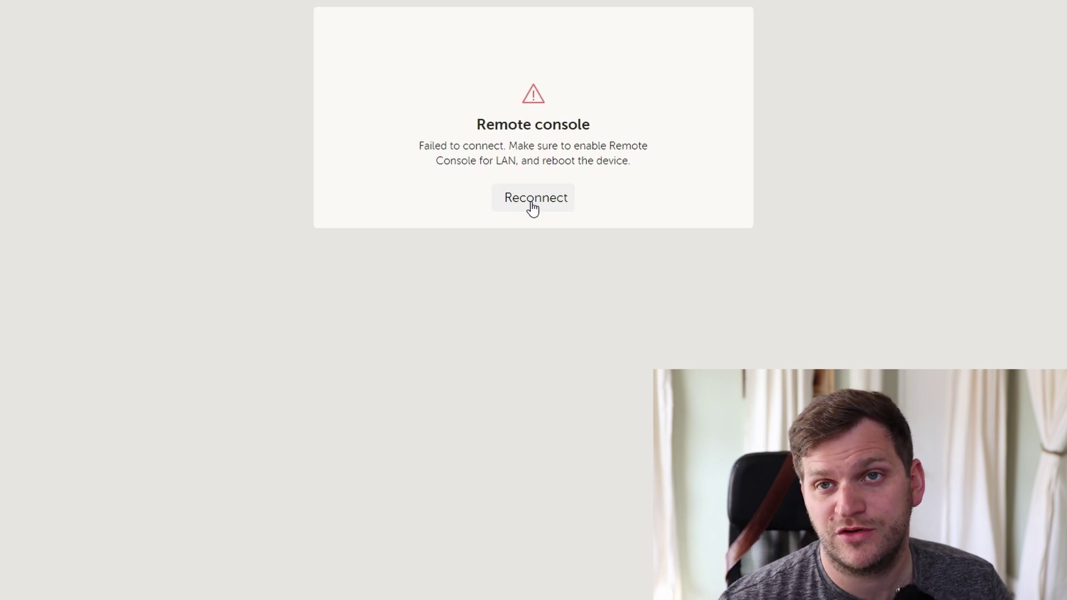
pyautogui.click(533, 199)
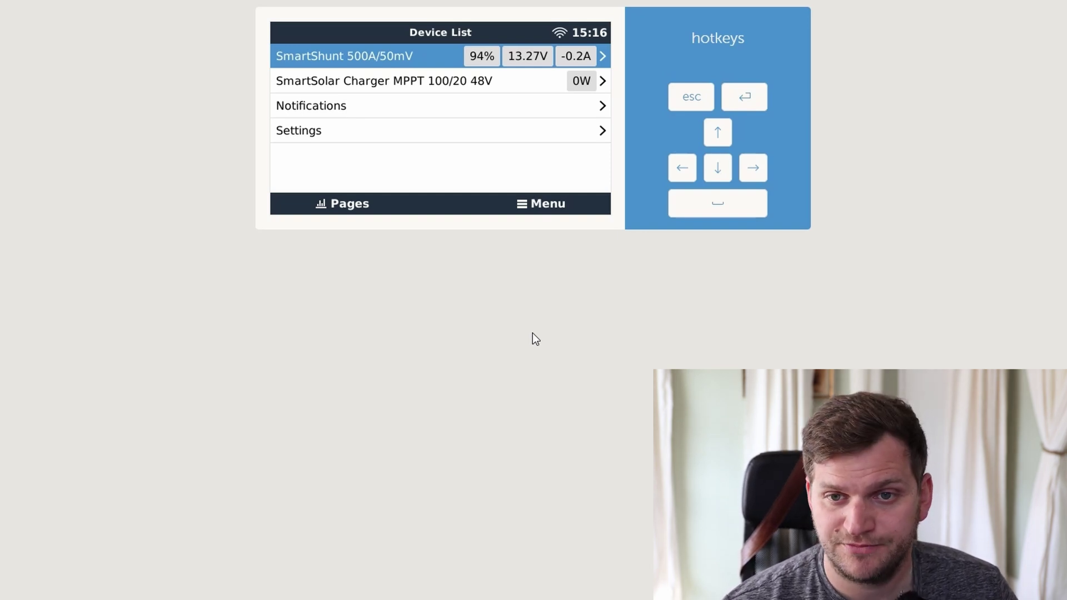
# Confirm firmware v3.30, re-check online updates, and return to Settings
pyautogui.click(481, 134)
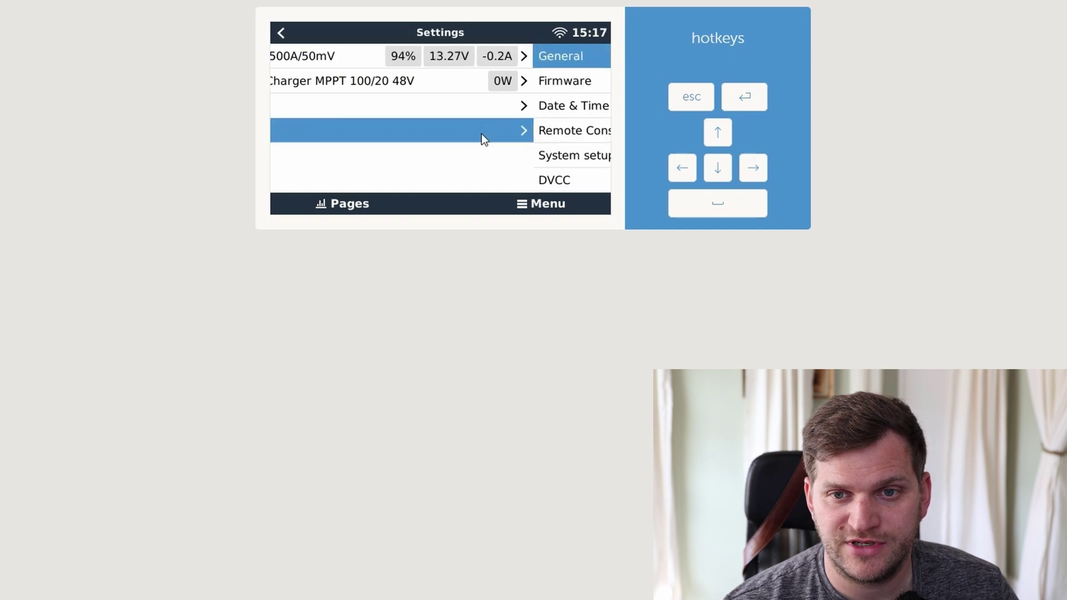
pyautogui.click(718, 167)
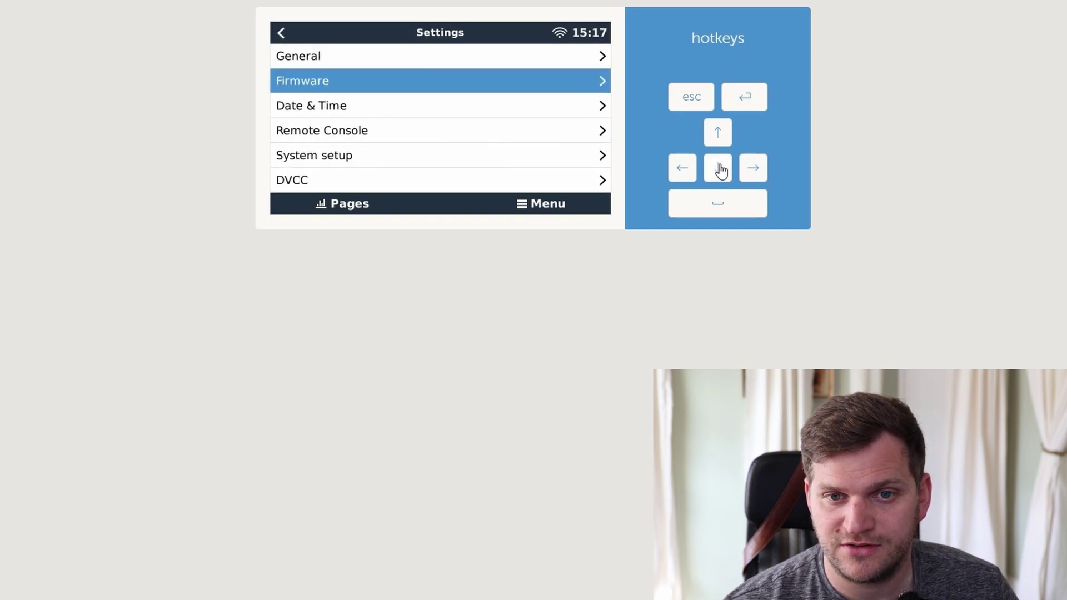
pyautogui.click(538, 82)
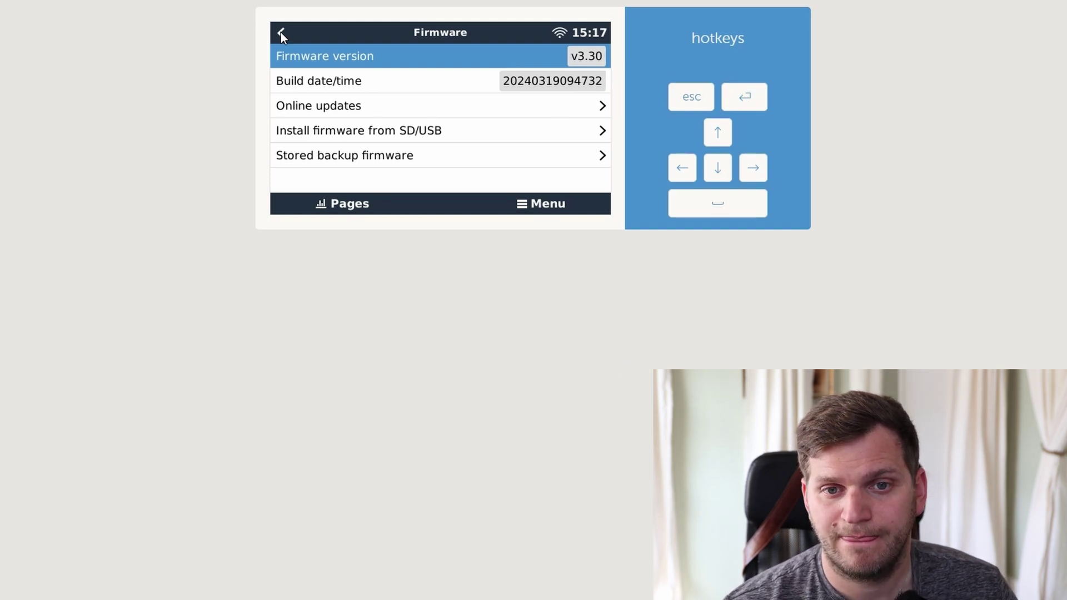
pyautogui.click(315, 104)
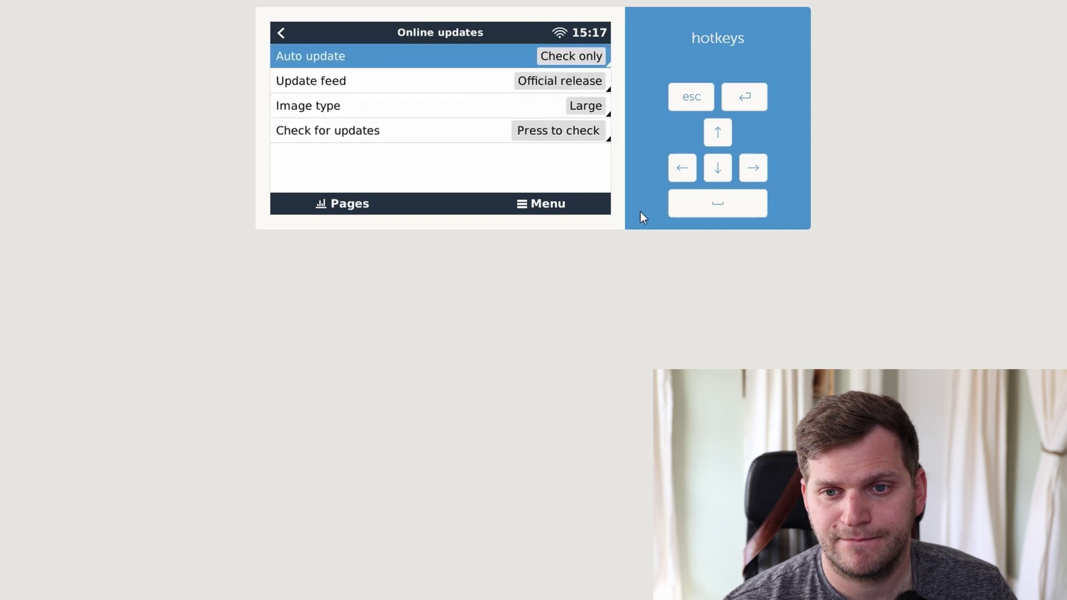
pyautogui.click(569, 133)
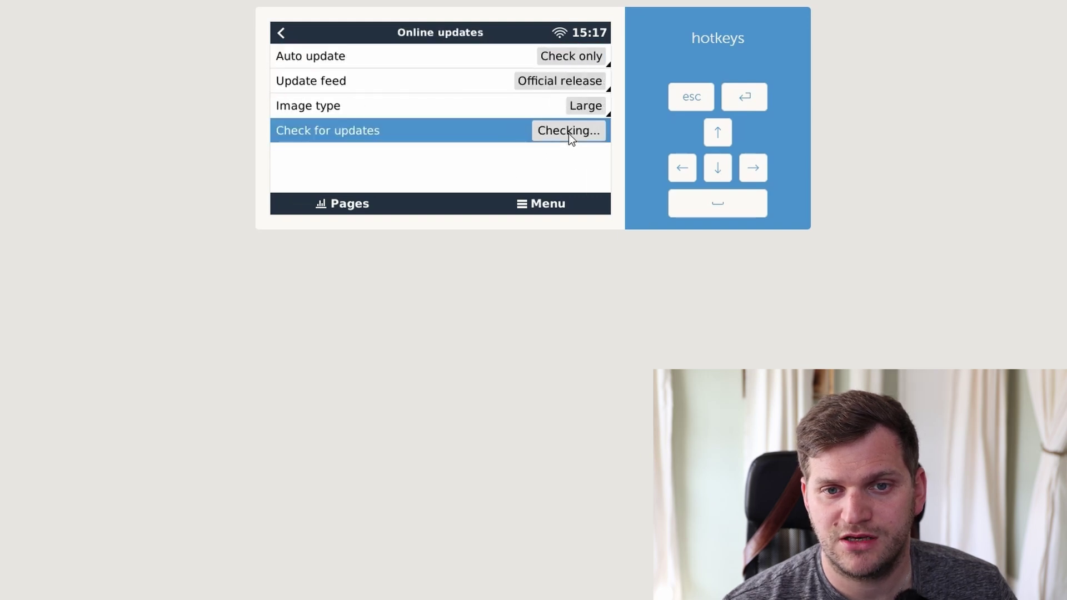
pyautogui.click(281, 33)
pyautogui.click(281, 33)
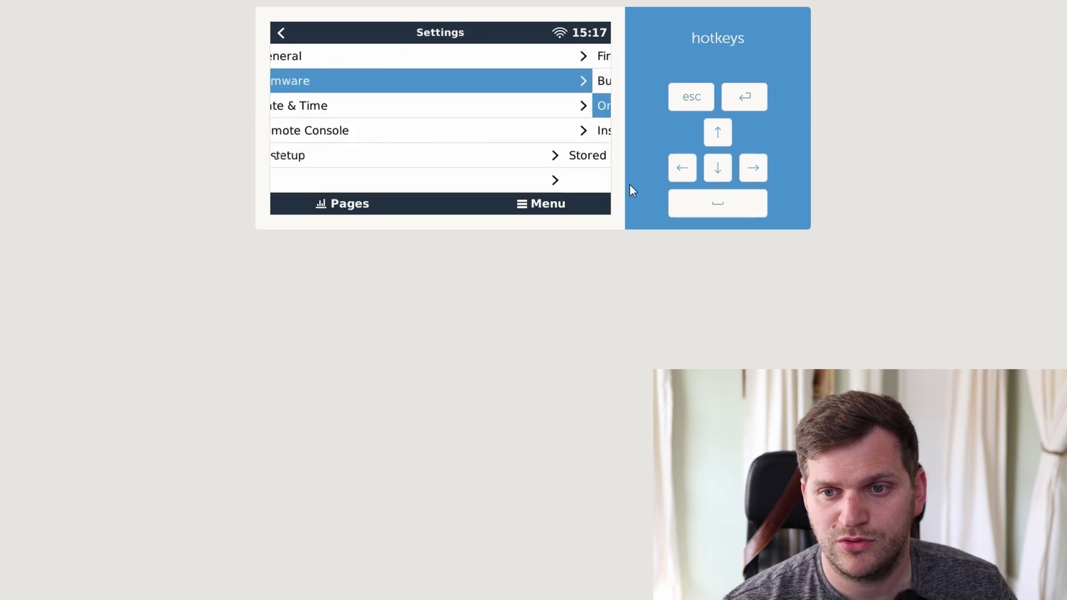
# Browse Settings to Package manager and check the Active packages list twice
pyautogui.click(718, 169)
pyautogui.click(718, 169)
pyautogui.click(717, 170)
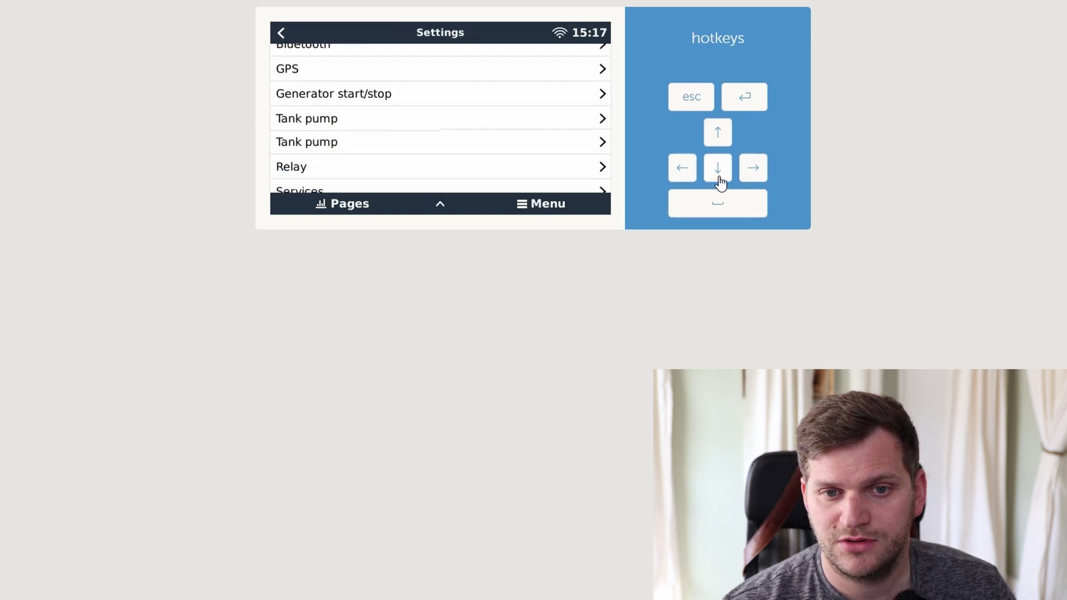
pyautogui.click(532, 182)
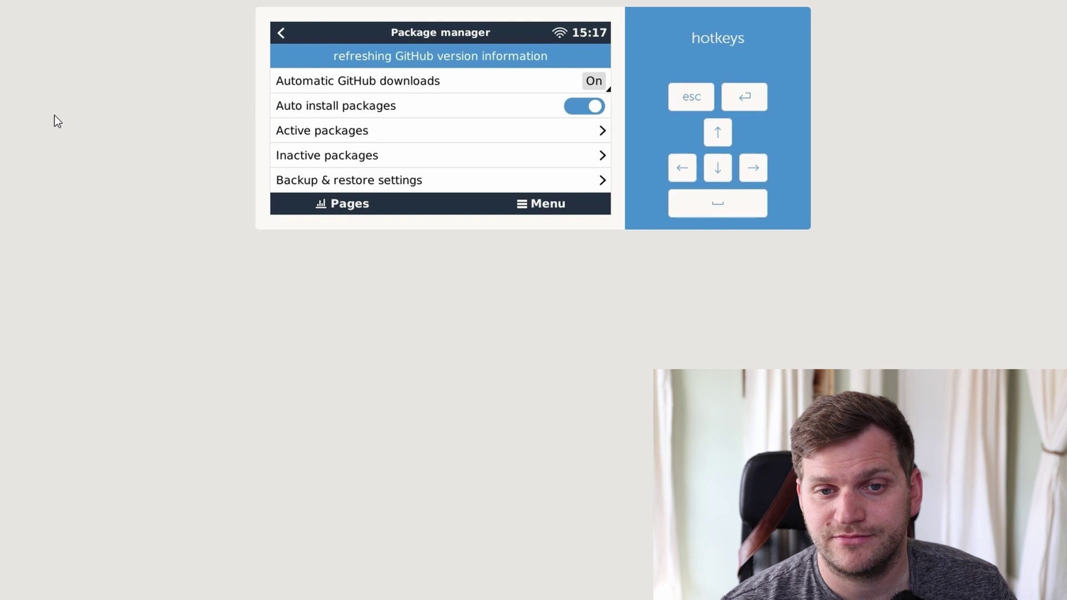
pyautogui.click(492, 136)
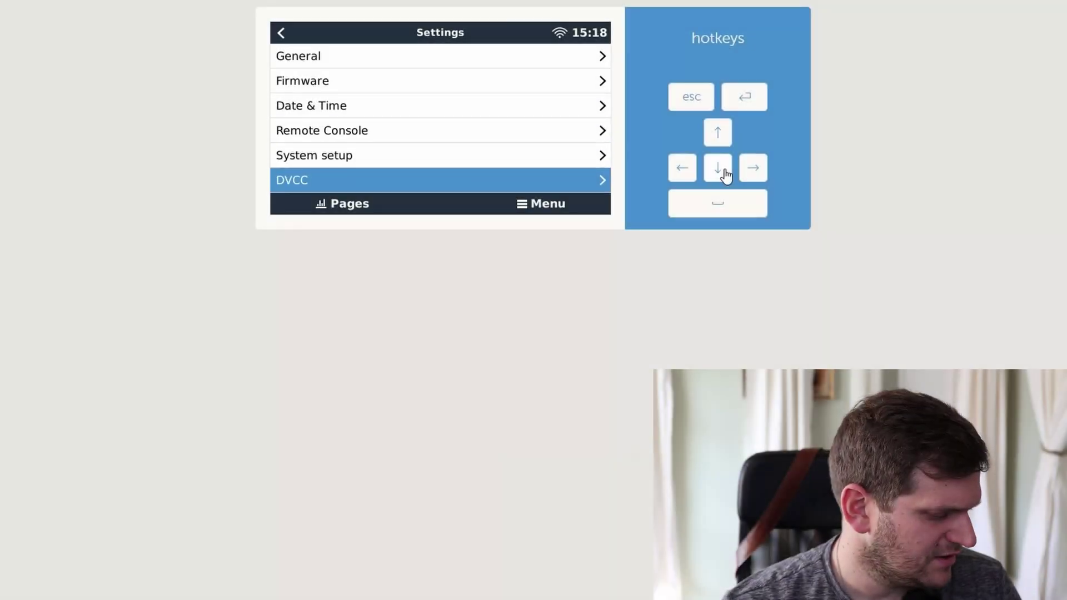
pyautogui.click(723, 173)
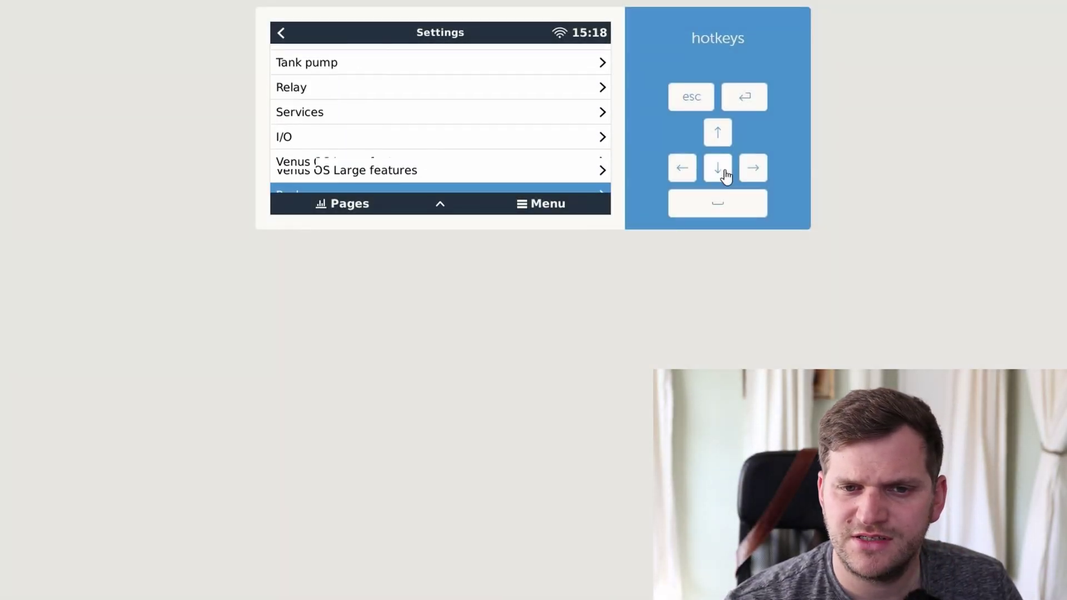
pyautogui.click(480, 181)
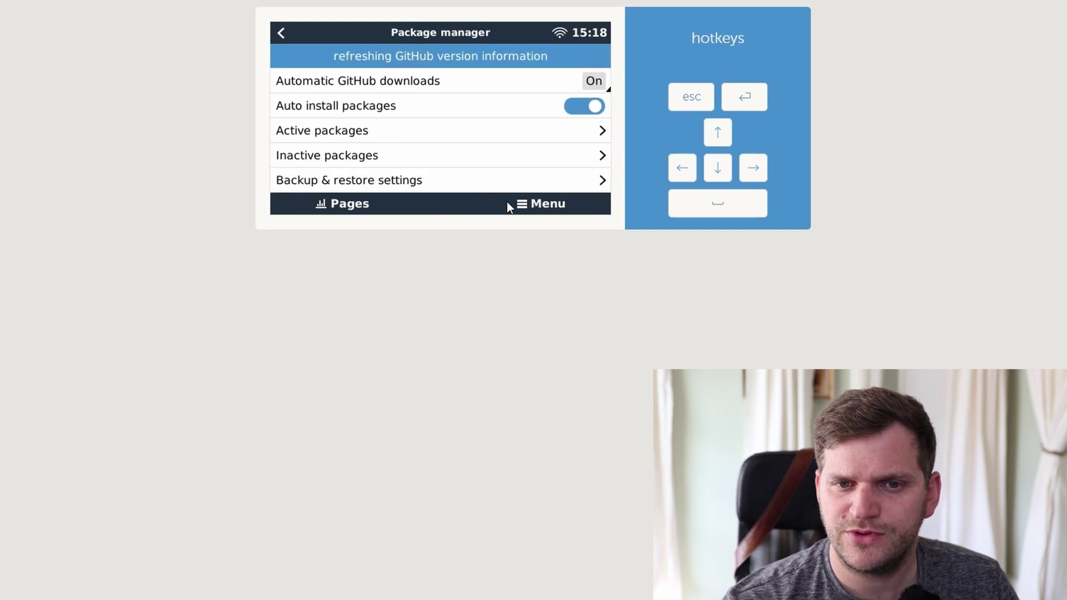
pyautogui.press('Down')
pyautogui.press('Down')
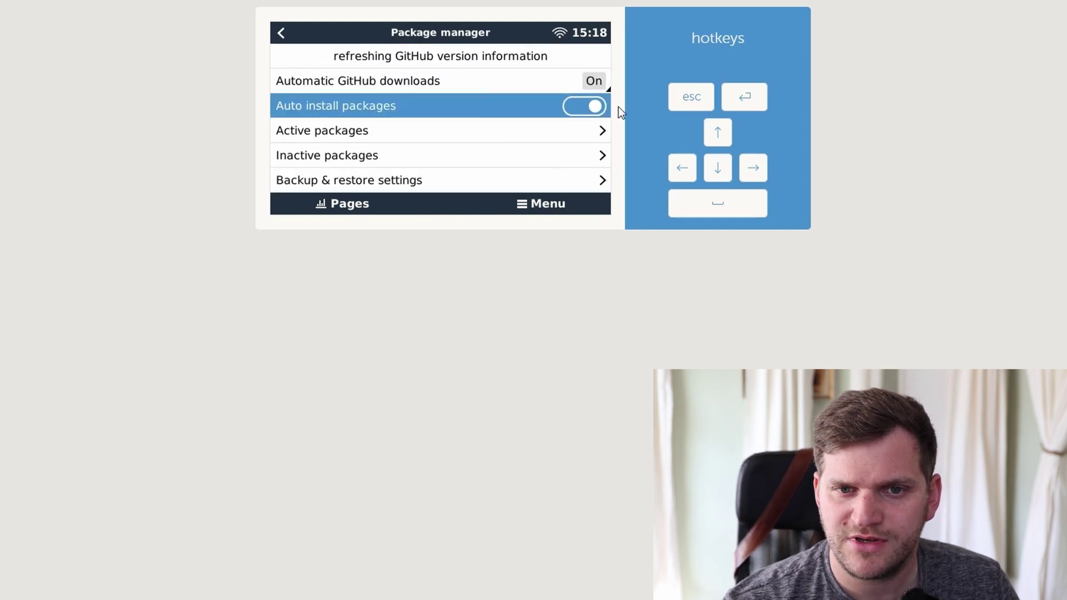
pyautogui.click(431, 87)
pyautogui.click(366, 130)
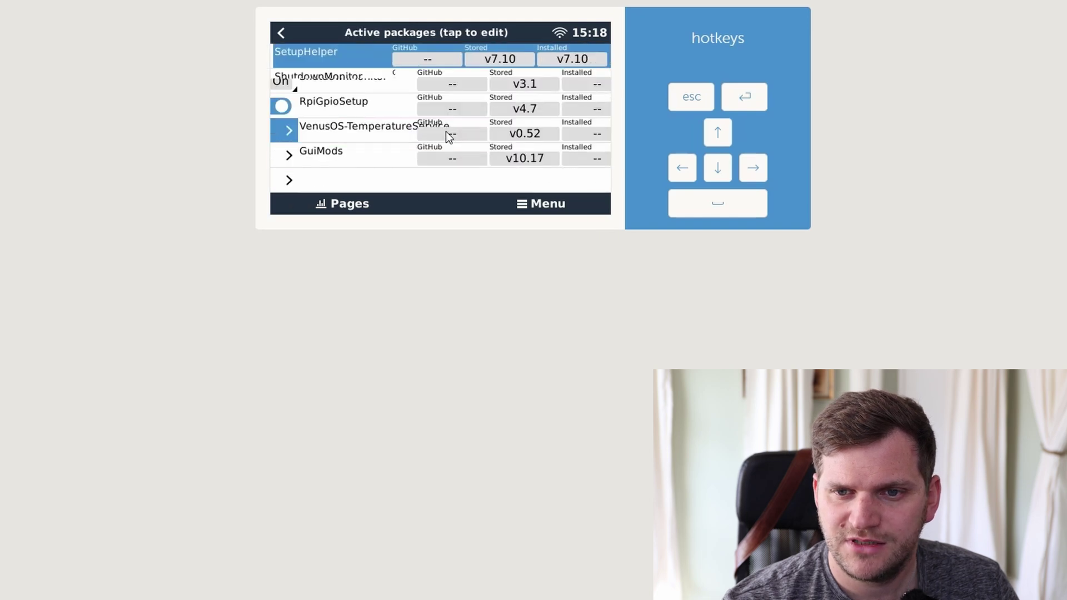
pyautogui.click(277, 27)
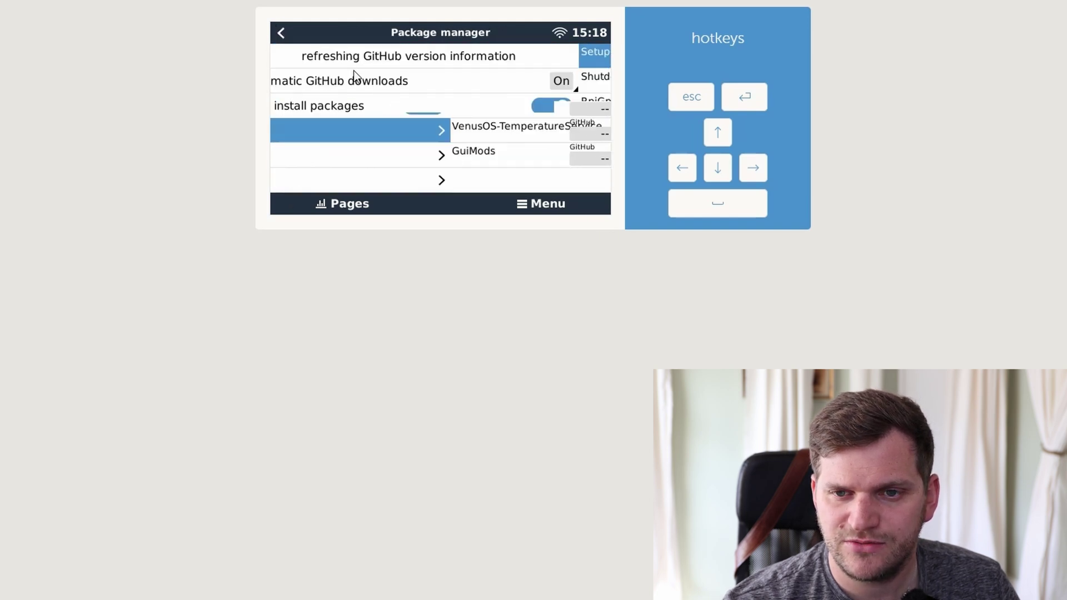
# Toggle Auto install packages off and back on, then recheck Active packages
pyautogui.click(575, 108)
pyautogui.click(577, 113)
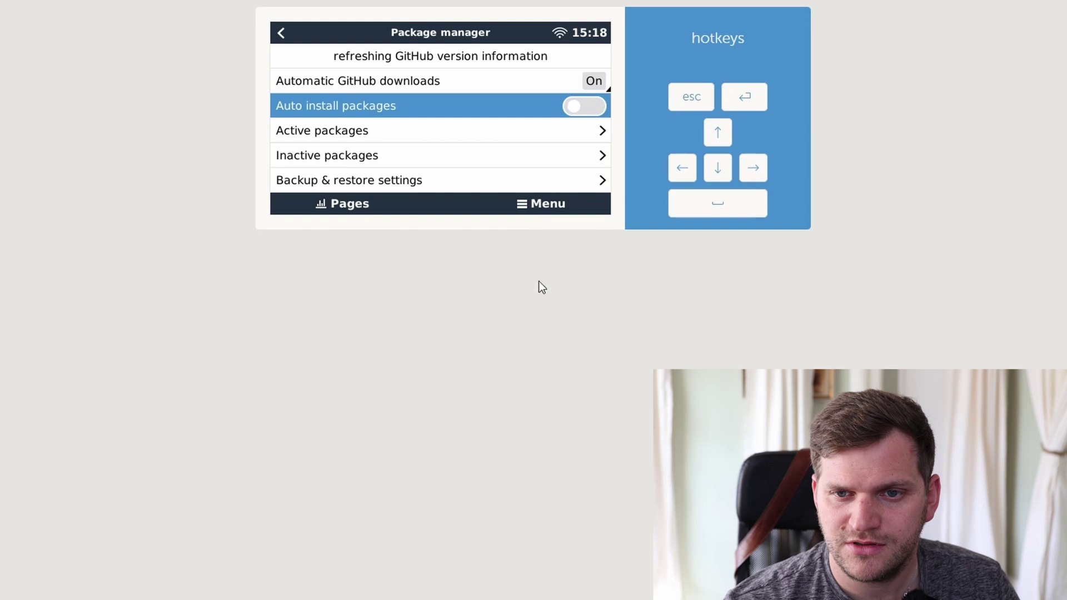
pyautogui.click(595, 111)
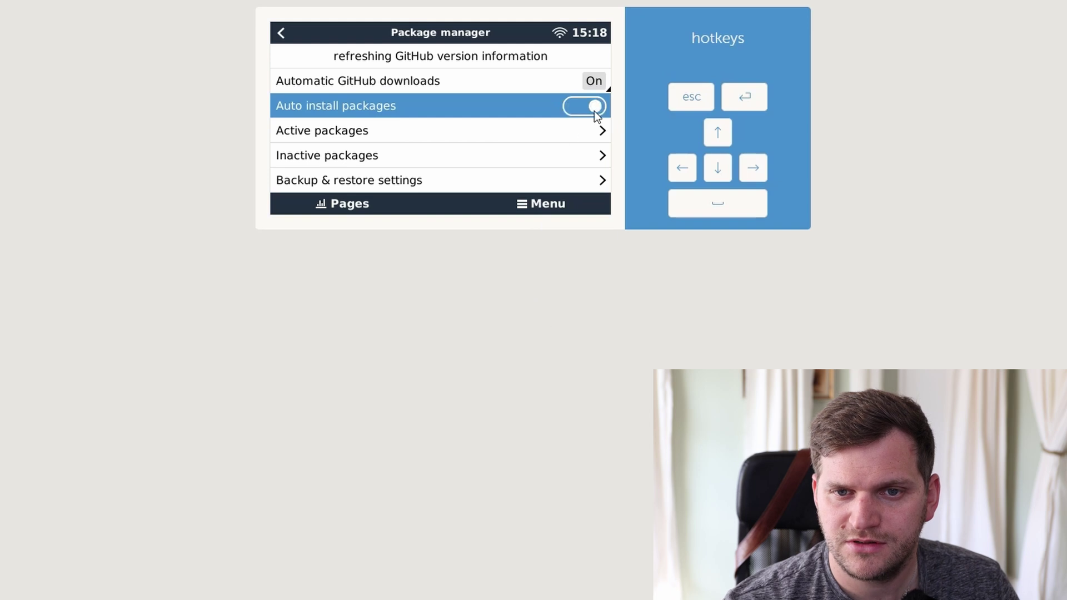
pyautogui.click(335, 138)
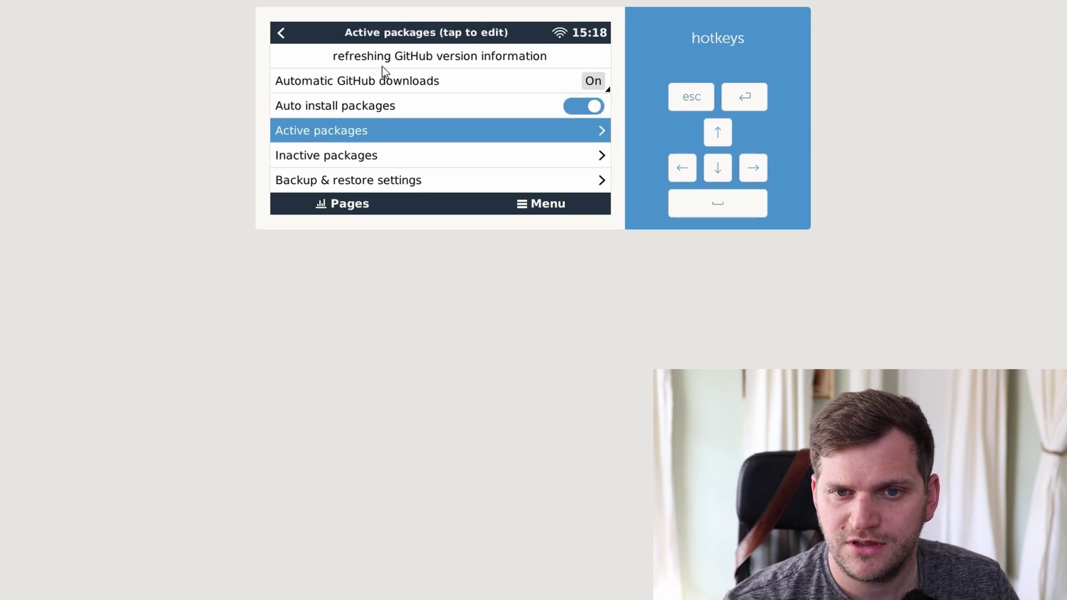
pyautogui.click(281, 38)
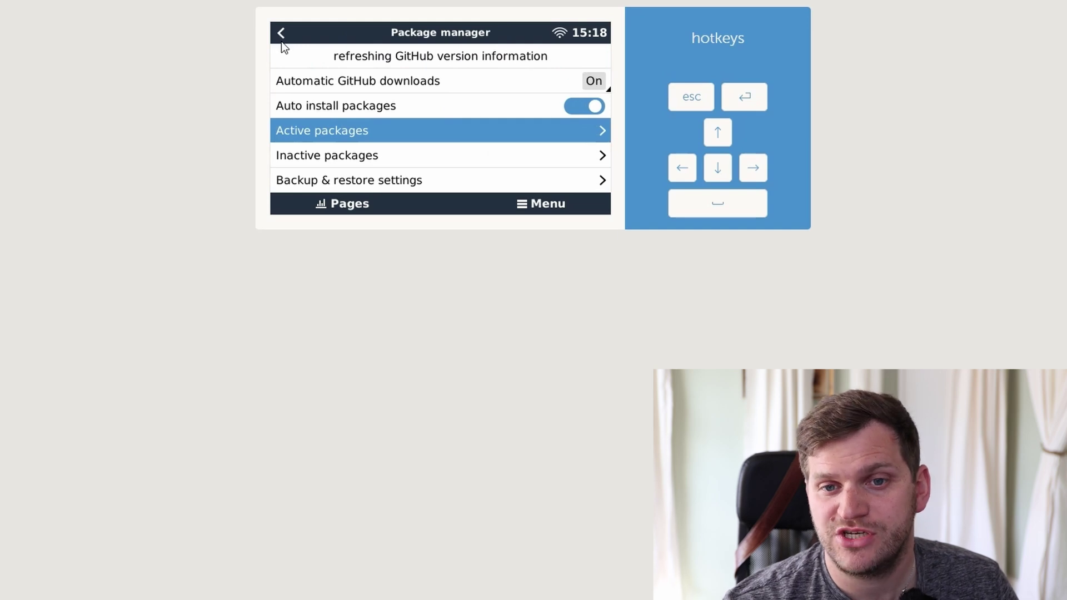
pyautogui.click(371, 130)
# View SetupHelper v7.10's details in the Package editor and return to the list
pyautogui.click(365, 84)
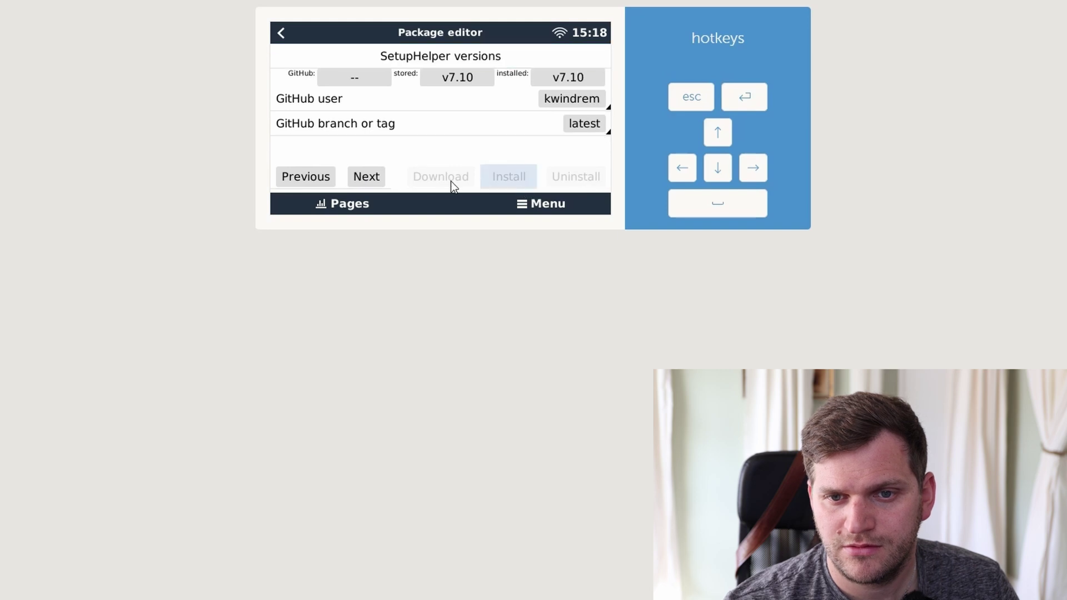
pyautogui.click(282, 36)
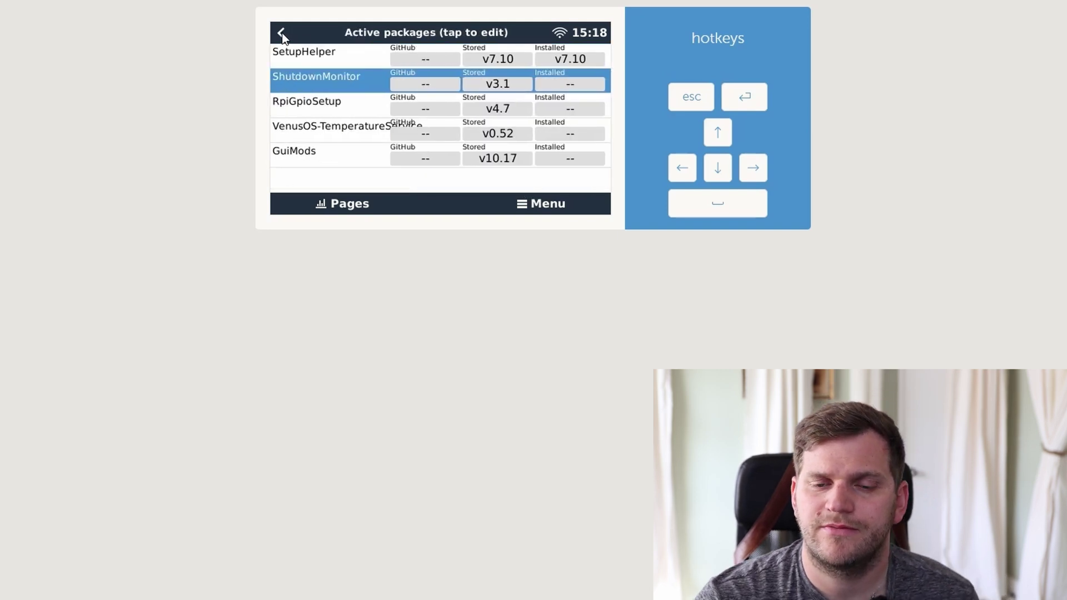
pyautogui.click(407, 55)
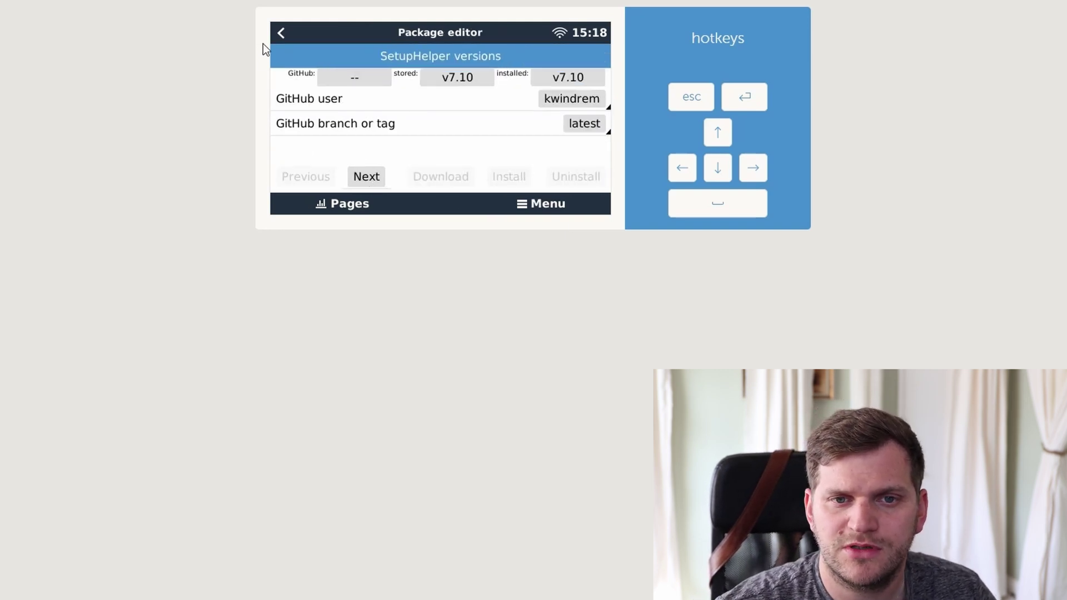
pyautogui.click(285, 39)
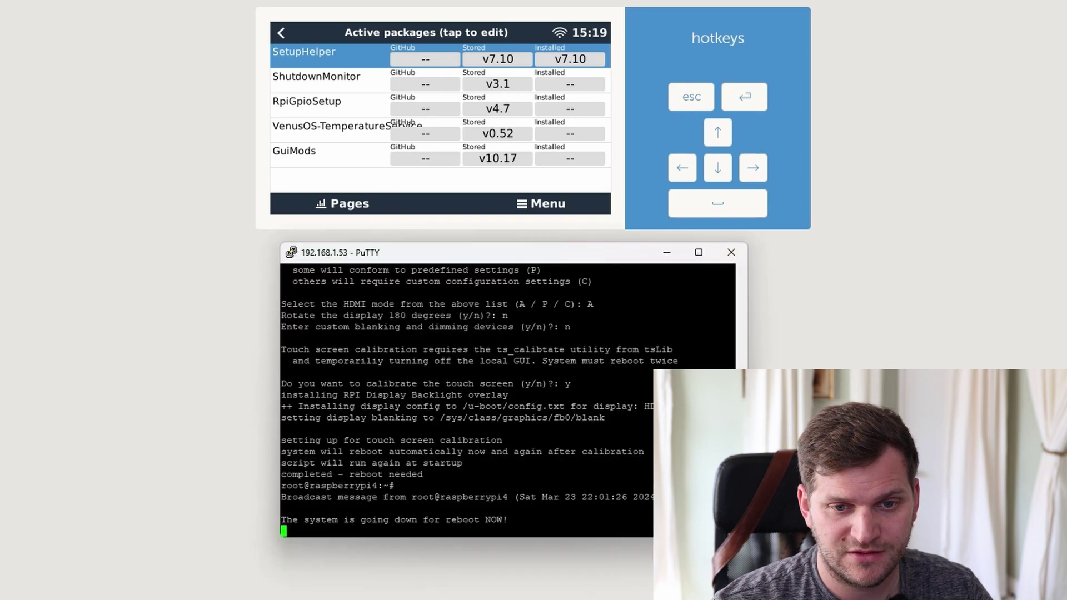
# Close the old PuTTY session, connect to 192.168.1.64 and log in as root
pyautogui.click(731, 252)
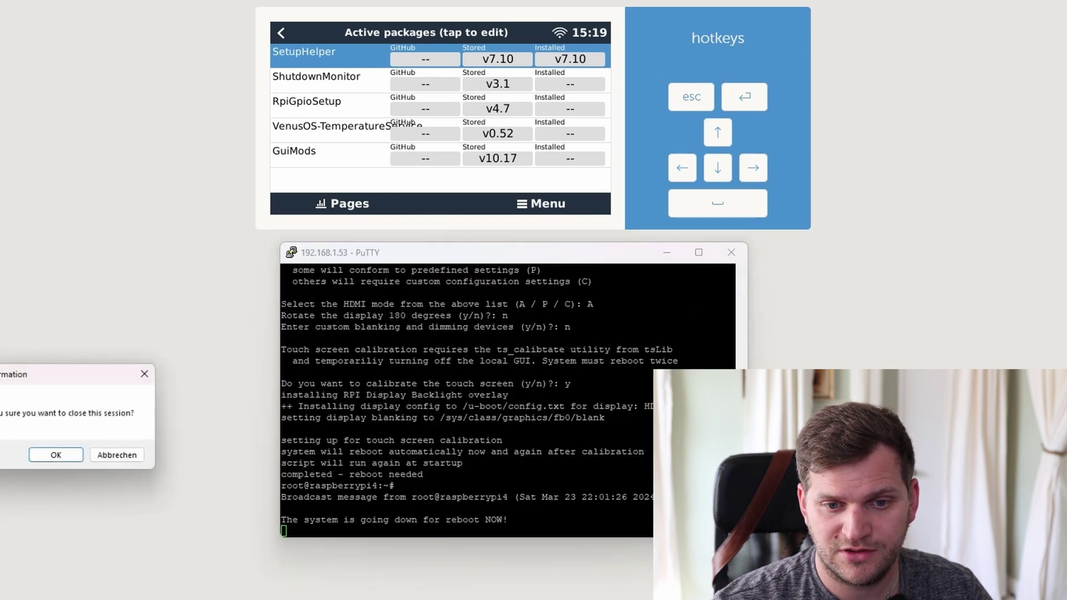
pyautogui.click(76, 458)
pyautogui.press('Escape')
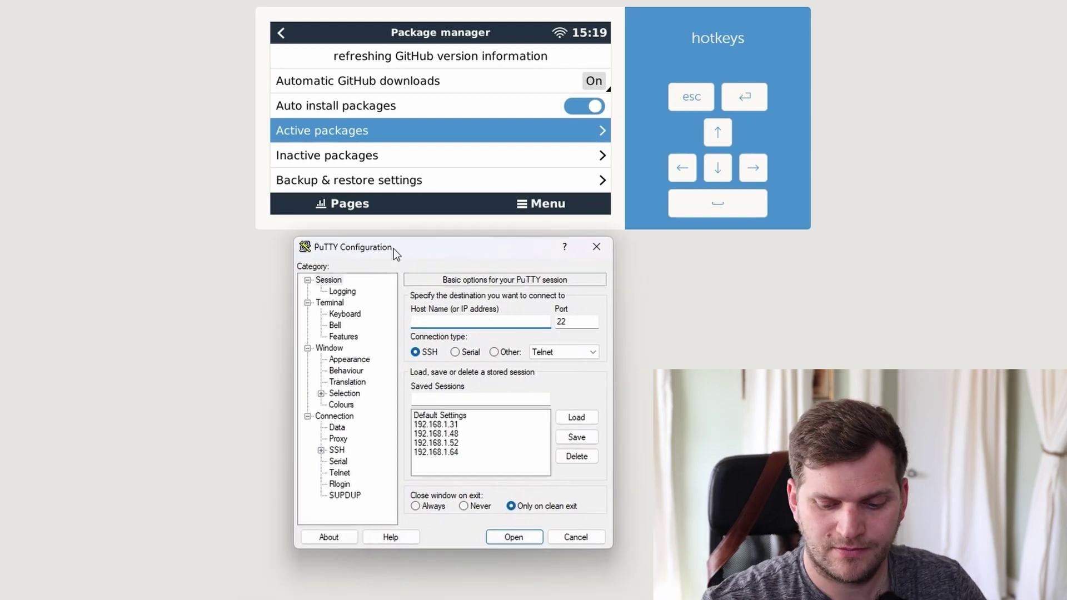
pyautogui.write('192.168.')
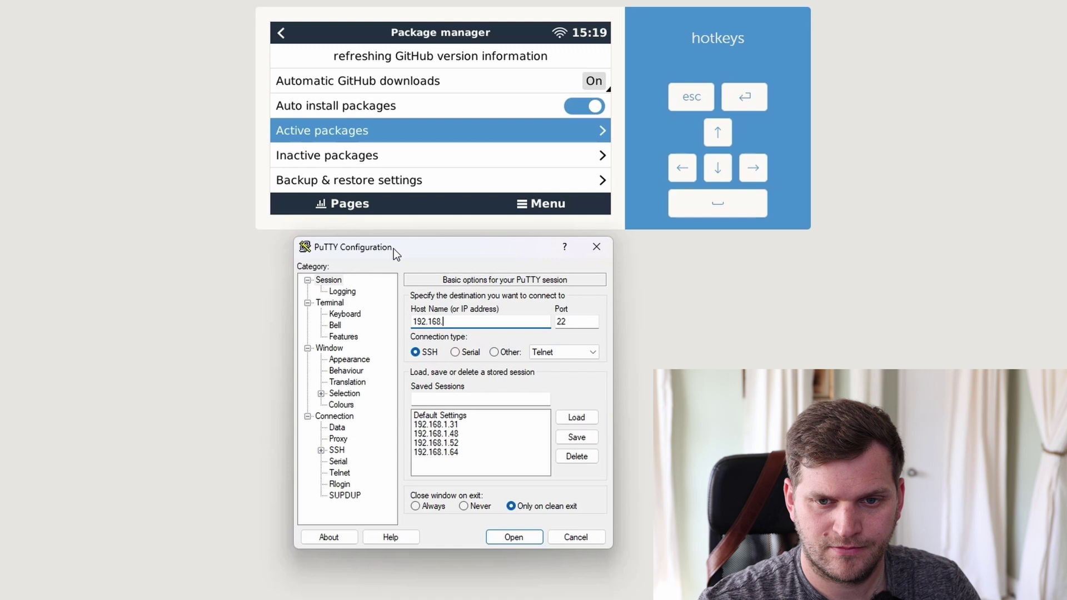
pyautogui.write('1.64')
pyautogui.press('Return')
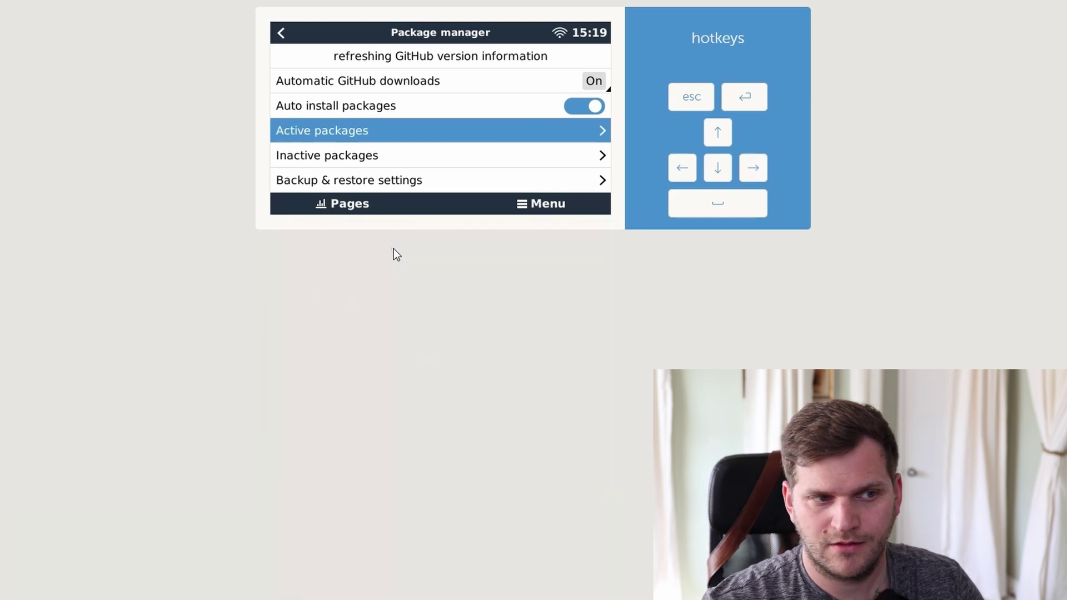
pyautogui.press('Escape')
pyautogui.press('Escape')
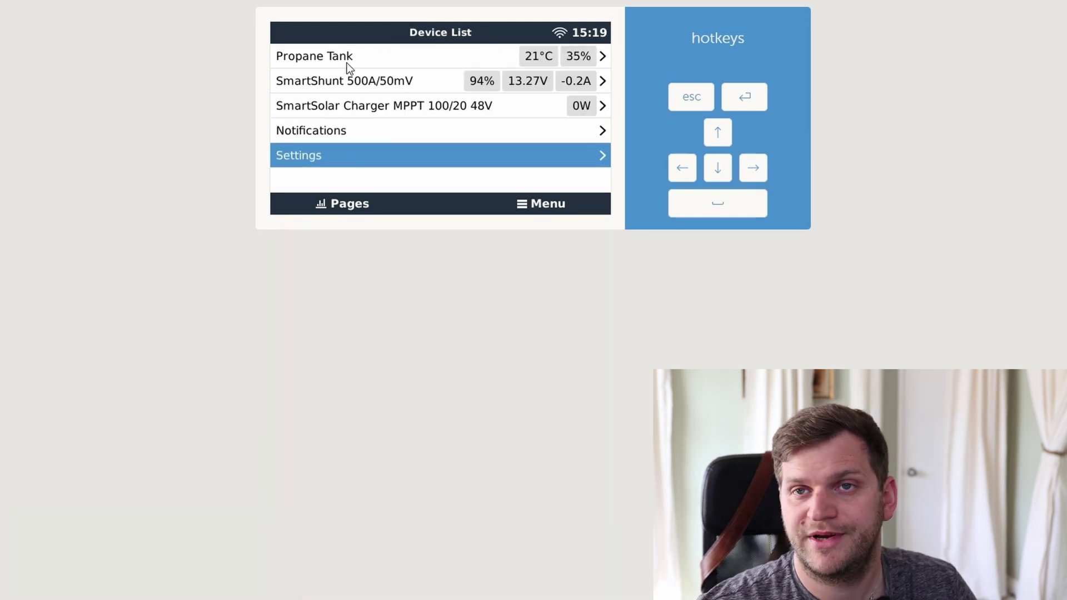
pyautogui.hotkey('alt', 'Tab')
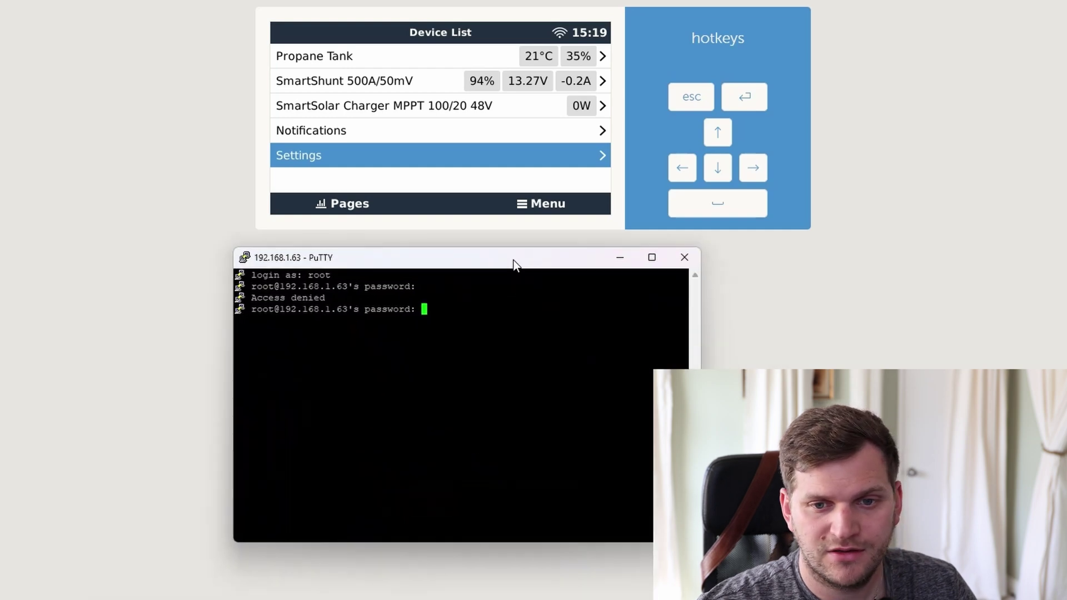
pyautogui.press('Return')
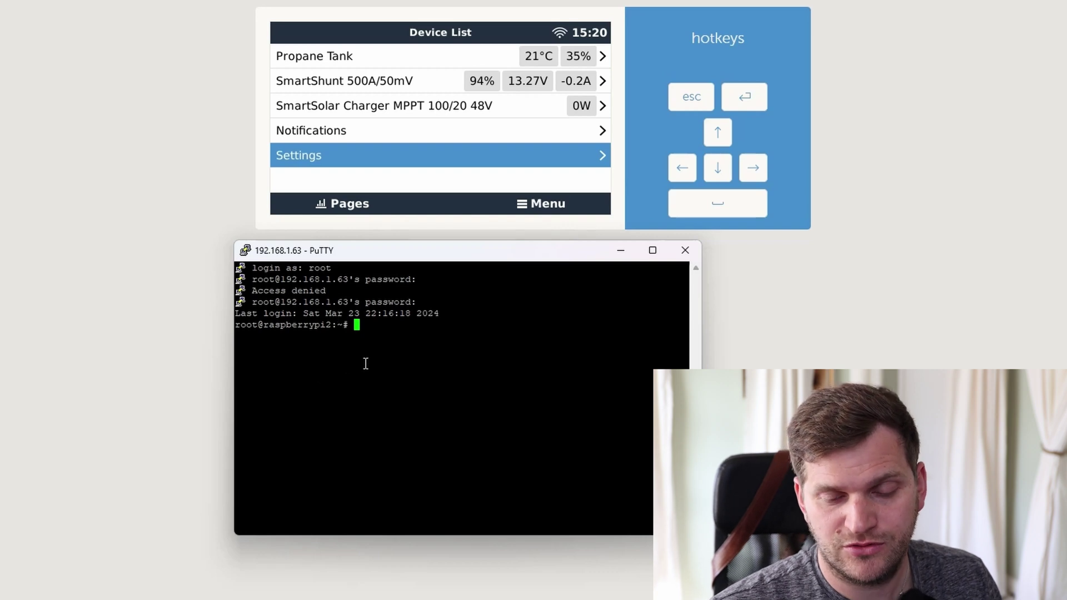
# Check the Active packages list in the Remote Console's Package manager
pyautogui.moveTo(455, 254); pyautogui.dragTo(448, 246)
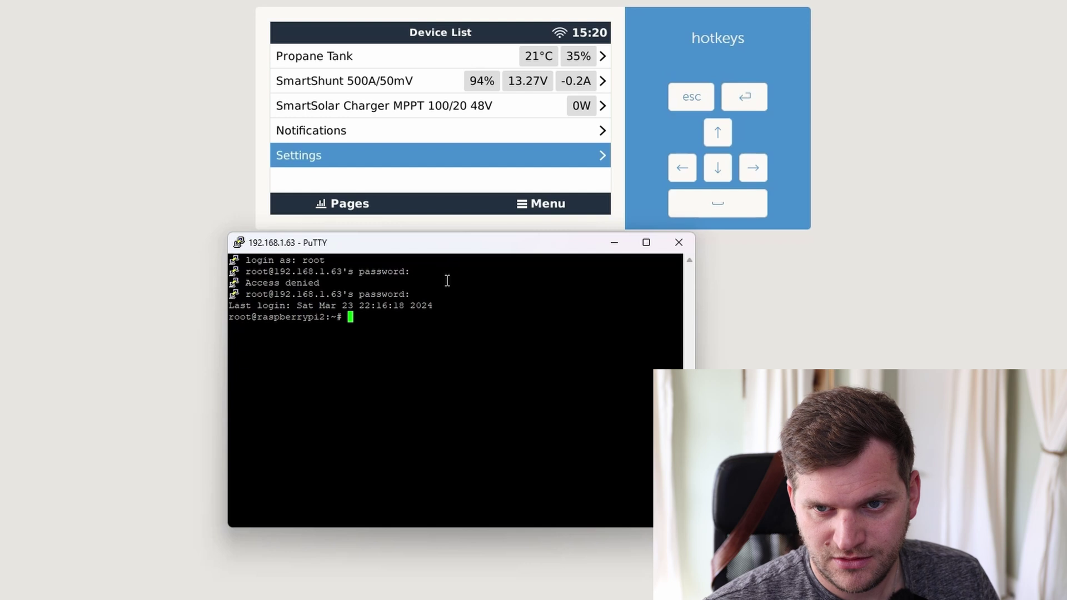
pyautogui.click(473, 151)
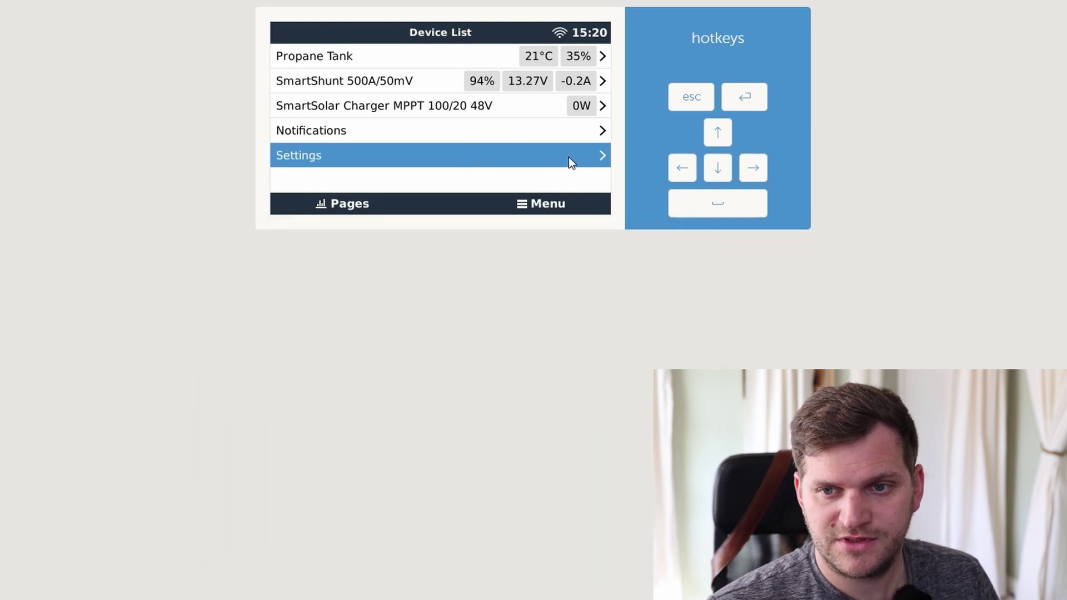
pyautogui.click(717, 175)
pyautogui.moveTo(718, 175); pyautogui.dragTo(718, 175)
pyautogui.click(408, 179)
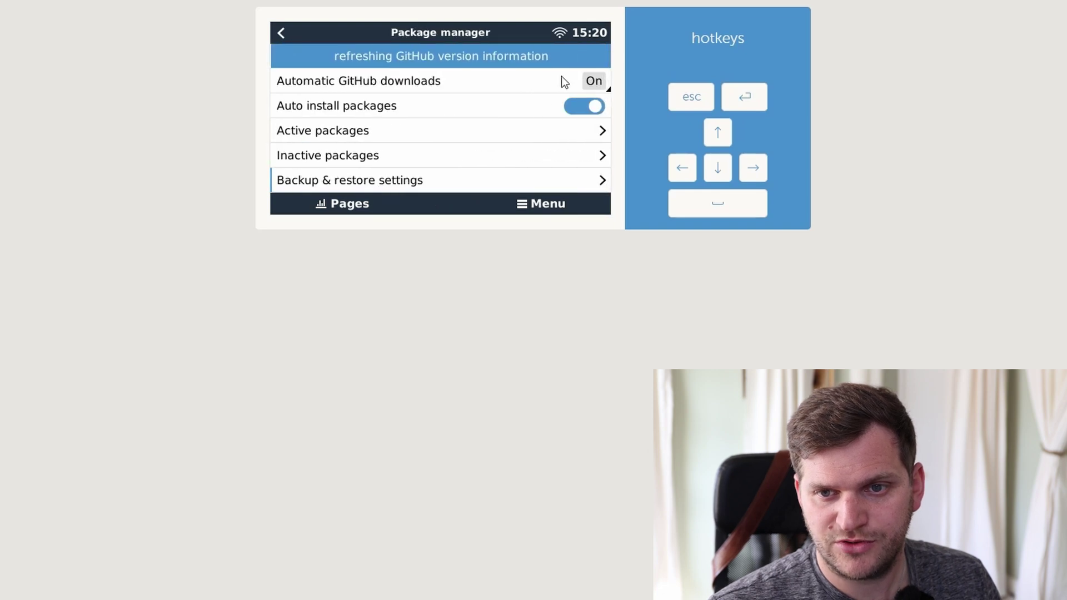
pyautogui.click(355, 132)
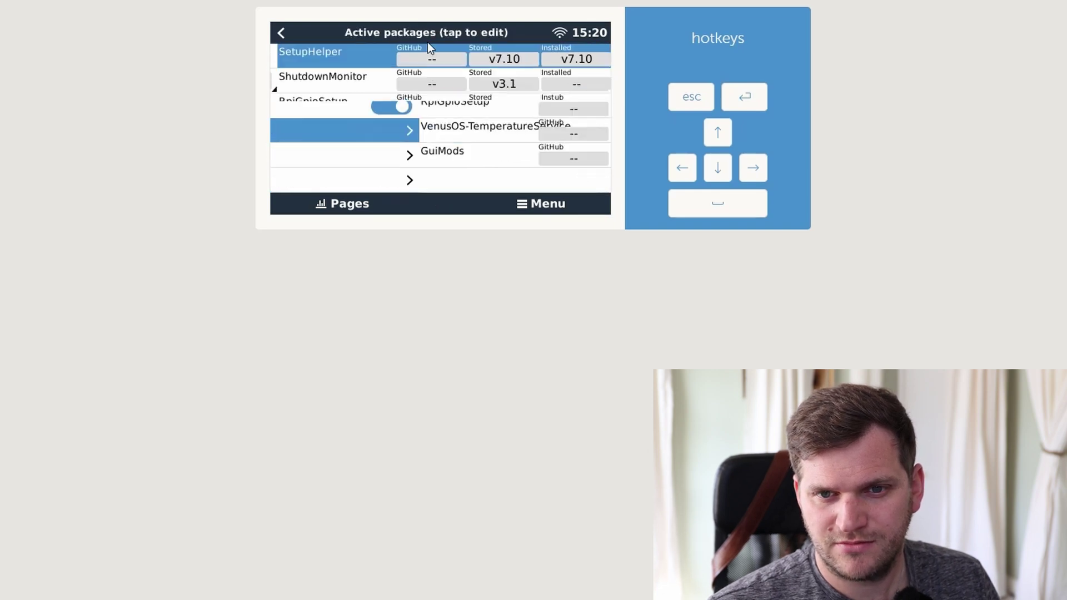
pyautogui.click(283, 35)
pyautogui.click(393, 56)
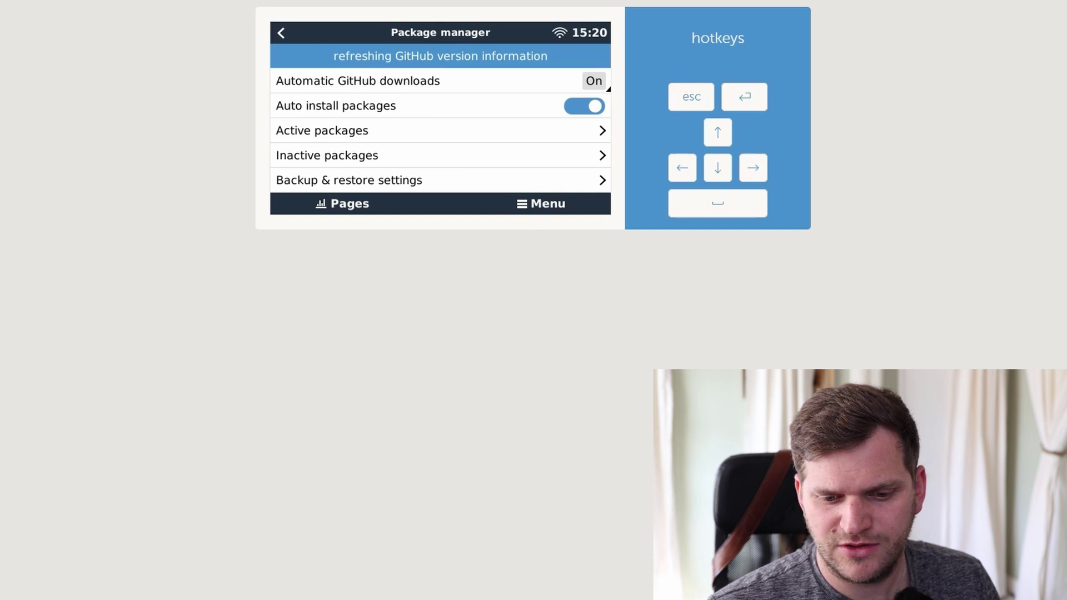
# Run /data/SetupHelper/setup in the terminal and choose r to reinstall
pyautogui.hotkey('alt', 'Tab')
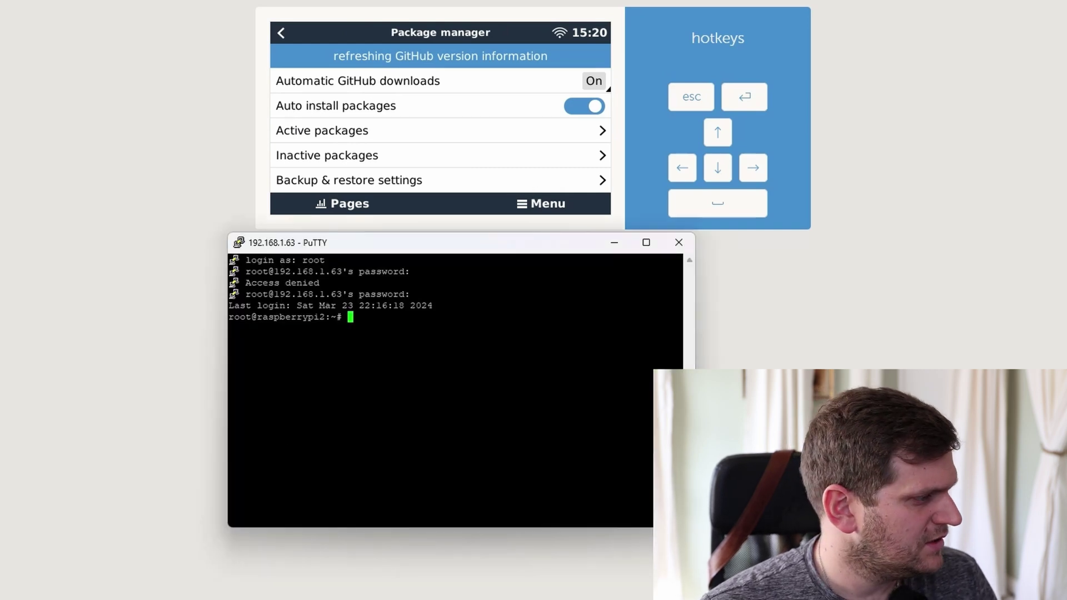
pyautogui.rightClick(454, 389)
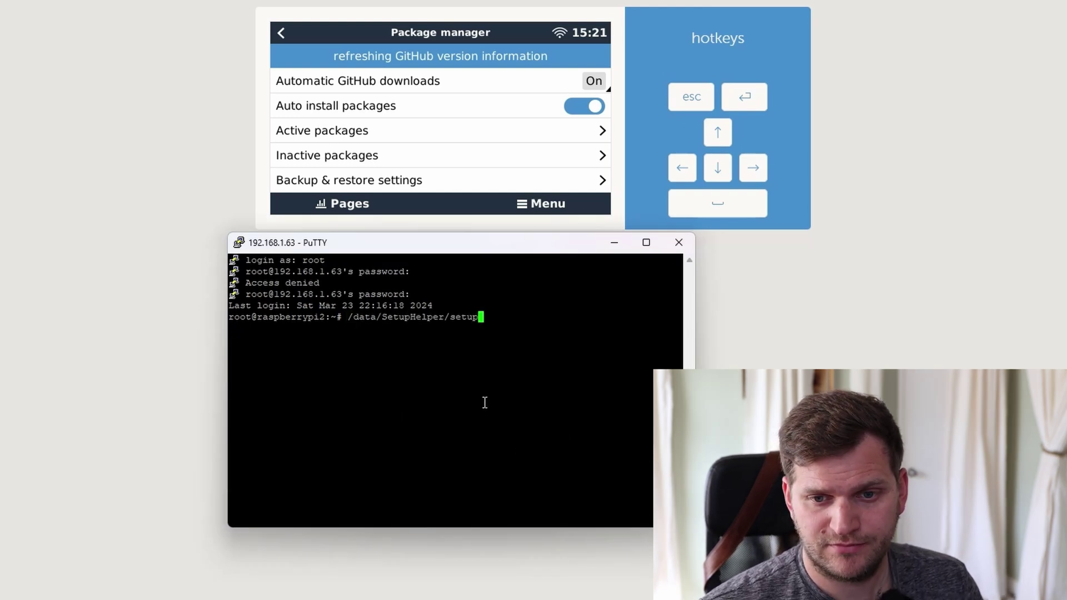
pyautogui.press('Return')
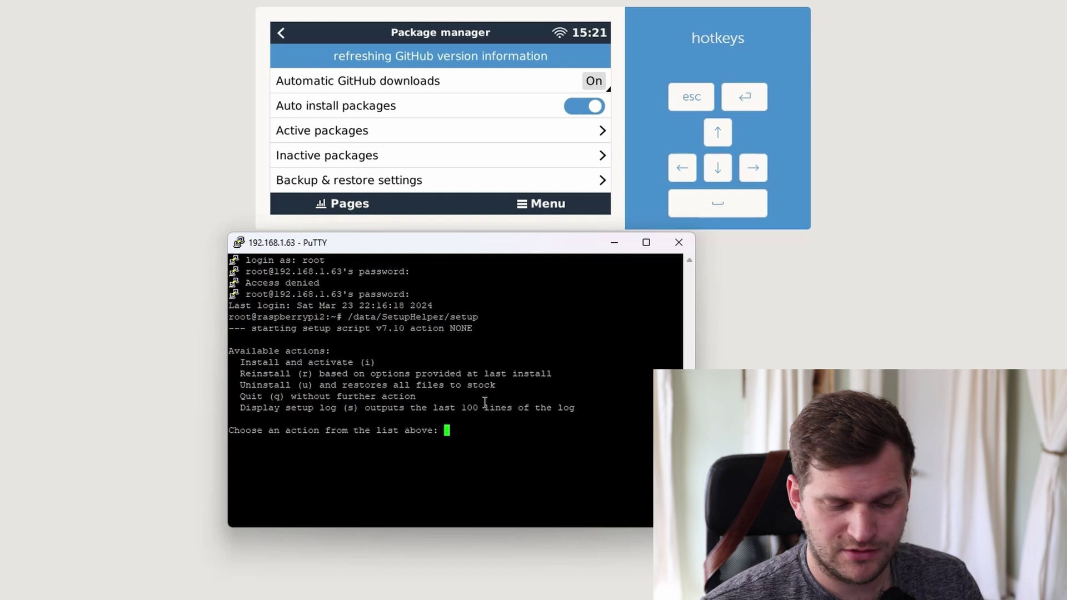
pyautogui.write('r')
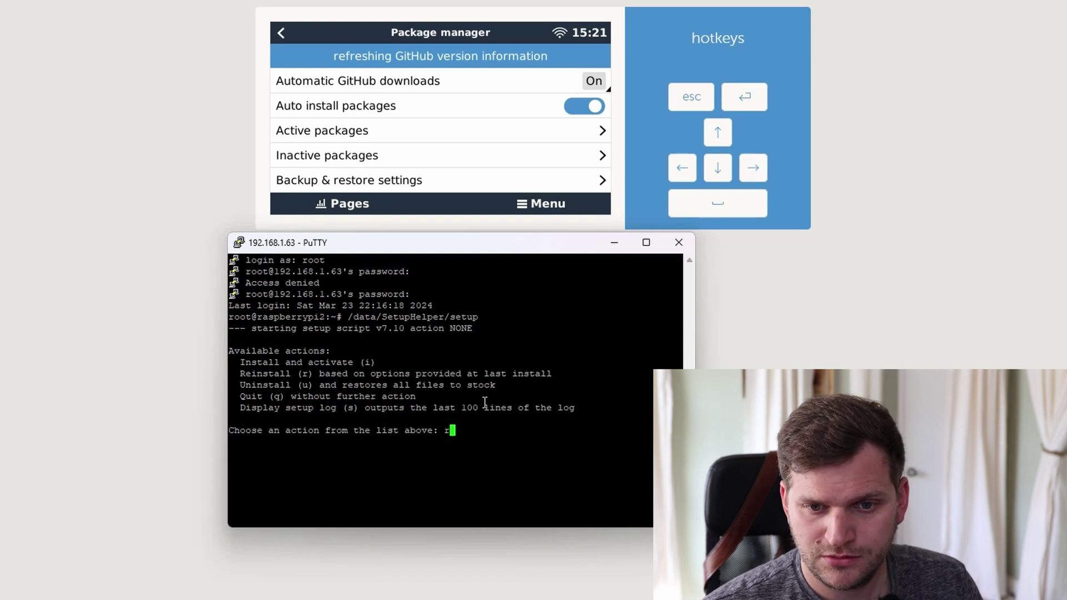
pyautogui.press('Return')
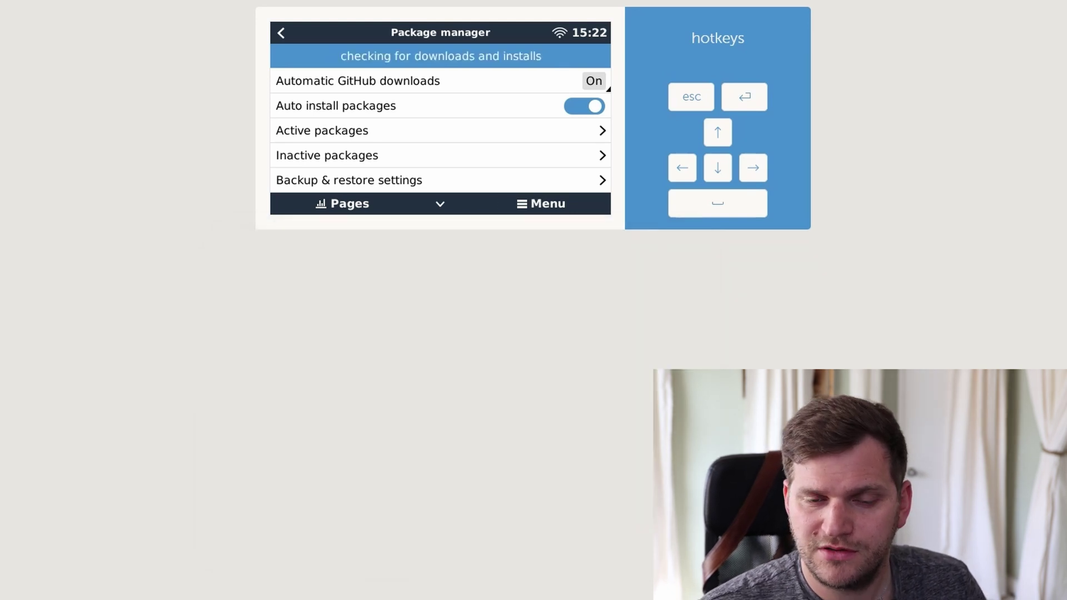
# Return to the Device List, then go to Settings > Package manager > Active packages
pyautogui.click(553, 208)
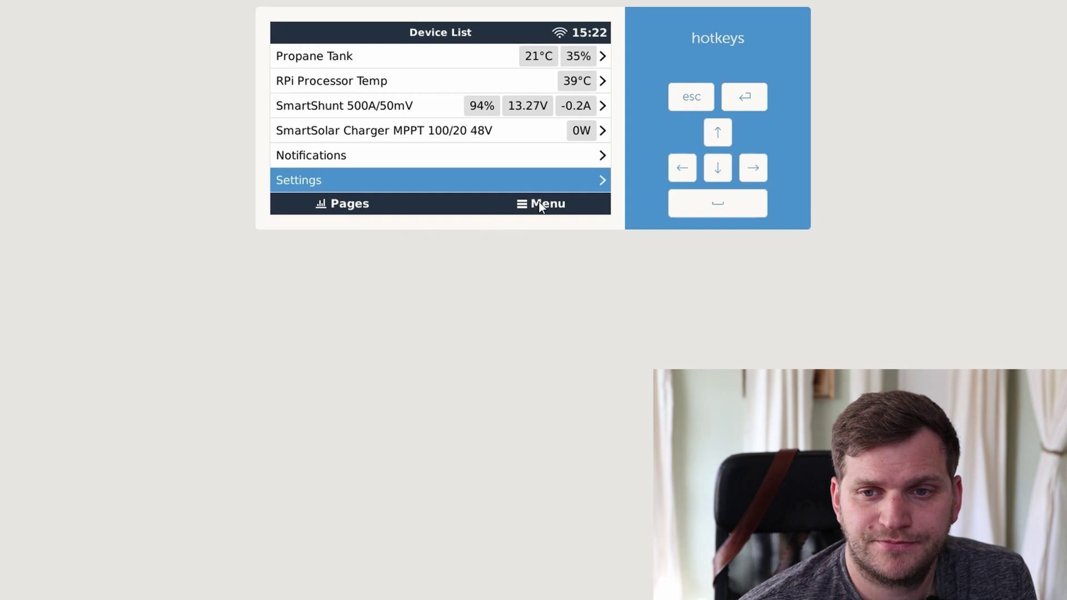
pyautogui.click(753, 169)
pyautogui.click(728, 173)
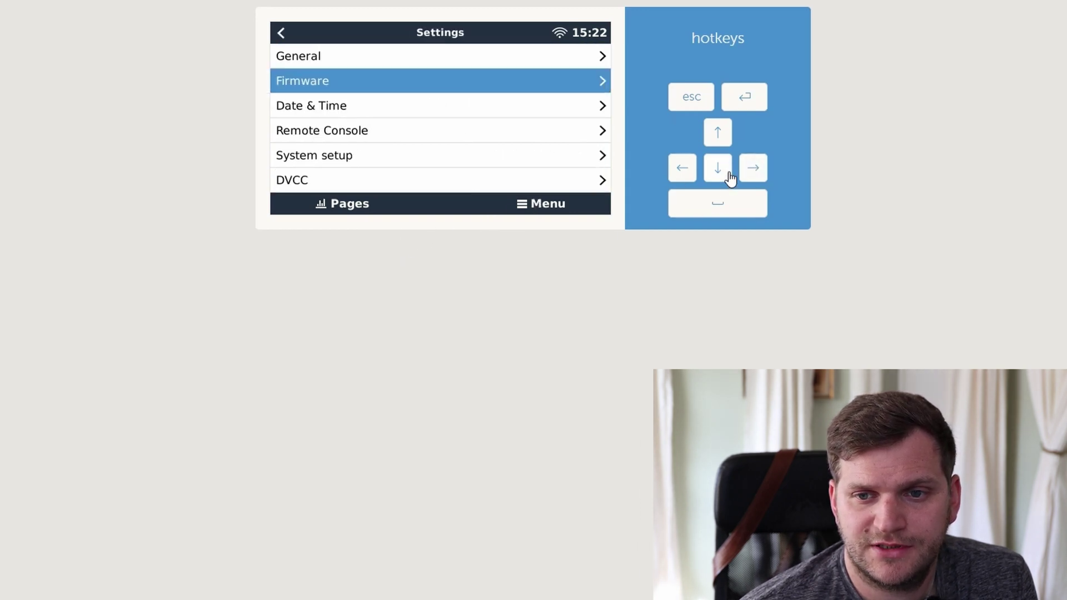
pyautogui.press('Down')
pyautogui.press('Down')
pyautogui.press('Down')
pyautogui.press('Down')
pyautogui.press('Down')
pyautogui.press('Down')
pyautogui.press('Down')
pyautogui.press('Down')
pyautogui.press('Down')
pyautogui.press('Down')
pyautogui.press('Down')
pyautogui.press('Down')
pyautogui.press('Down')
pyautogui.press('Down')
pyautogui.press('Down')
pyautogui.press('Down')
pyautogui.press('Down')
pyautogui.press('Down')
pyautogui.press('Down')
pyautogui.press('Down')
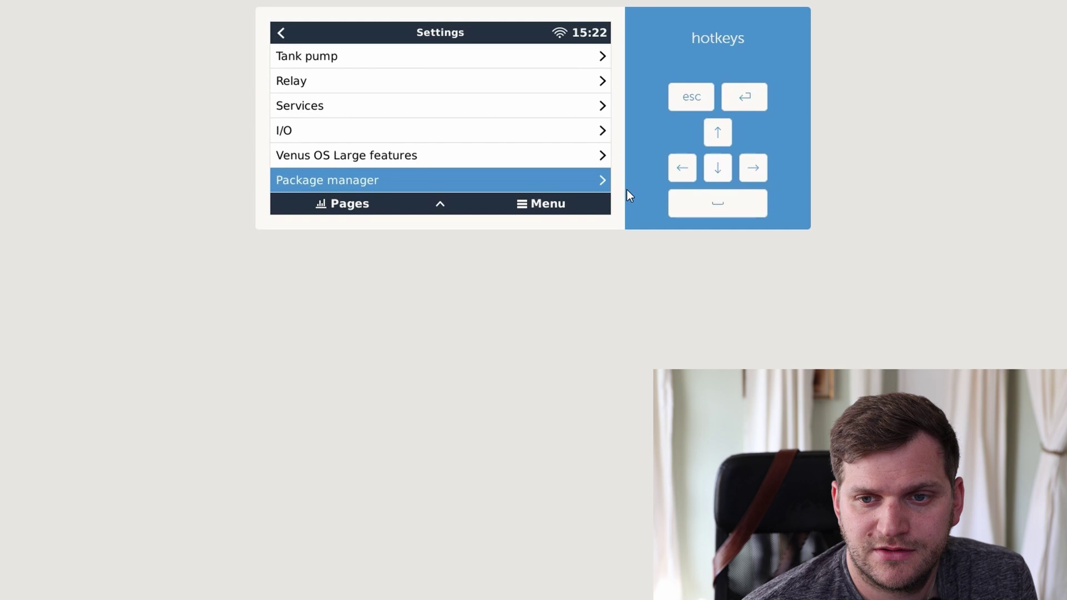
pyautogui.click(581, 178)
pyautogui.click(388, 122)
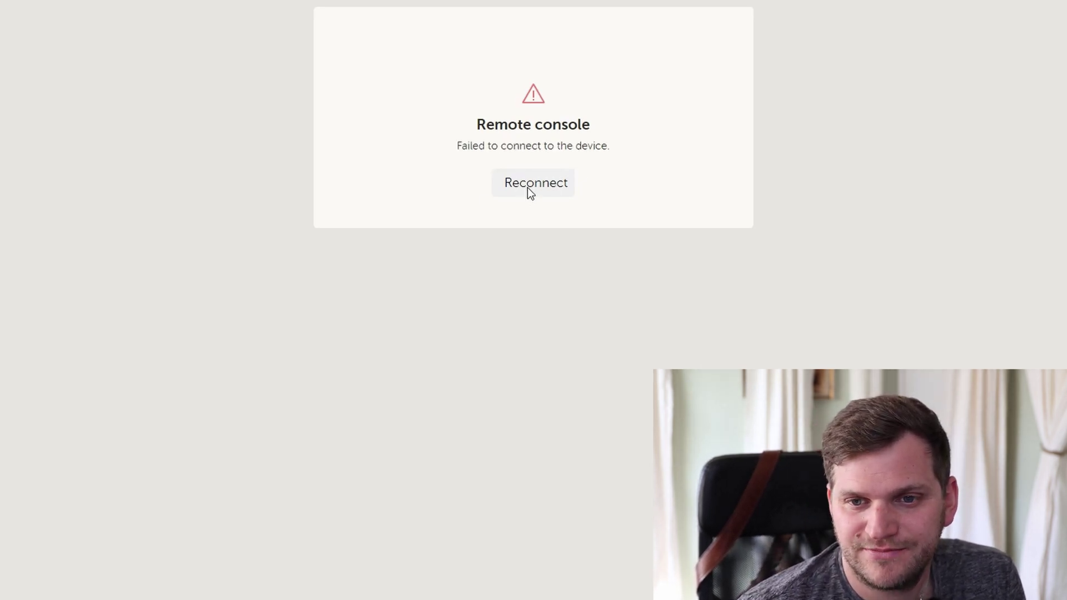
# Reconnect the Remote Console to the device
pyautogui.click(528, 188)
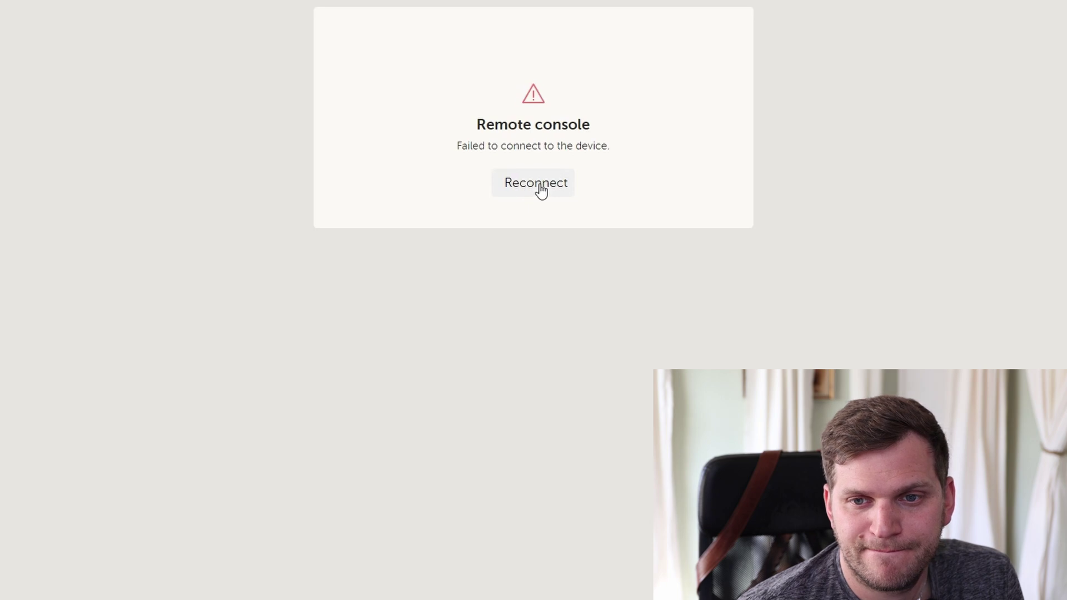
pyautogui.tripleClick(538, 185)
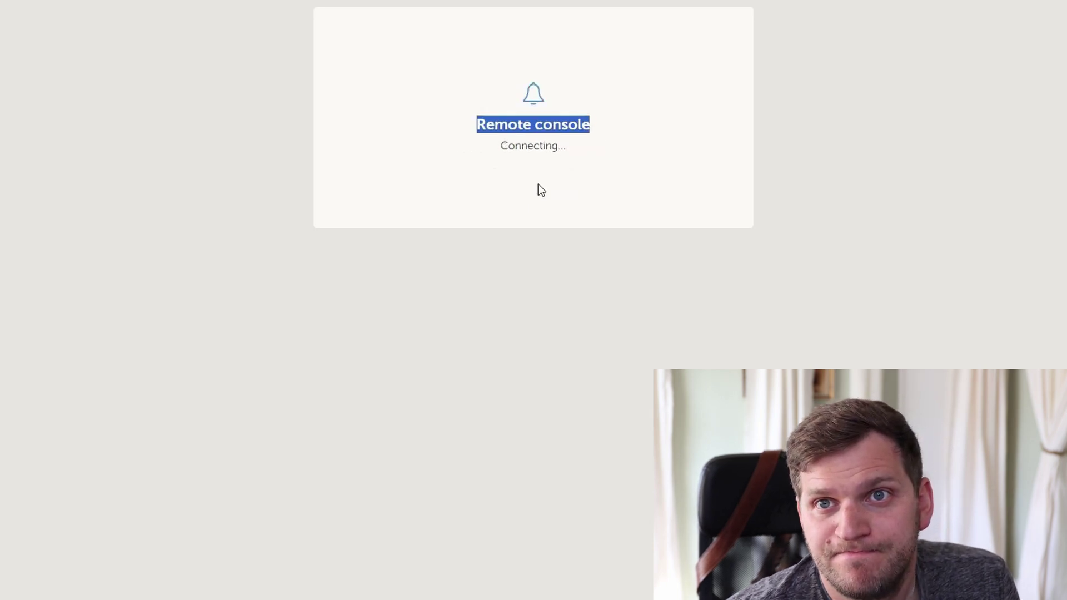
pyautogui.click(538, 184)
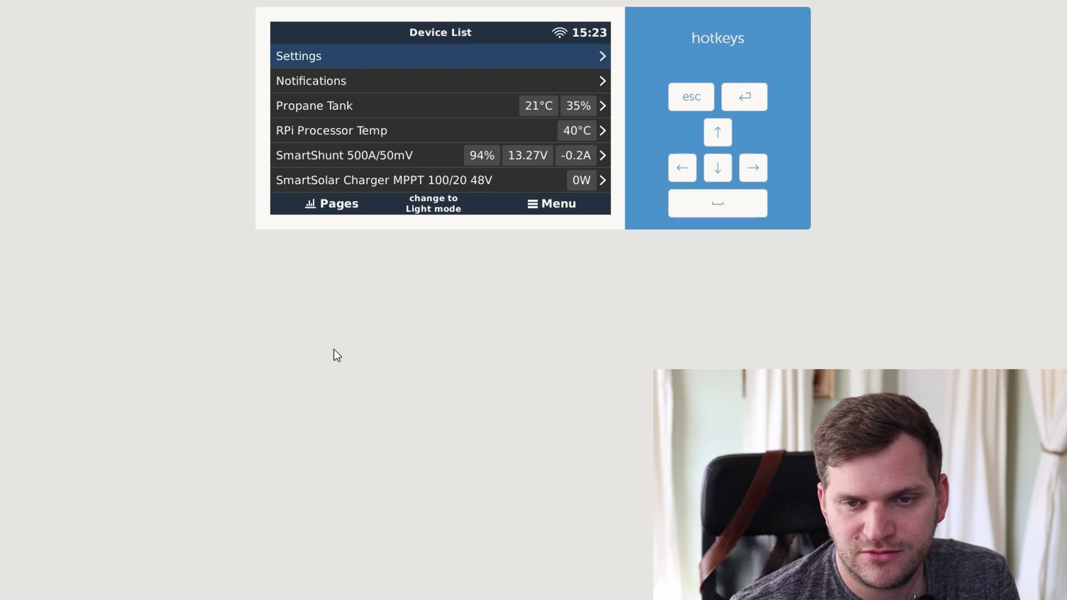
# Cycle through the overview, Victron and relay pages, then return to the Device List
pyautogui.click(333, 205)
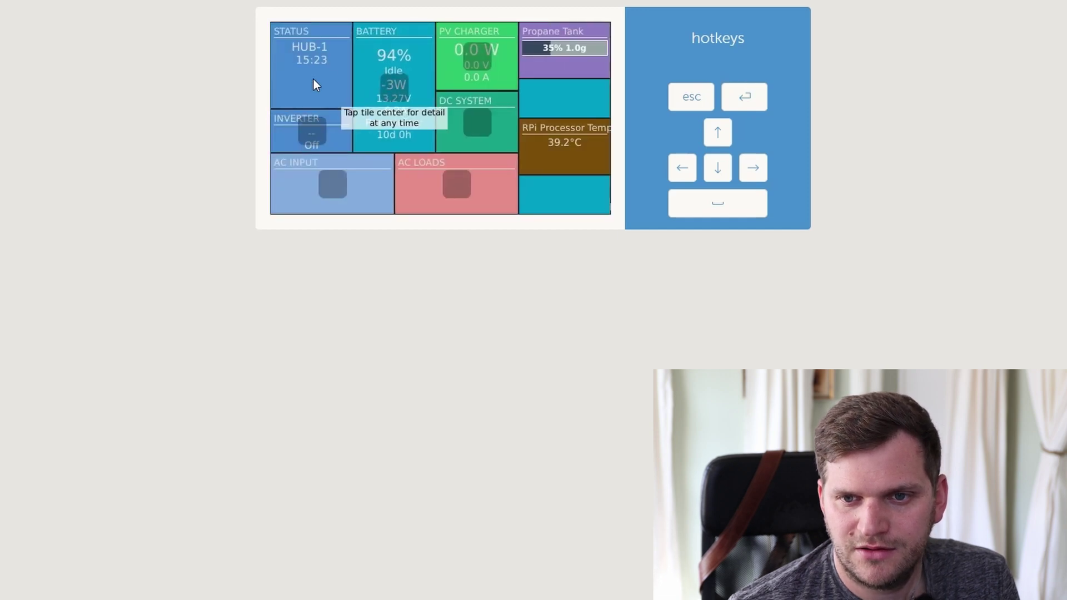
pyautogui.click(307, 88)
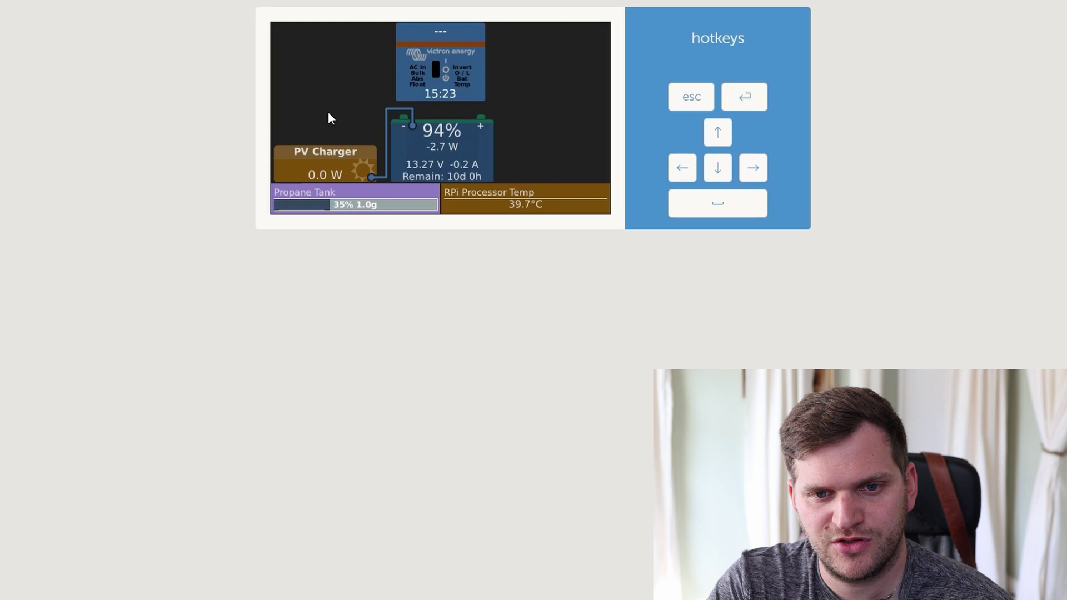
pyautogui.moveTo(328, 111); pyautogui.dragTo(1014, 111)
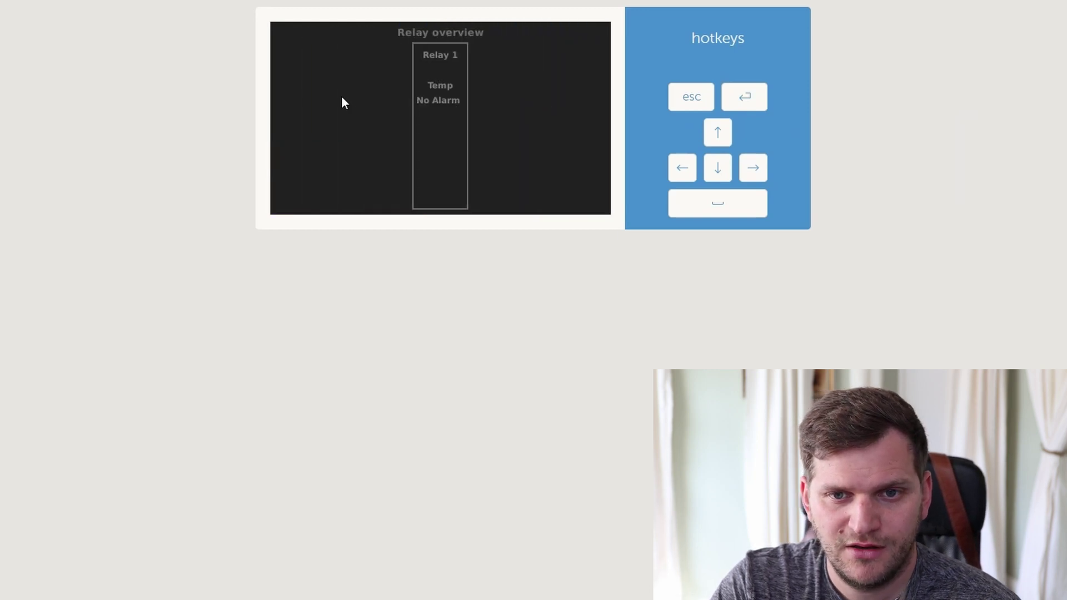
pyautogui.moveTo(343, 100); pyautogui.dragTo(595, 100)
pyautogui.click(746, 98)
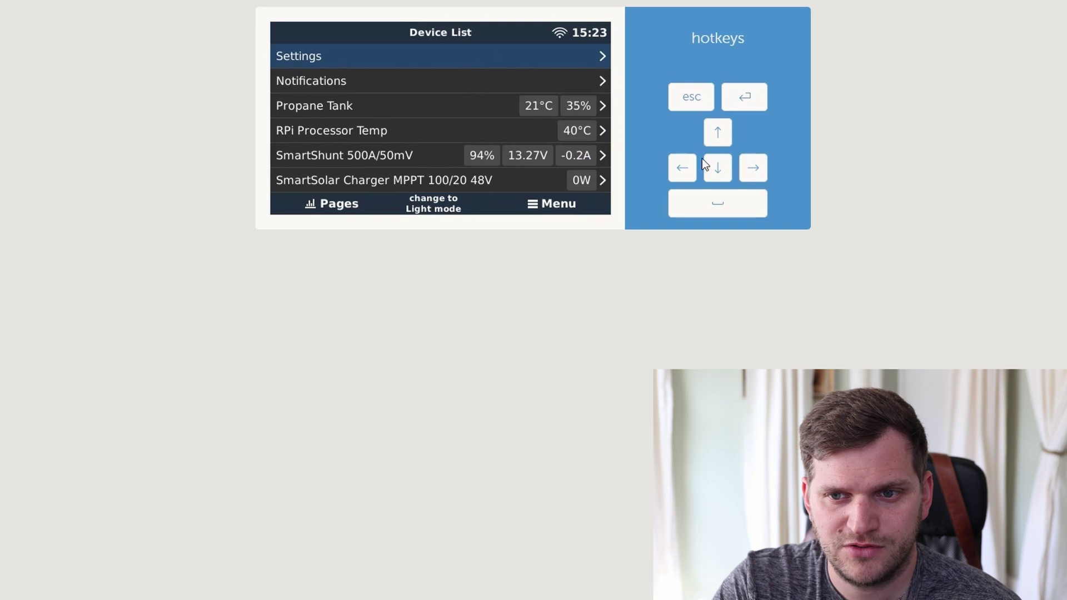
pyautogui.press('Return')
pyautogui.press('Down')
pyautogui.press('Down')
pyautogui.press('Down')
pyautogui.press('Down')
pyautogui.press('Down')
pyautogui.press('Down')
pyautogui.press('Down')
pyautogui.press('Down')
pyautogui.press('Down')
pyautogui.press('Down')
pyautogui.press('Down')
pyautogui.press('Down')
pyautogui.press('Down')
pyautogui.press('Down')
pyautogui.press('Down')
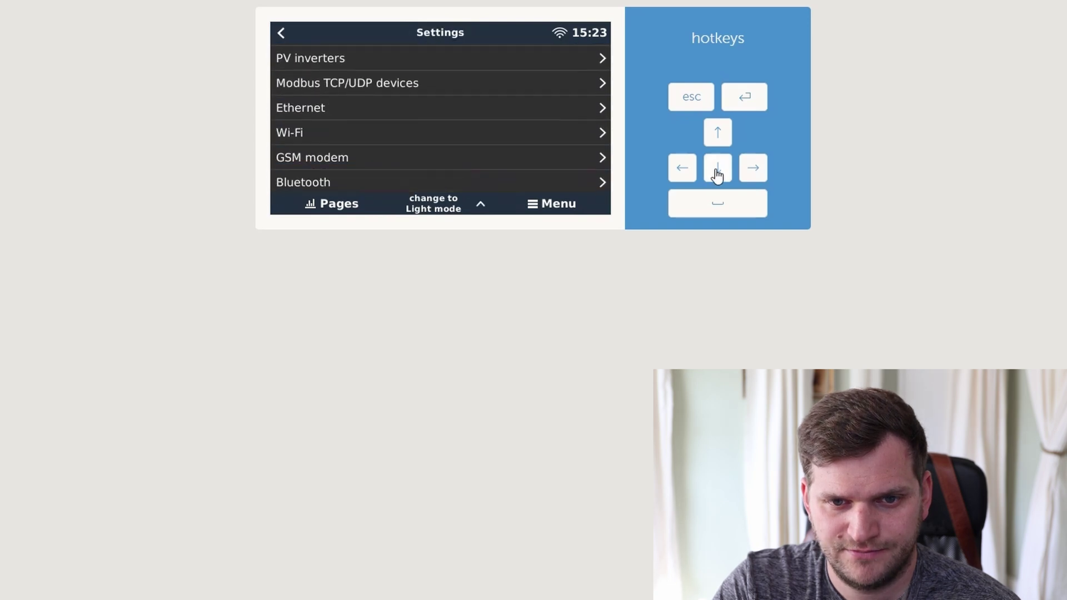
pyautogui.press('Down')
pyautogui.press('Down')
pyautogui.press('Down')
pyautogui.press('Down')
pyautogui.press('Down')
pyautogui.press('Down')
pyautogui.press('Down')
pyautogui.press('Down')
pyautogui.click(754, 168)
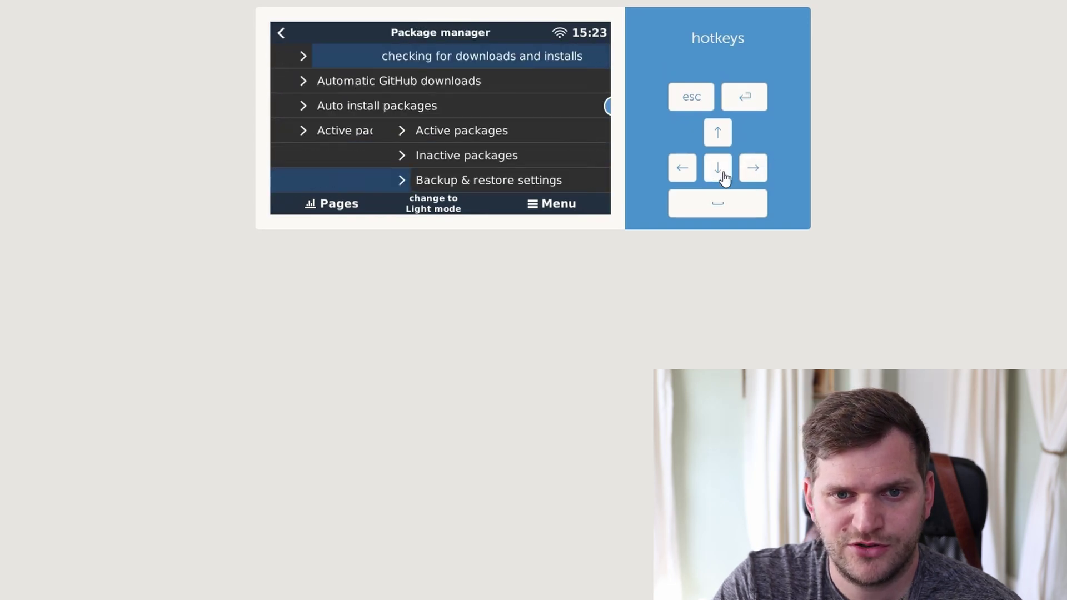
pyautogui.click(717, 170)
pyautogui.click(718, 170)
pyautogui.click(753, 169)
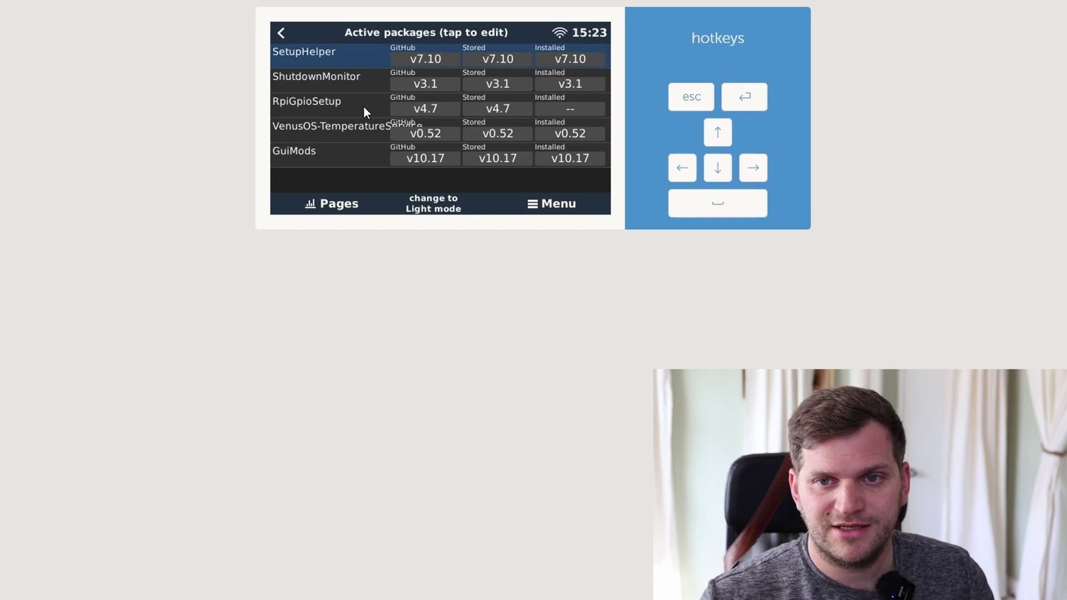
pyautogui.click(546, 210)
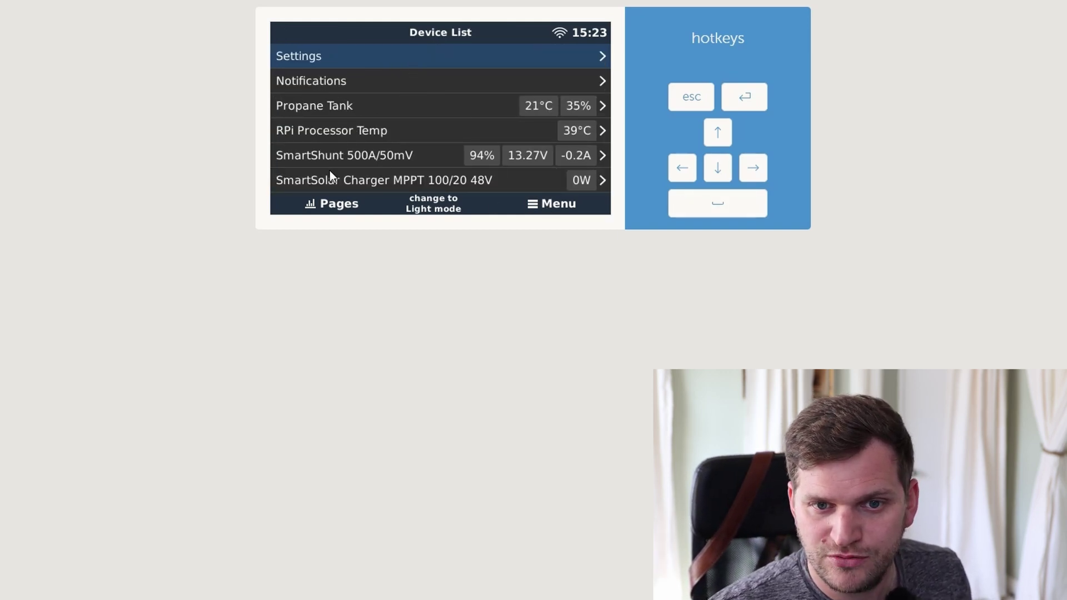